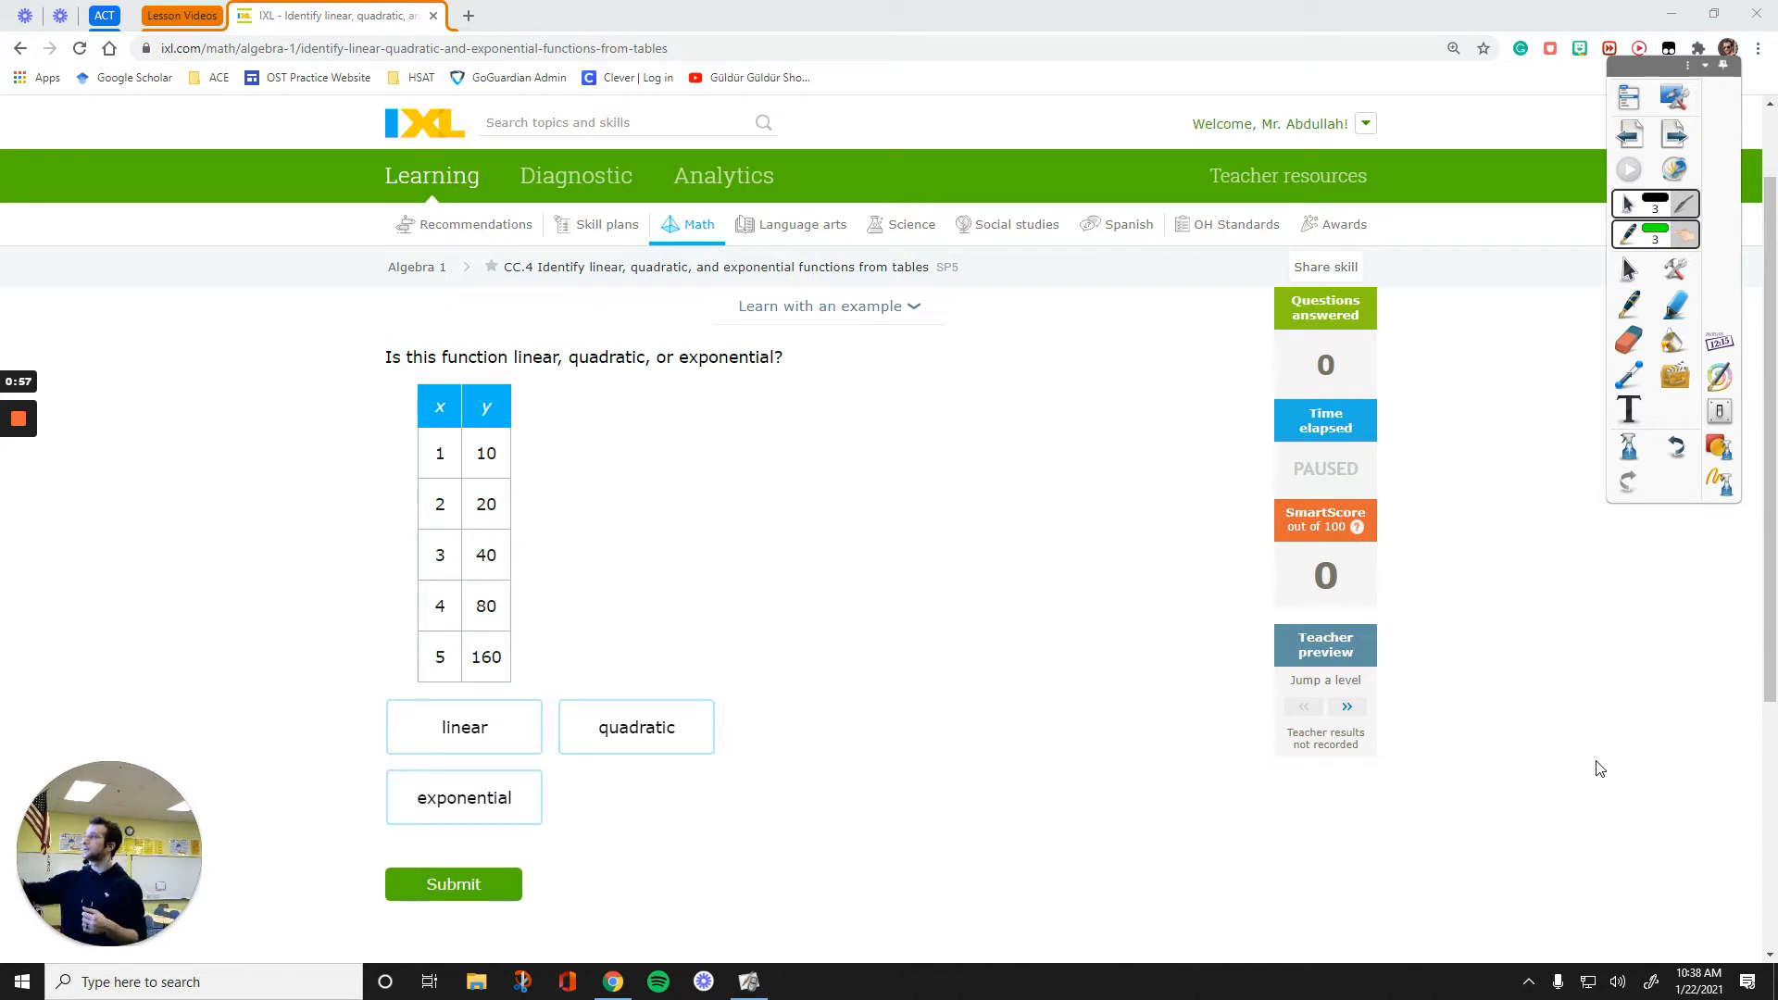
# Write green differences 10, 20, 40, 80 with brackets between consecutive y-values of the table.
pyautogui.moveTo(517, 443); pyautogui.dragTo(514, 503)
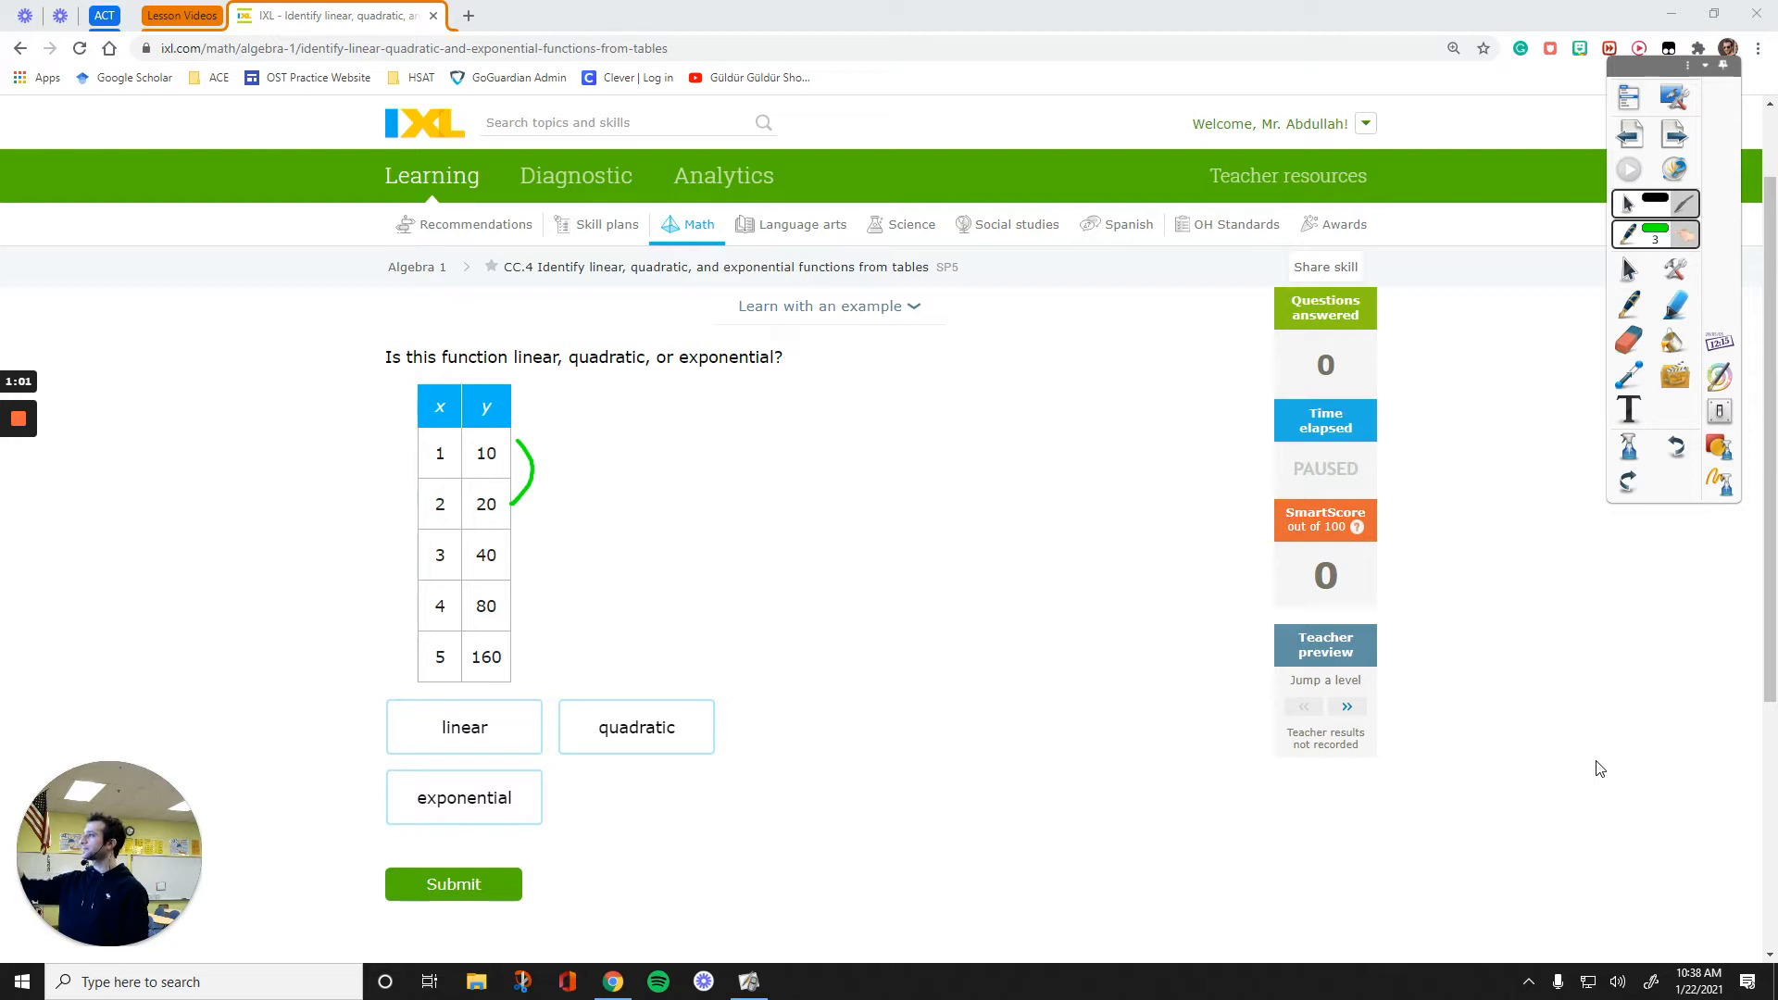
pyautogui.moveTo(557, 451)
pyautogui.mouseDown()
pyautogui.moveTo(556, 478)
pyautogui.moveTo(584, 476)
pyautogui.moveTo(522, 553)
pyautogui.mouseUp()
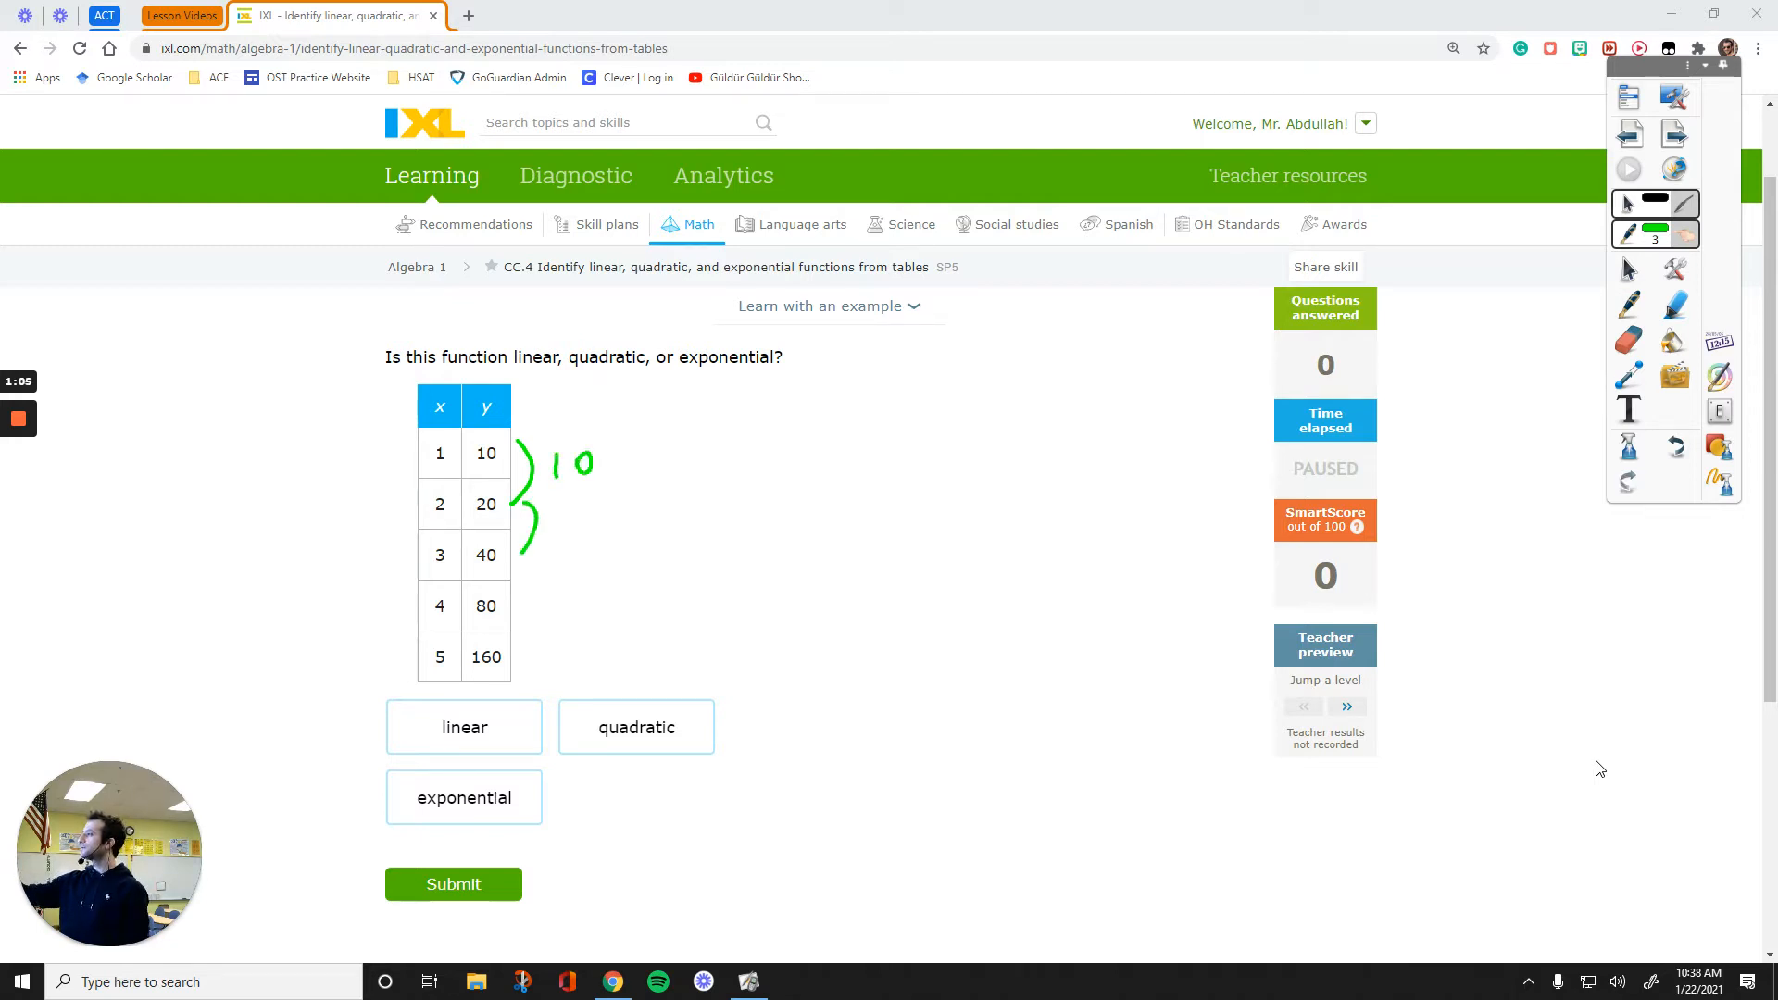
pyautogui.moveTo(554, 522)
pyautogui.mouseDown()
pyautogui.moveTo(596, 531)
pyautogui.moveTo(528, 611)
pyautogui.moveTo(578, 590)
pyautogui.mouseUp()
pyautogui.moveTo(571, 572)
pyautogui.mouseDown()
pyautogui.moveTo(572, 603)
pyautogui.moveTo(595, 589)
pyautogui.moveTo(528, 661)
pyautogui.moveTo(592, 642)
pyautogui.mouseUp()
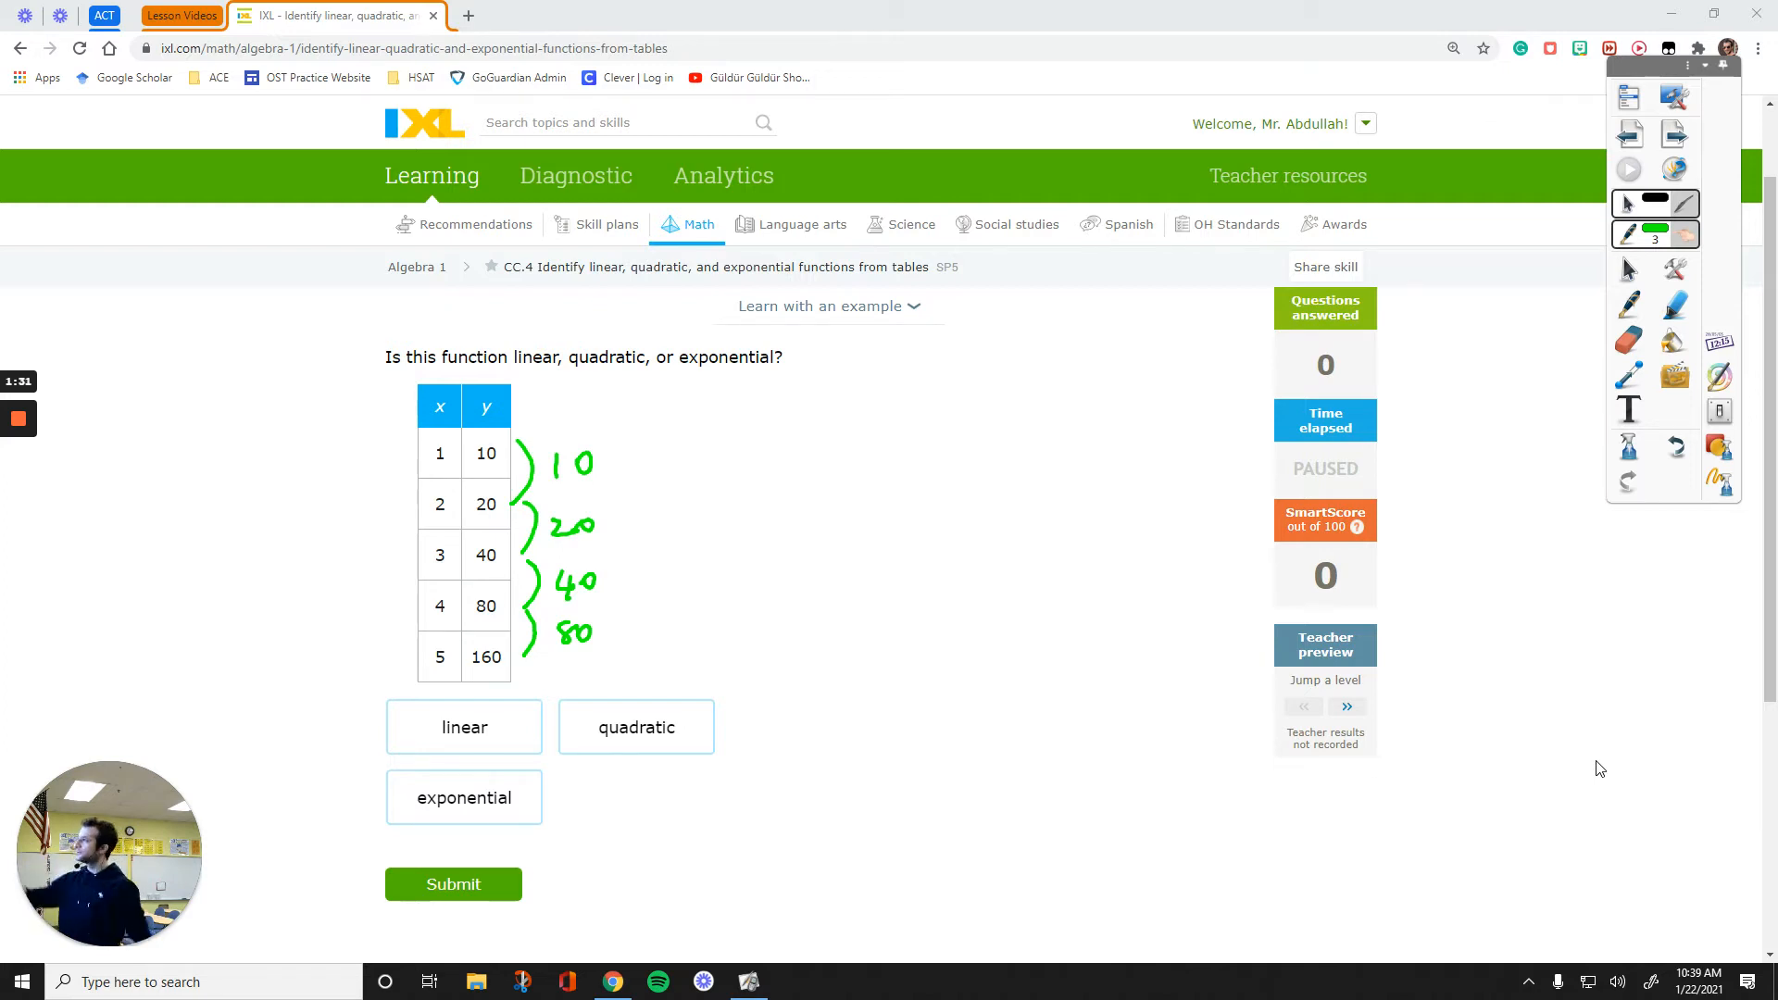
pyautogui.click(1654, 234)
# Mark the differences as doubling with pink brackets and ·2 ratio notes, undoing a mistaken digit.
pyautogui.click(1597, 258)
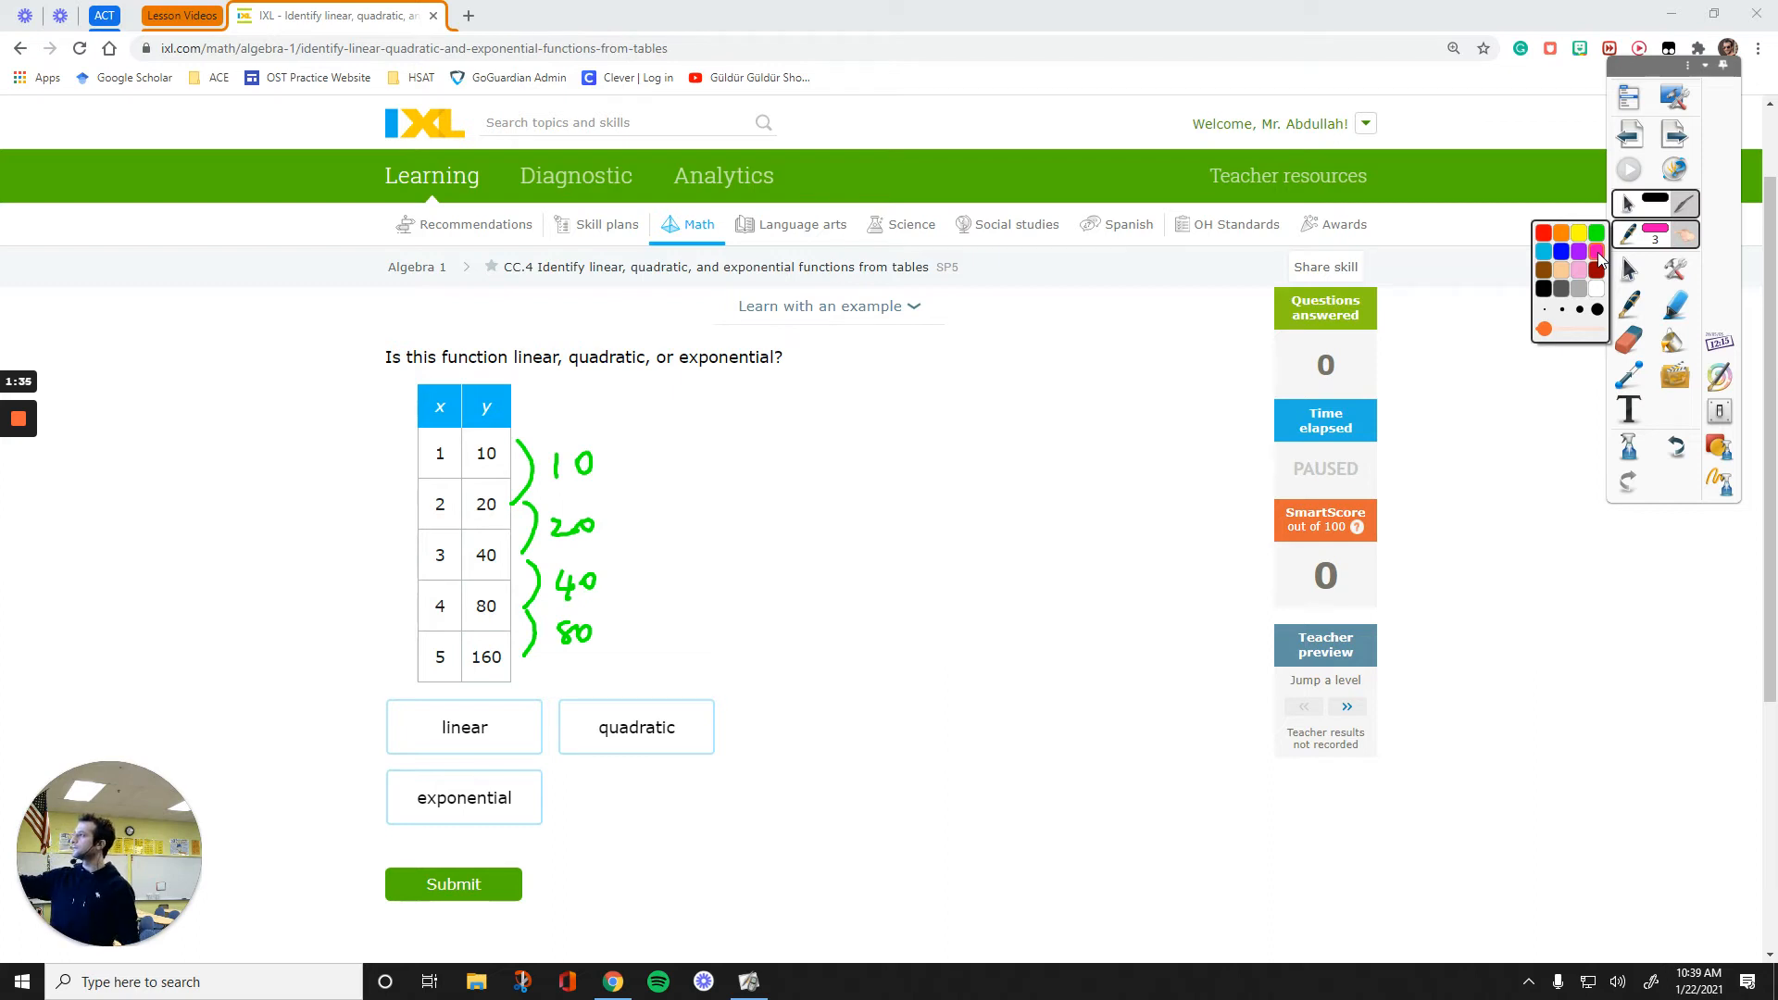
pyautogui.moveTo(602, 461); pyautogui.dragTo(600, 517)
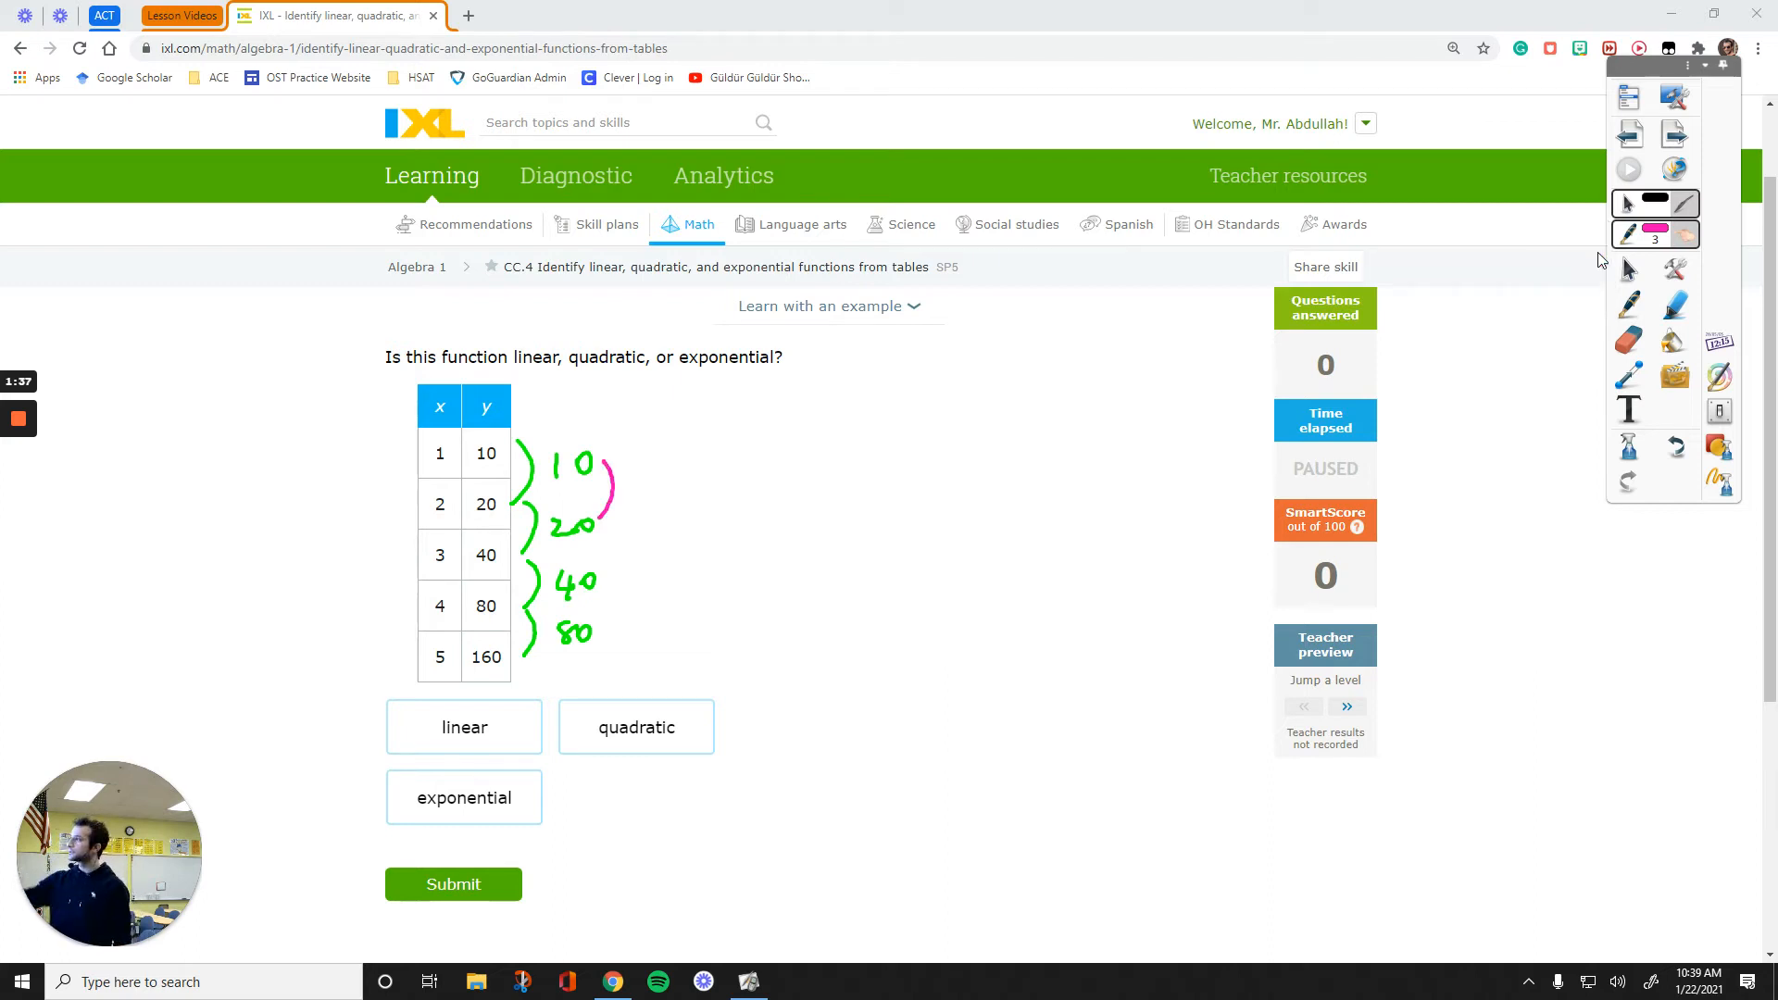
pyautogui.moveTo(629, 474)
pyautogui.mouseDown()
pyautogui.moveTo(630, 500)
pyautogui.moveTo(654, 469)
pyautogui.mouseUp()
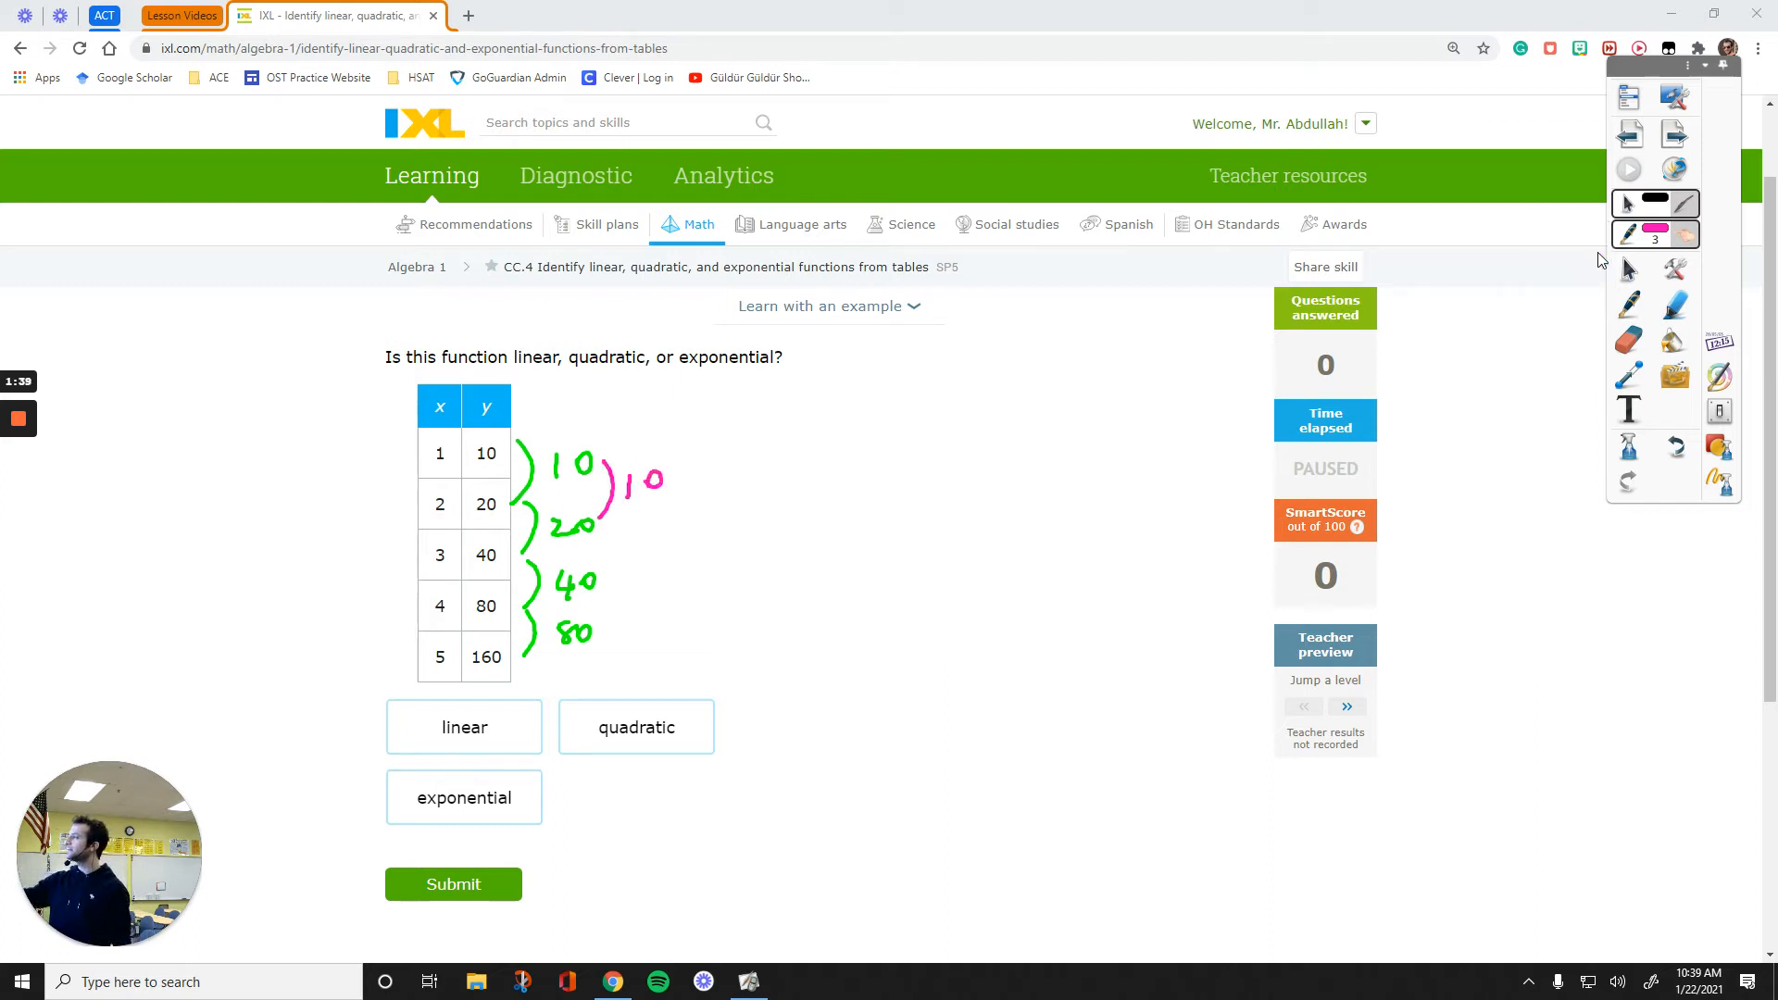
pyautogui.moveTo(612, 528); pyautogui.dragTo(612, 580)
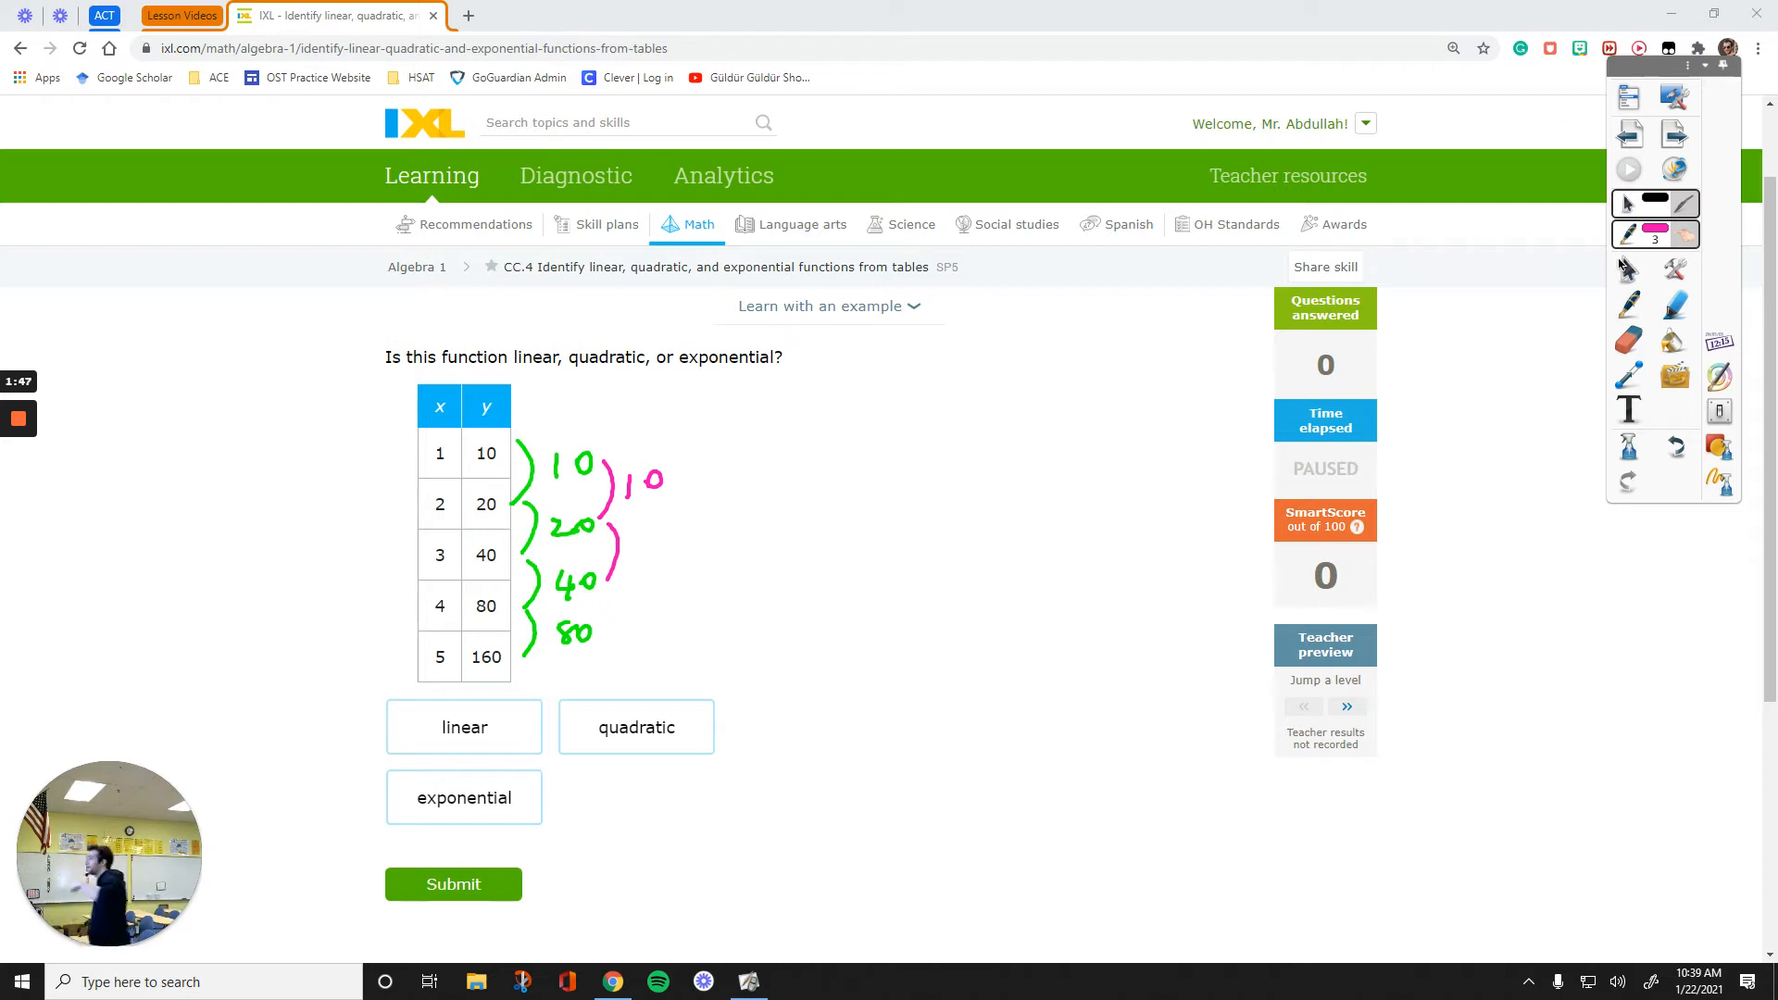
pyautogui.click(1681, 448)
pyautogui.click(1680, 448)
pyautogui.click(1681, 447)
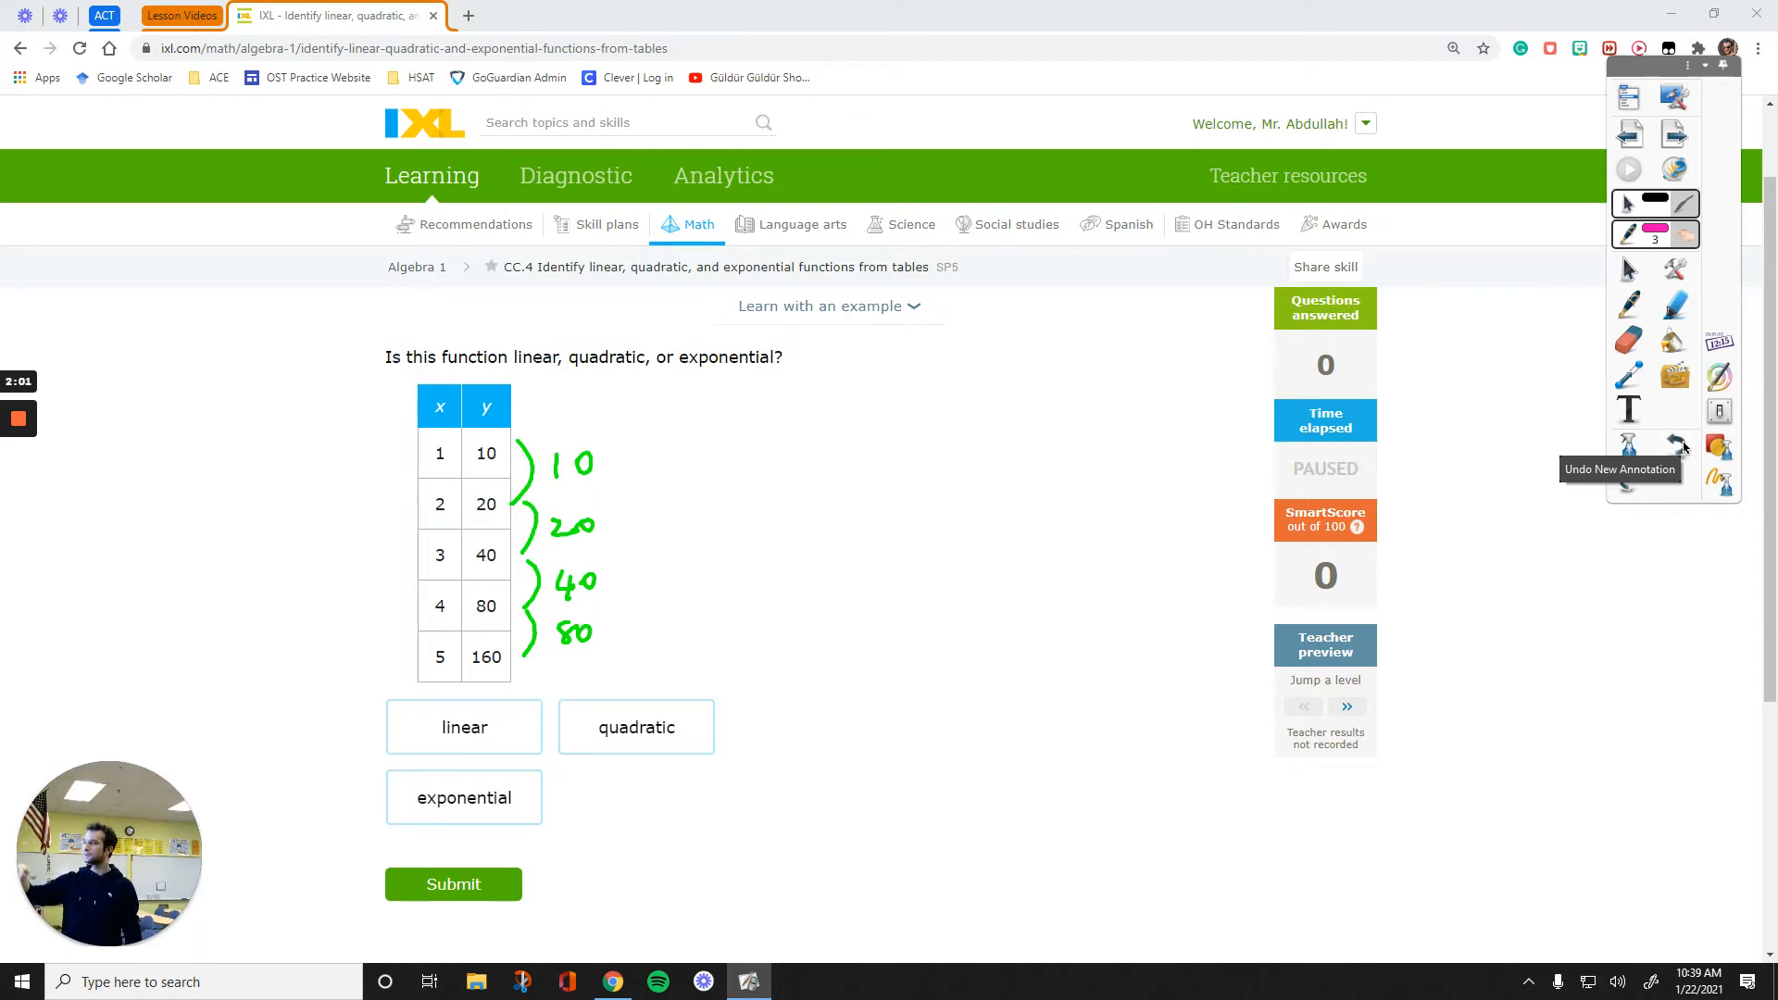
pyautogui.click(1680, 446)
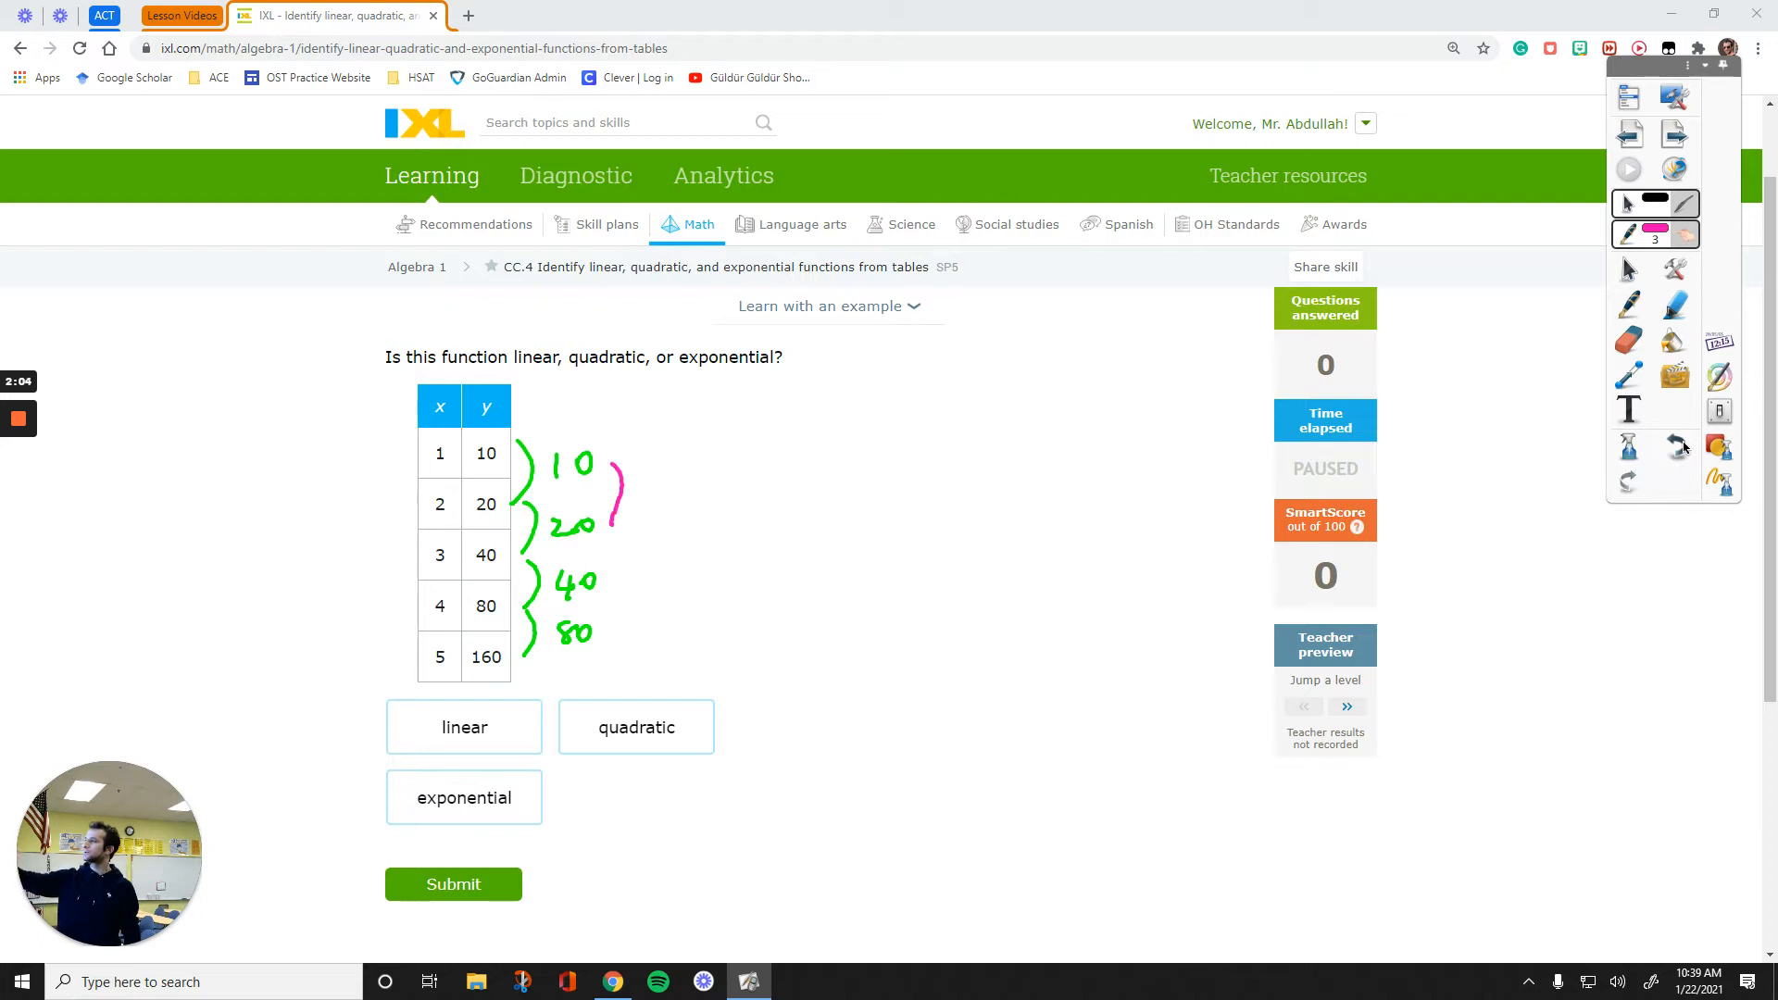
pyautogui.moveTo(652, 477)
pyautogui.mouseDown()
pyautogui.moveTo(663, 498)
pyautogui.moveTo(619, 575)
pyautogui.moveTo(669, 563)
pyautogui.moveTo(614, 639)
pyautogui.moveTo(666, 621)
pyautogui.mouseUp()
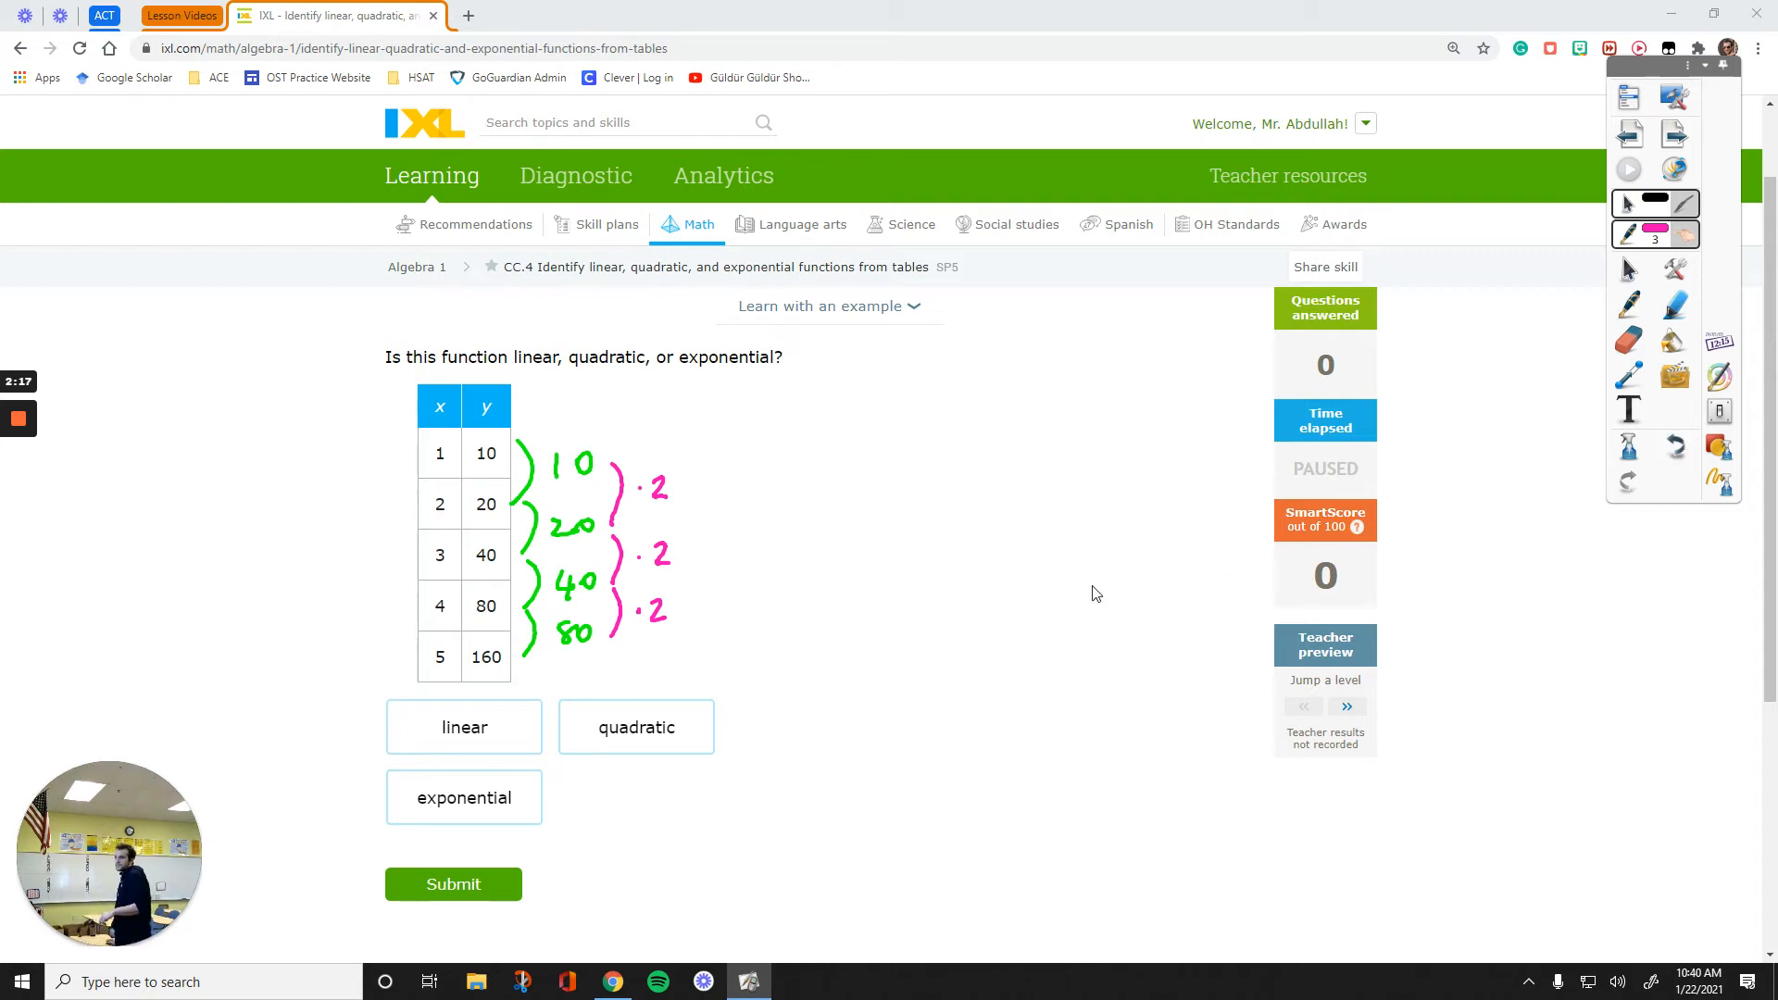
# Answer exponential and submit it to load the next table.
pyautogui.click(535, 791)
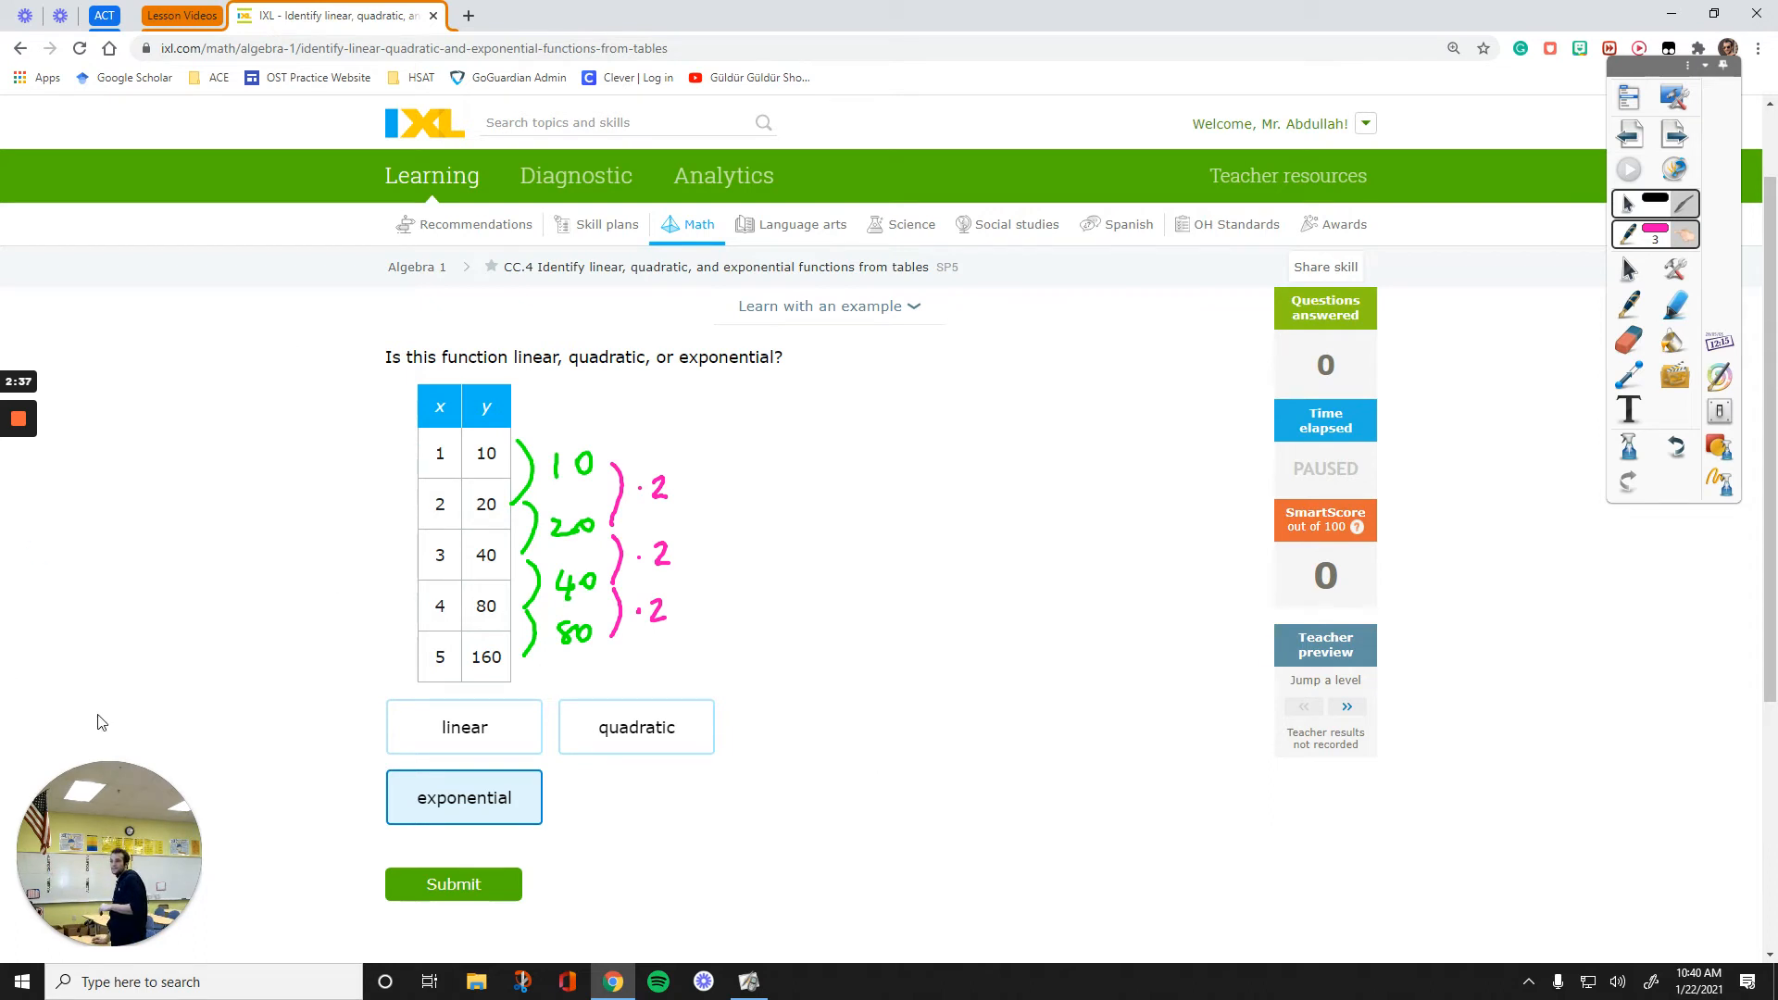
pyautogui.click(454, 884)
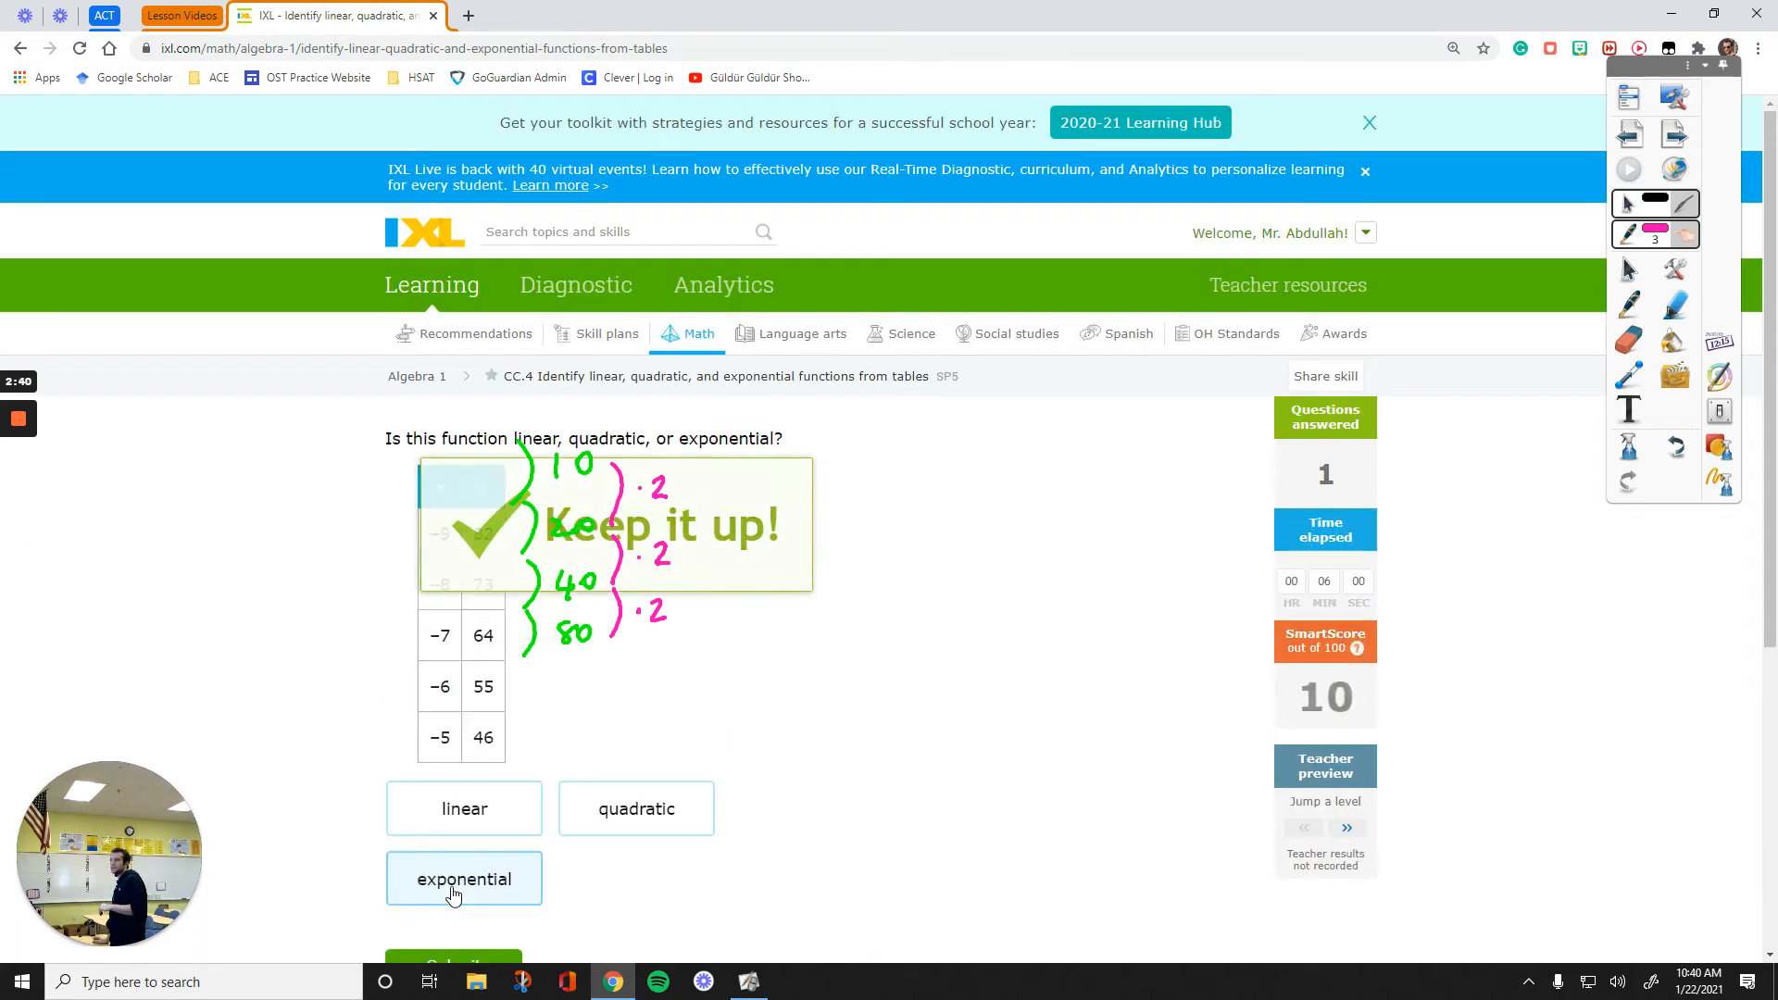
# Clear old ink and write constant differences of 9 in pink beside the 82, 73, 64, 55, 46 y-values.
pyautogui.click(1719, 481)
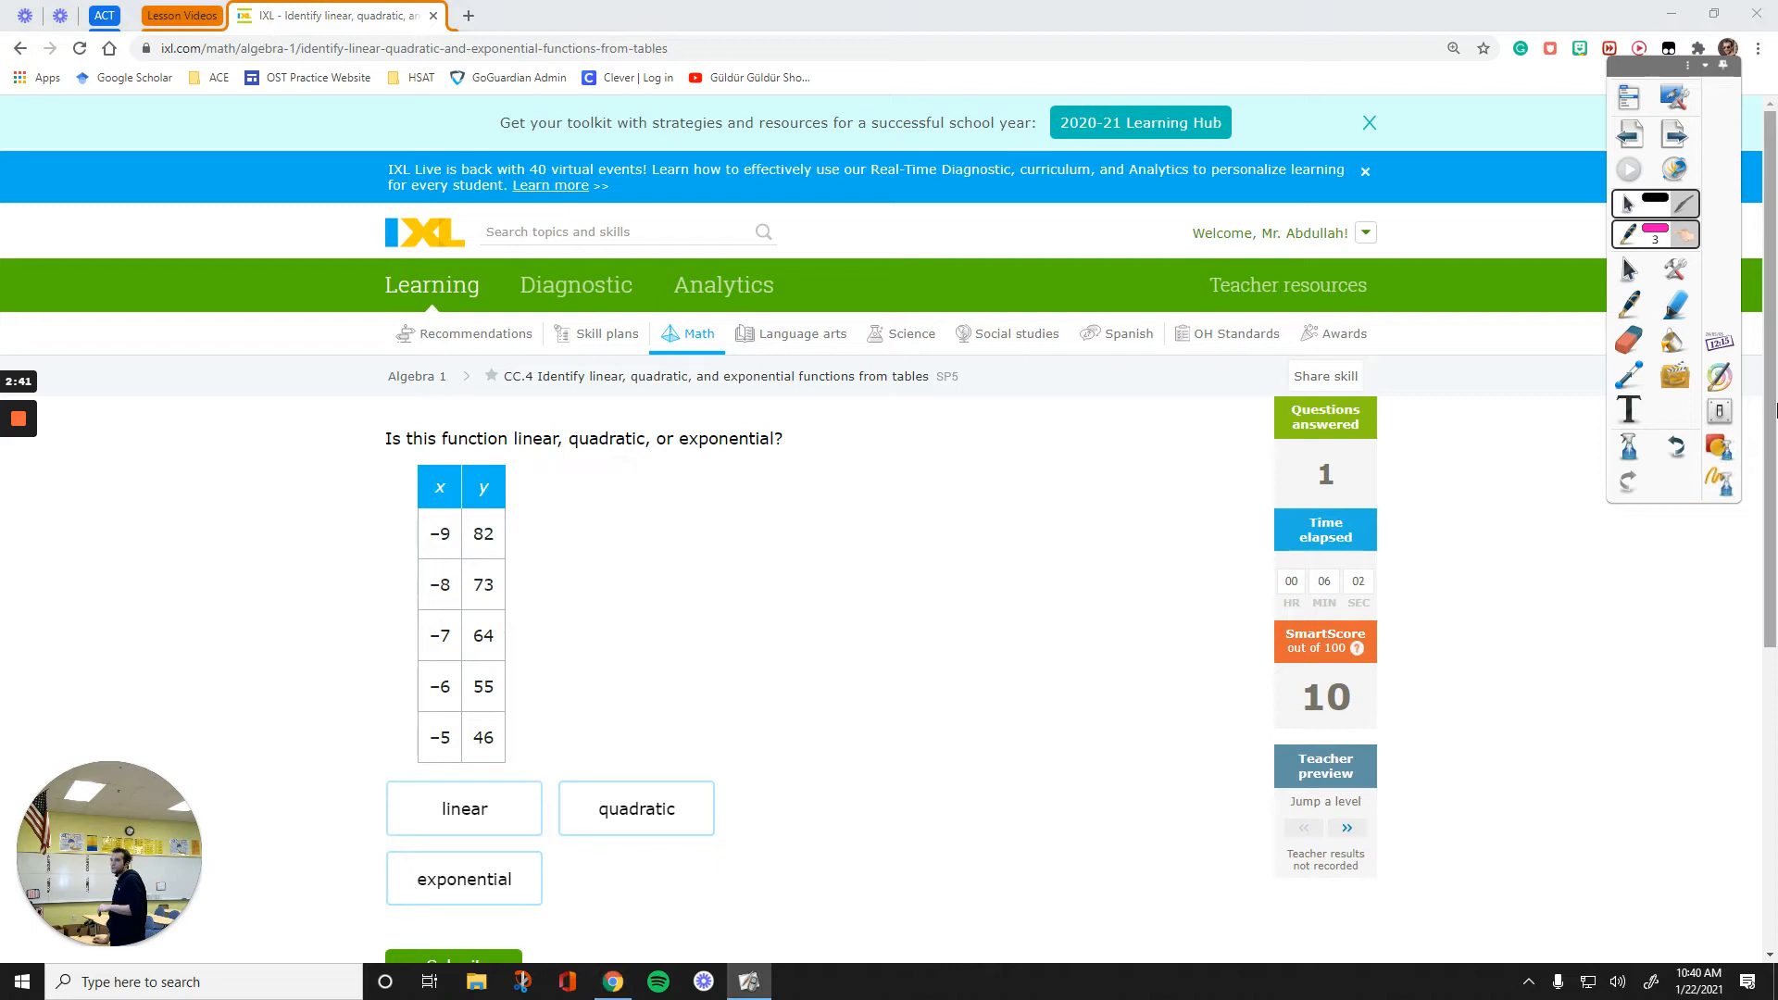
pyautogui.moveTo(1771, 423); pyautogui.dragTo(1767, 496)
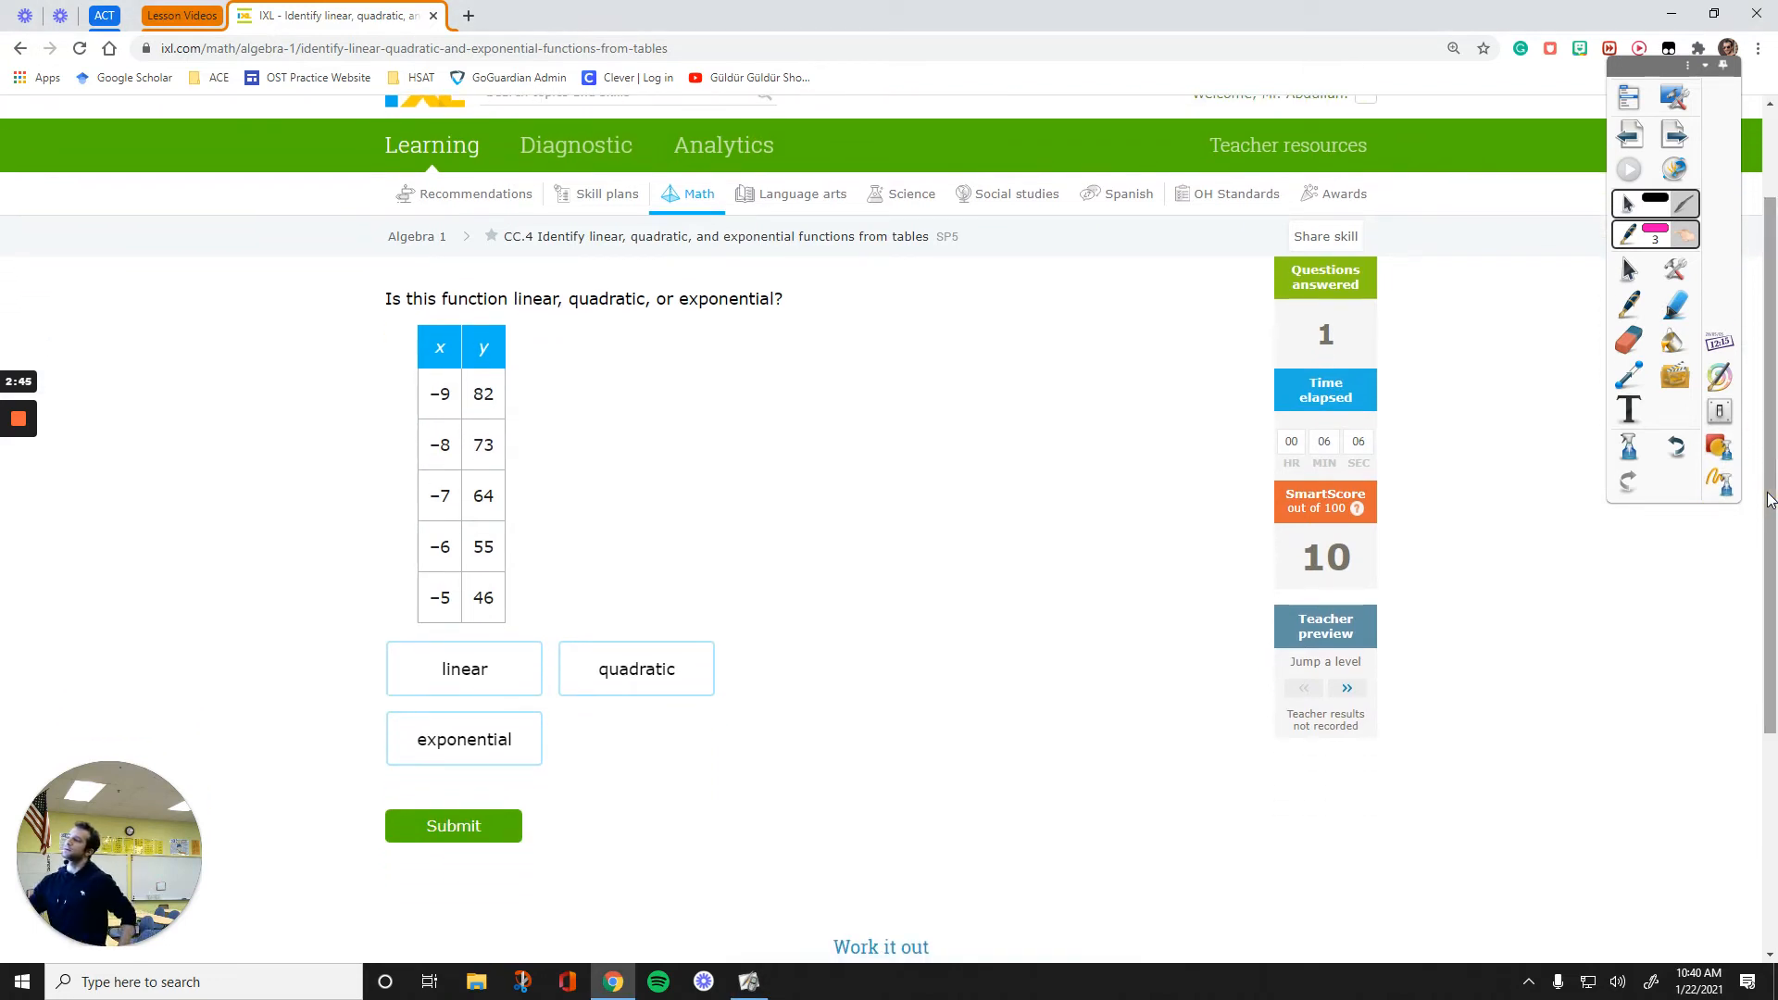
pyautogui.moveTo(515, 381); pyautogui.dragTo(511, 444)
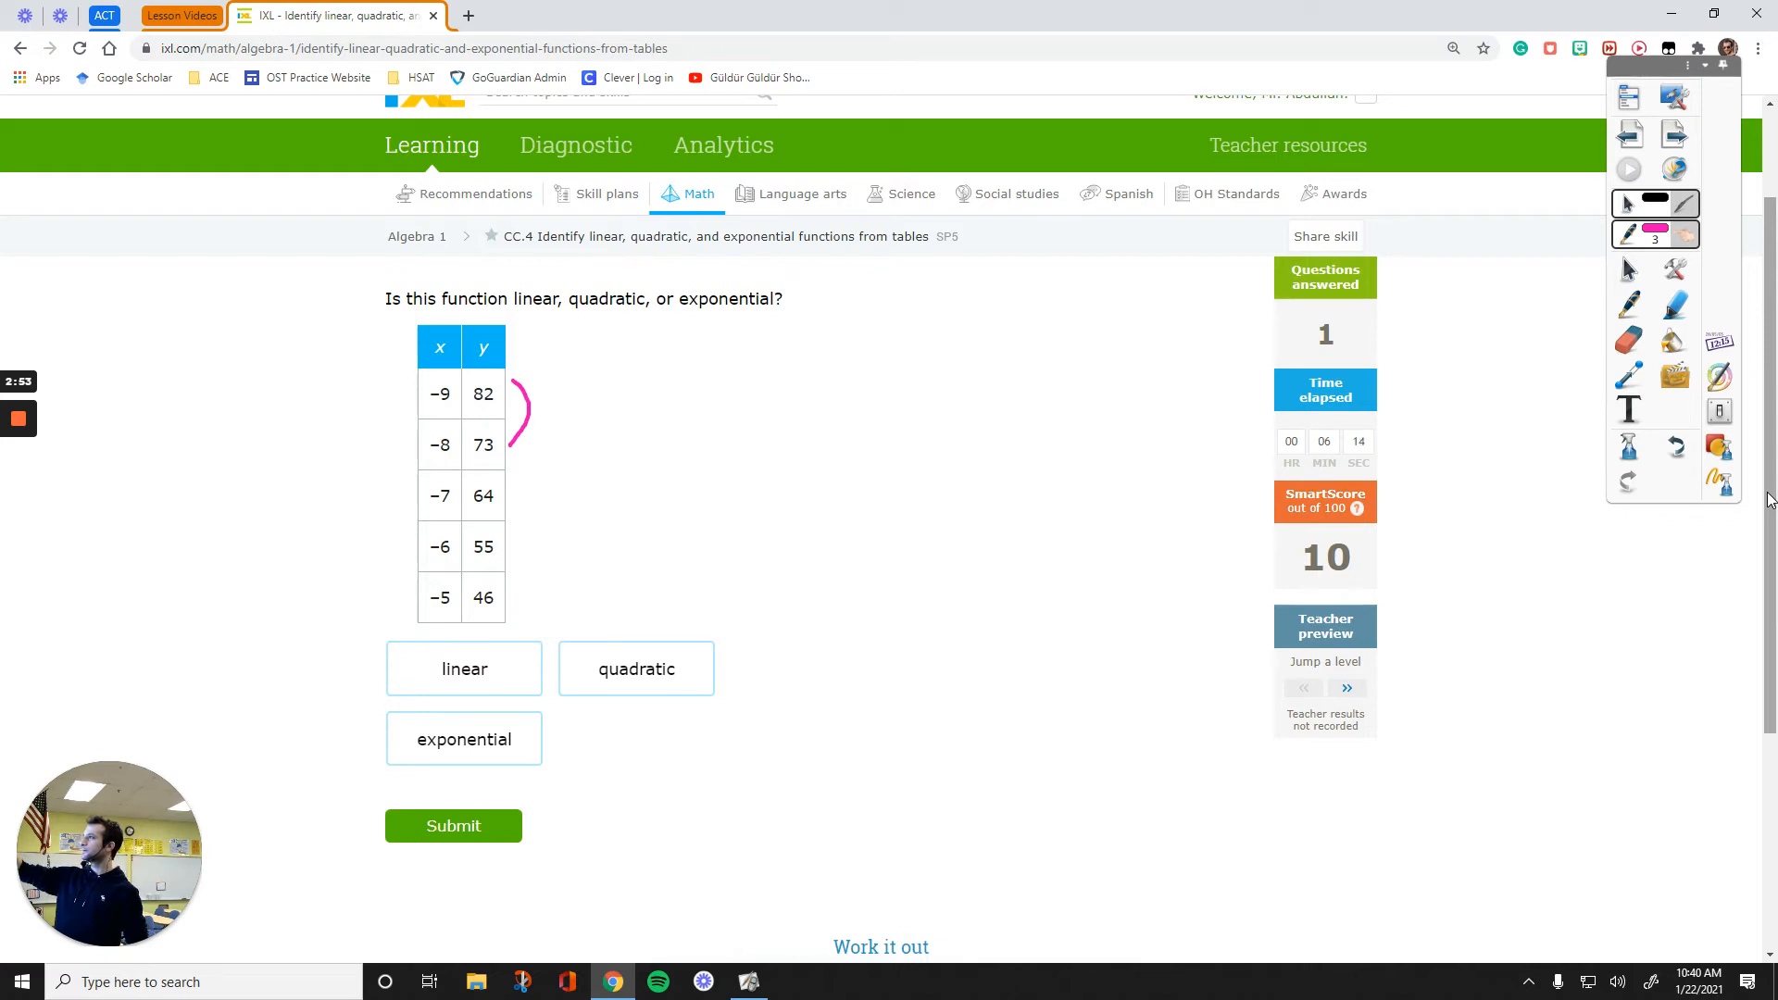
pyautogui.moveTo(551, 397); pyautogui.dragTo(574, 424)
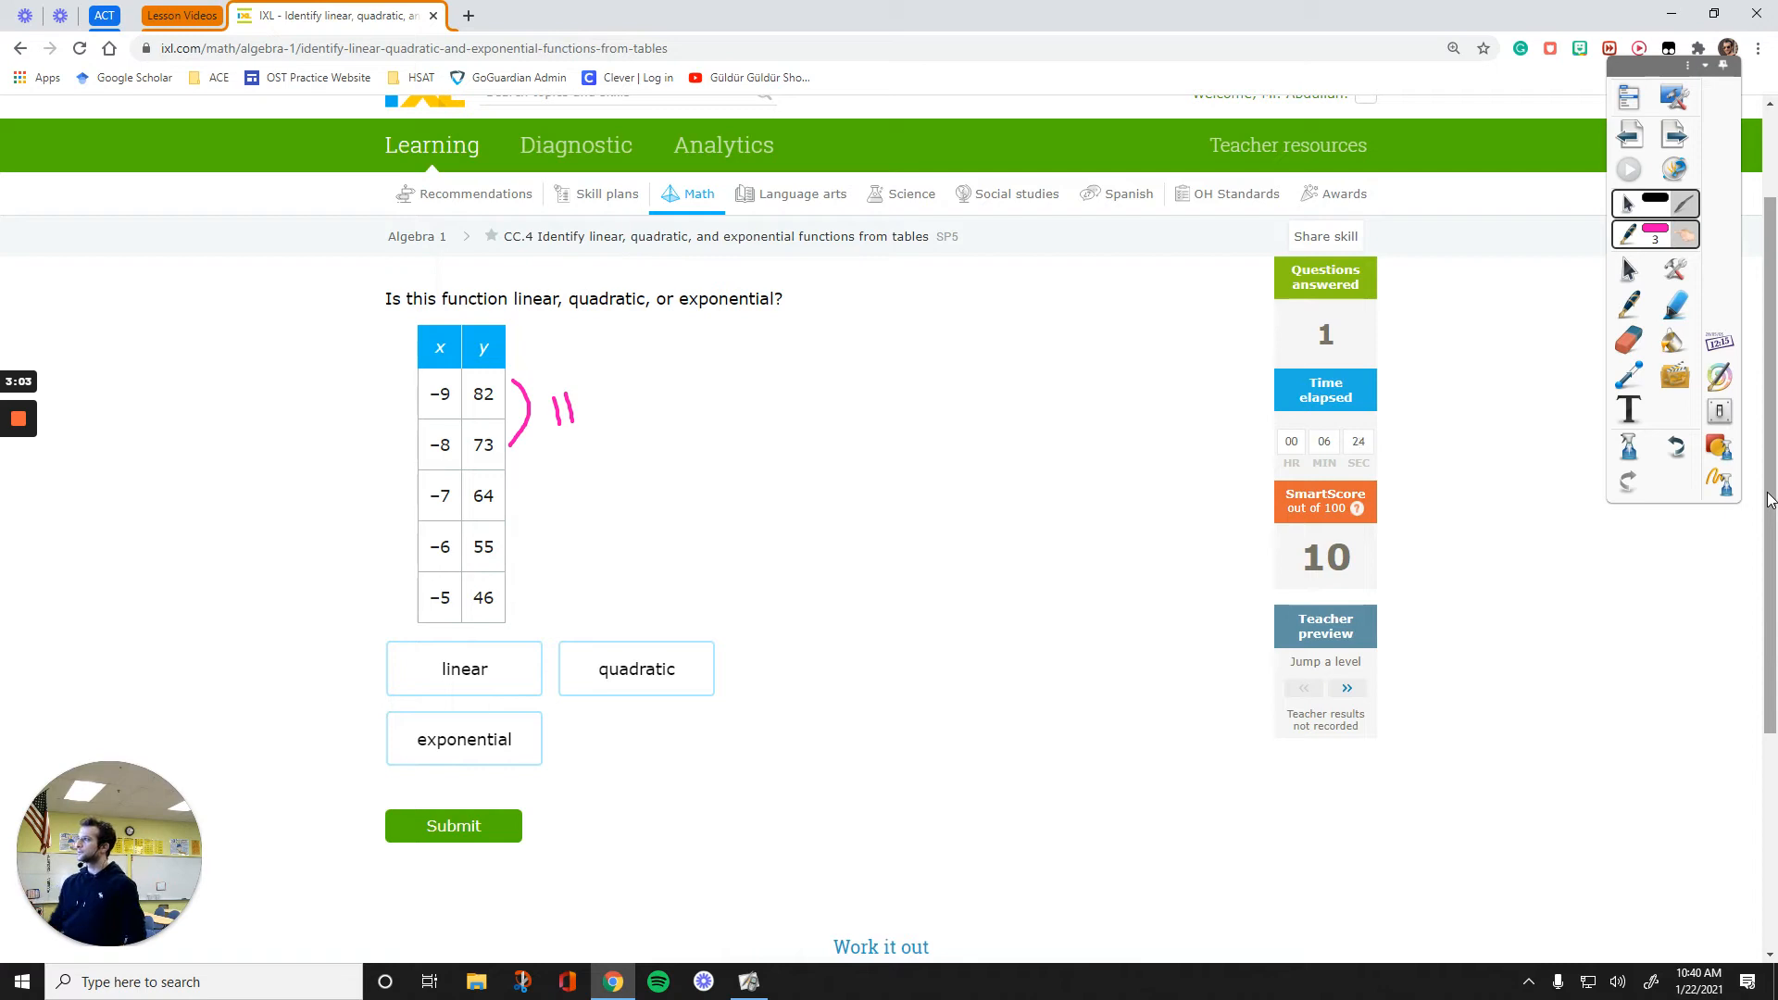
pyautogui.moveTo(517, 444); pyautogui.dragTo(520, 490)
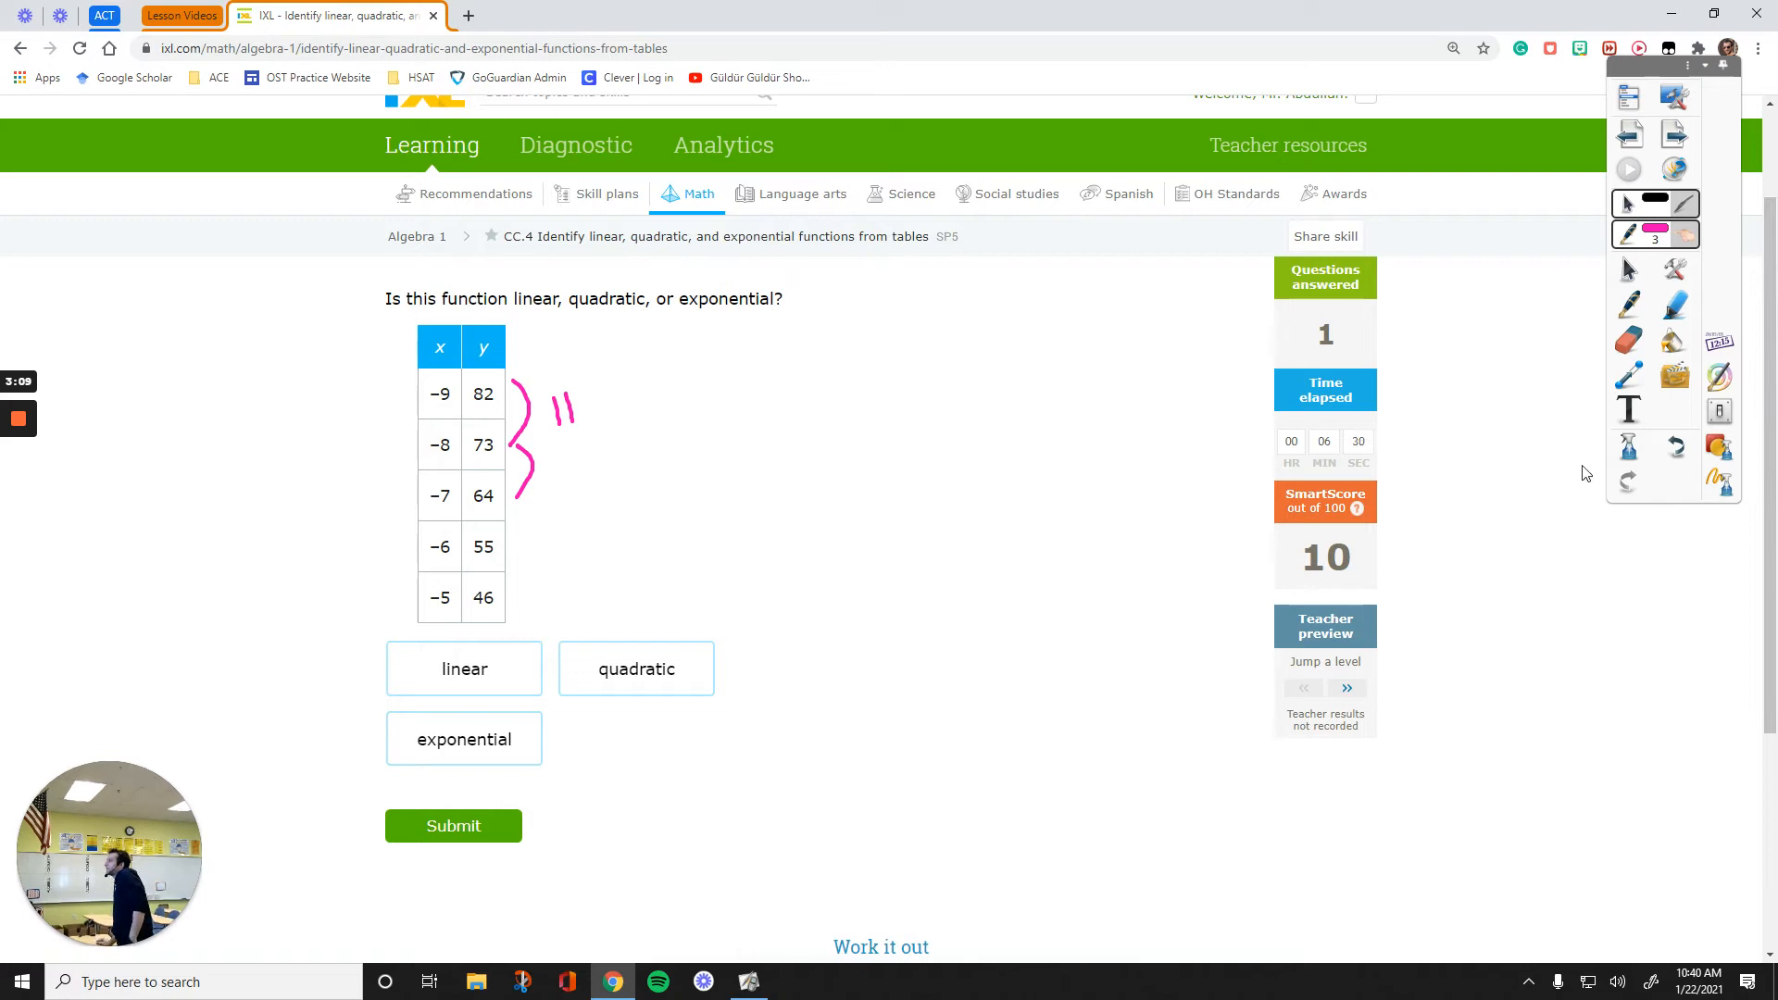
pyautogui.click(1679, 445)
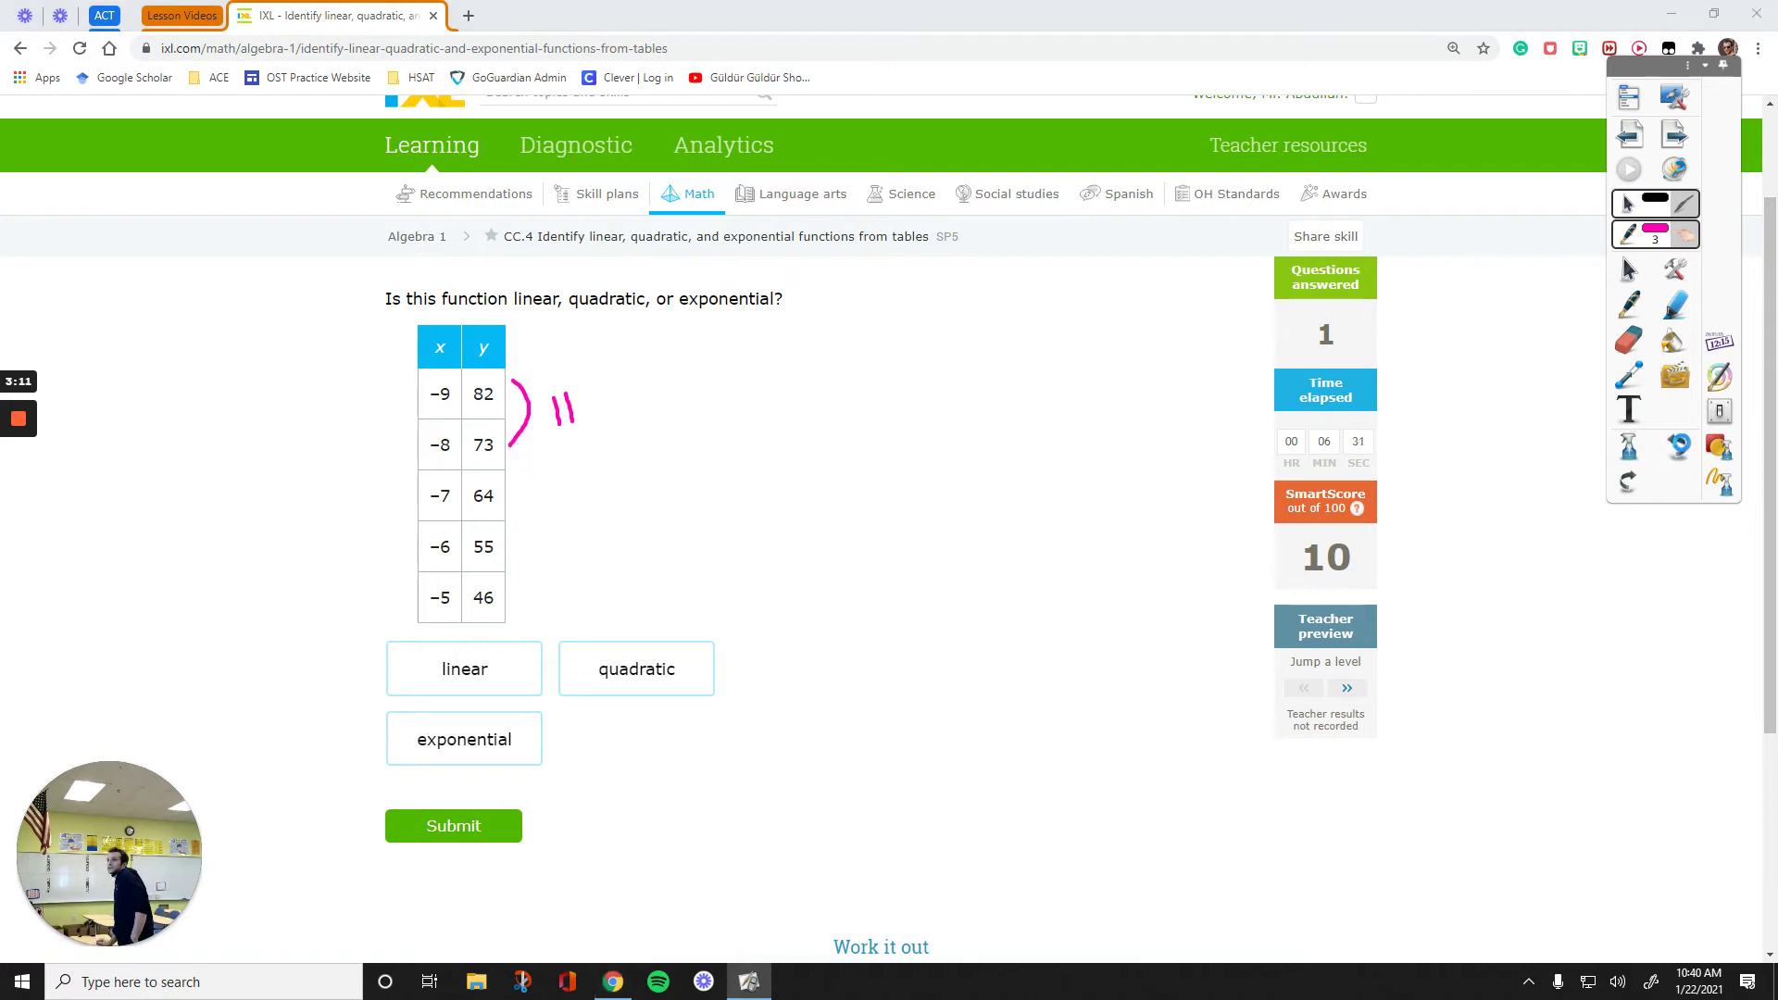
pyautogui.click(1678, 447)
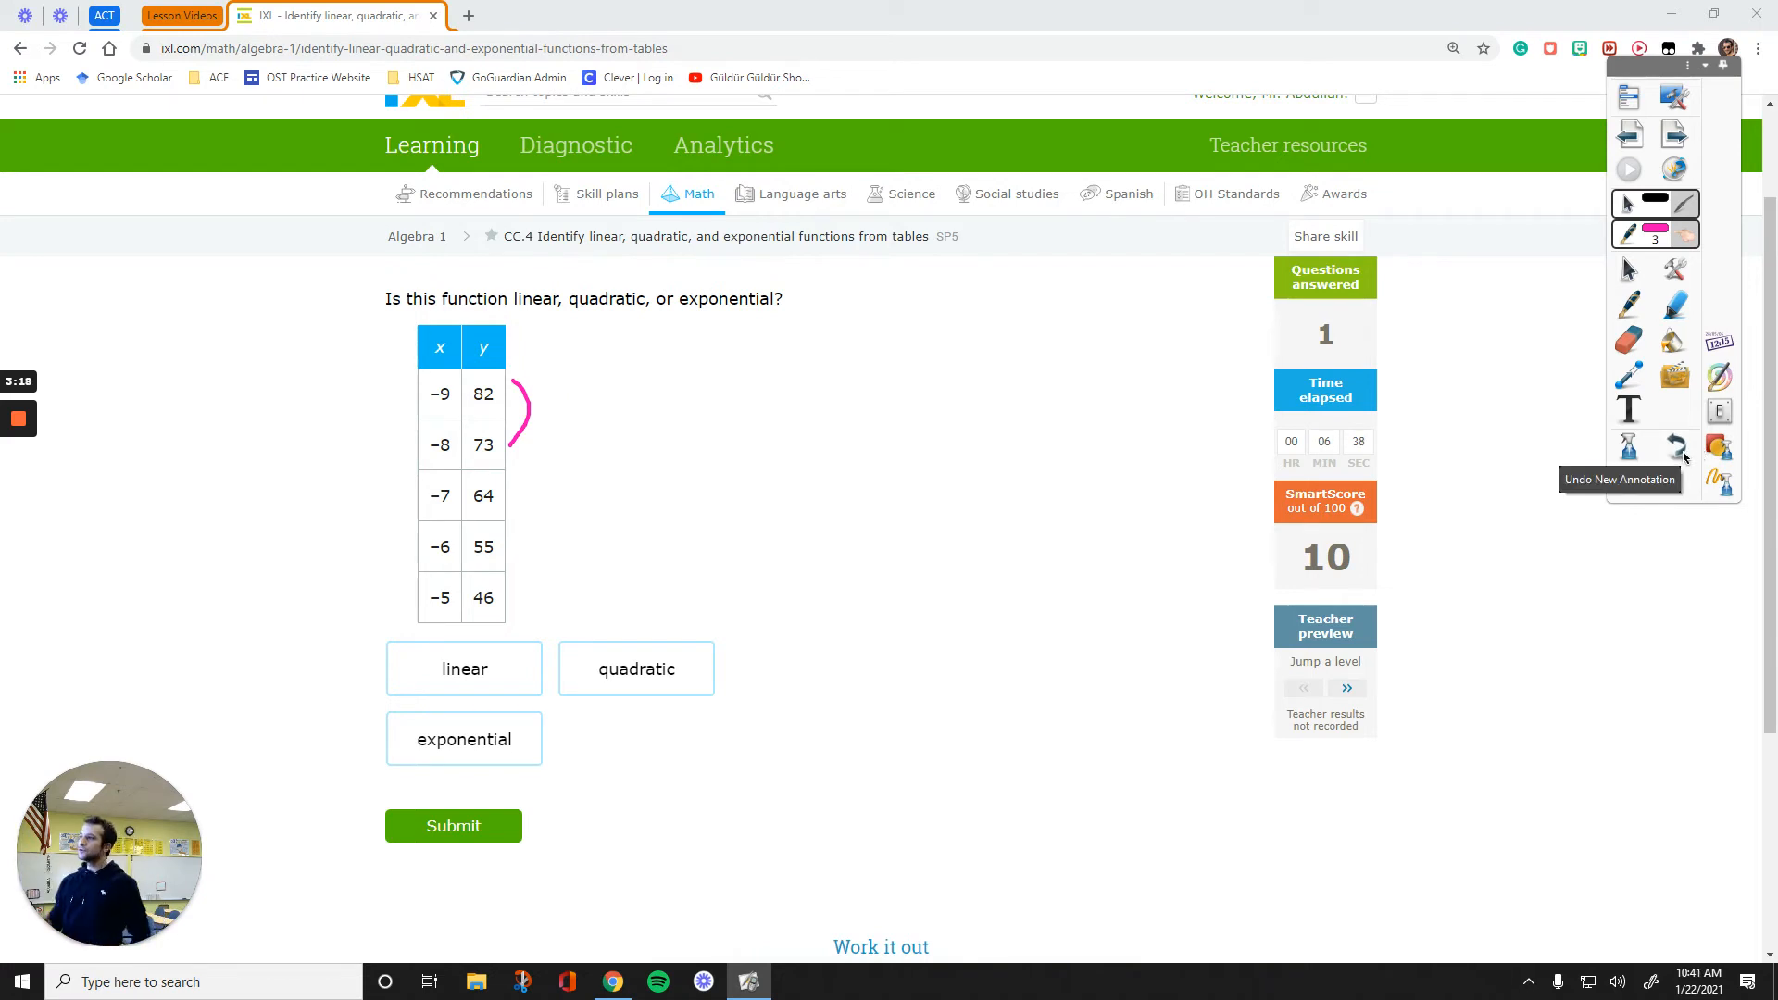
pyautogui.moveTo(551, 389); pyautogui.dragTo(567, 426)
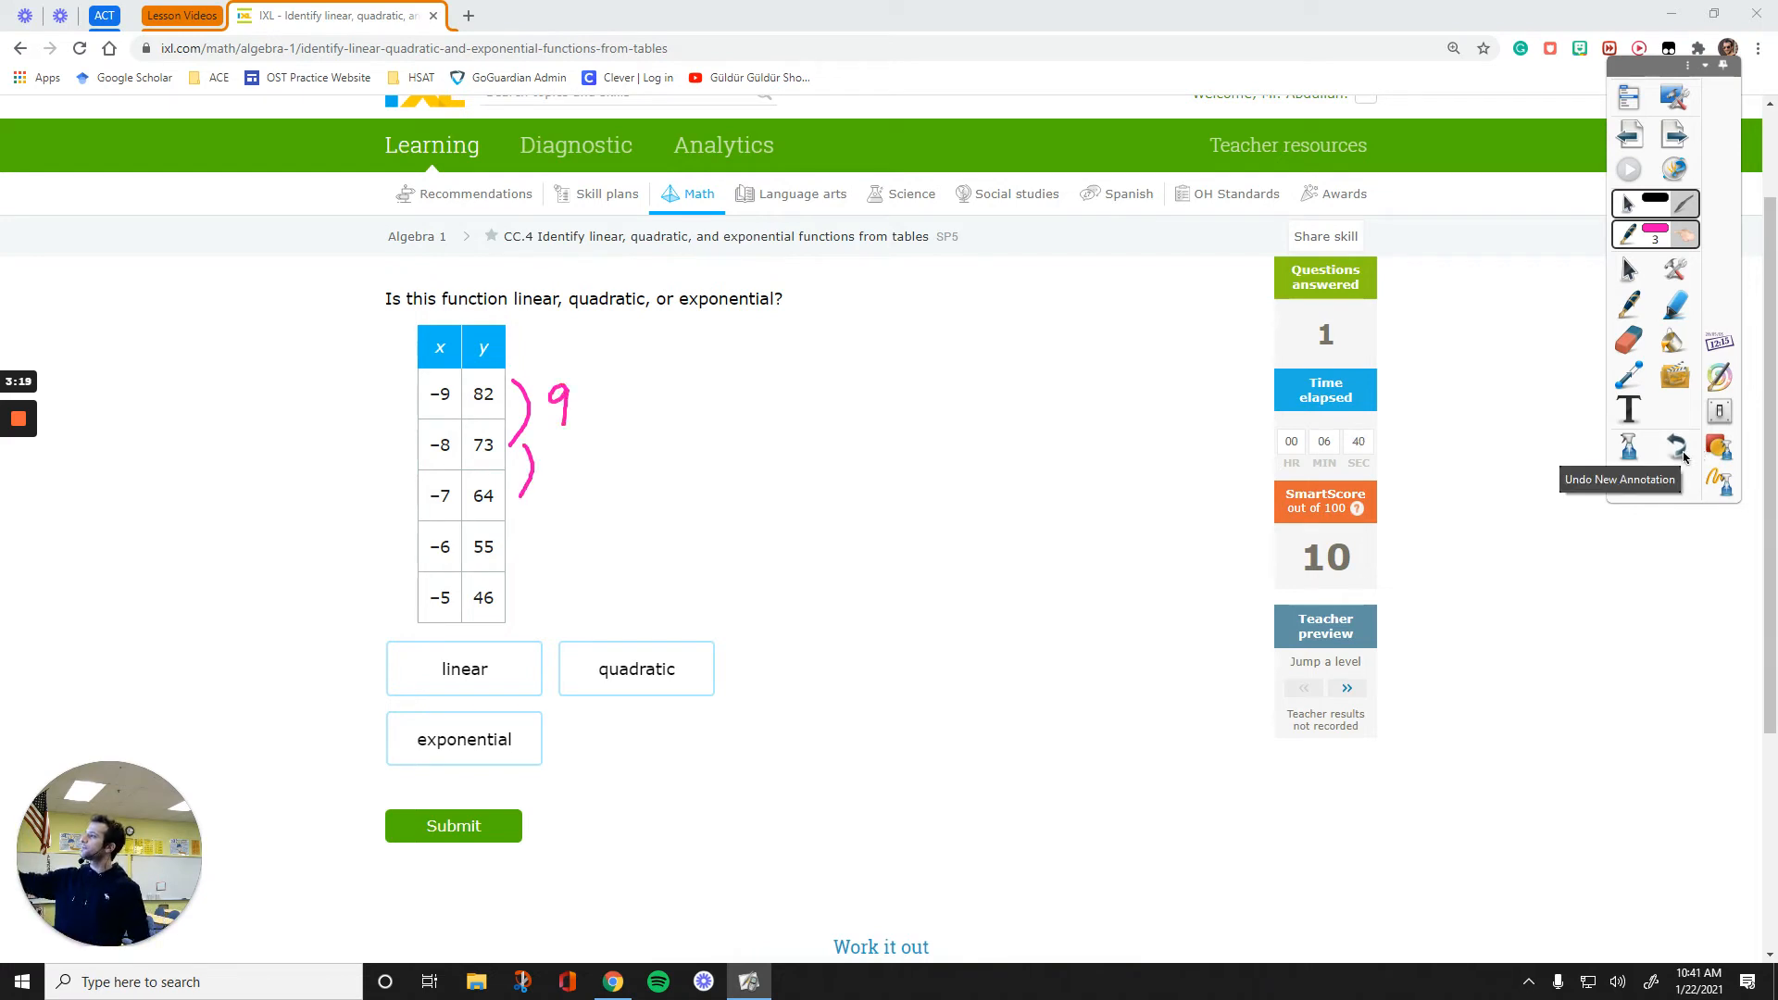
pyautogui.moveTo(522, 535)
pyautogui.mouseDown()
pyautogui.moveTo(539, 557)
pyautogui.moveTo(573, 551)
pyautogui.moveTo(539, 612)
pyautogui.moveTo(570, 609)
pyautogui.mouseUp()
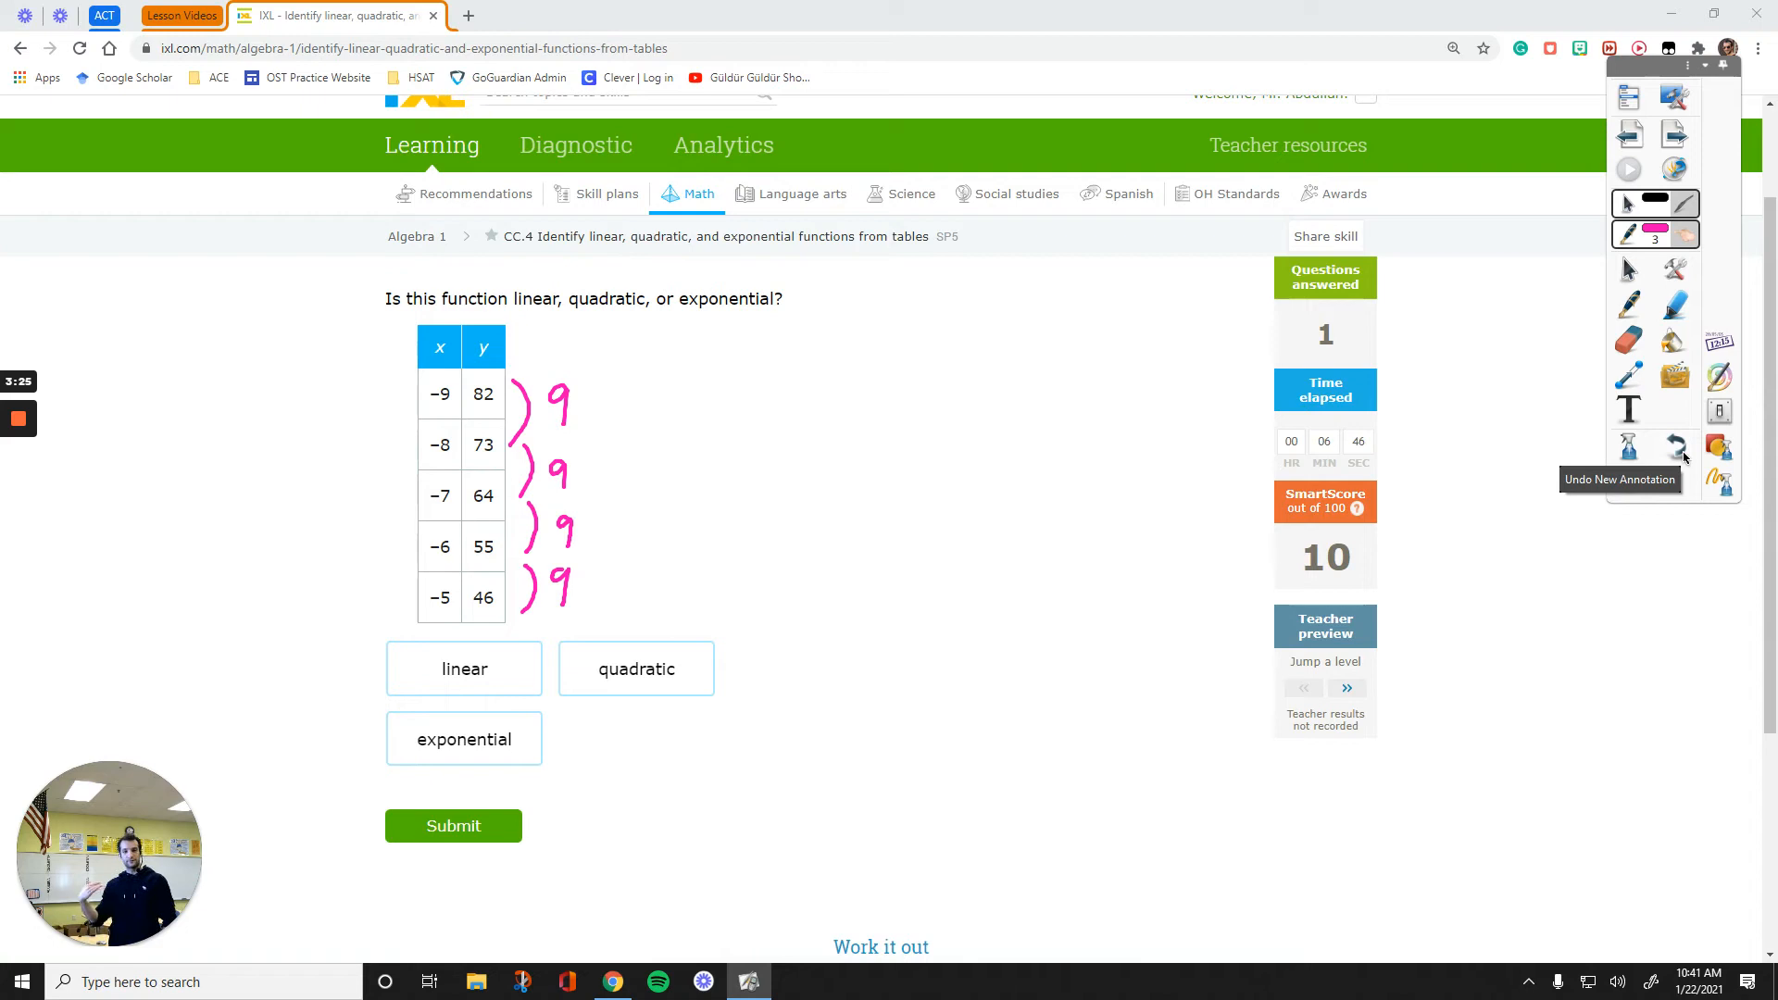
pyautogui.click(1682, 451)
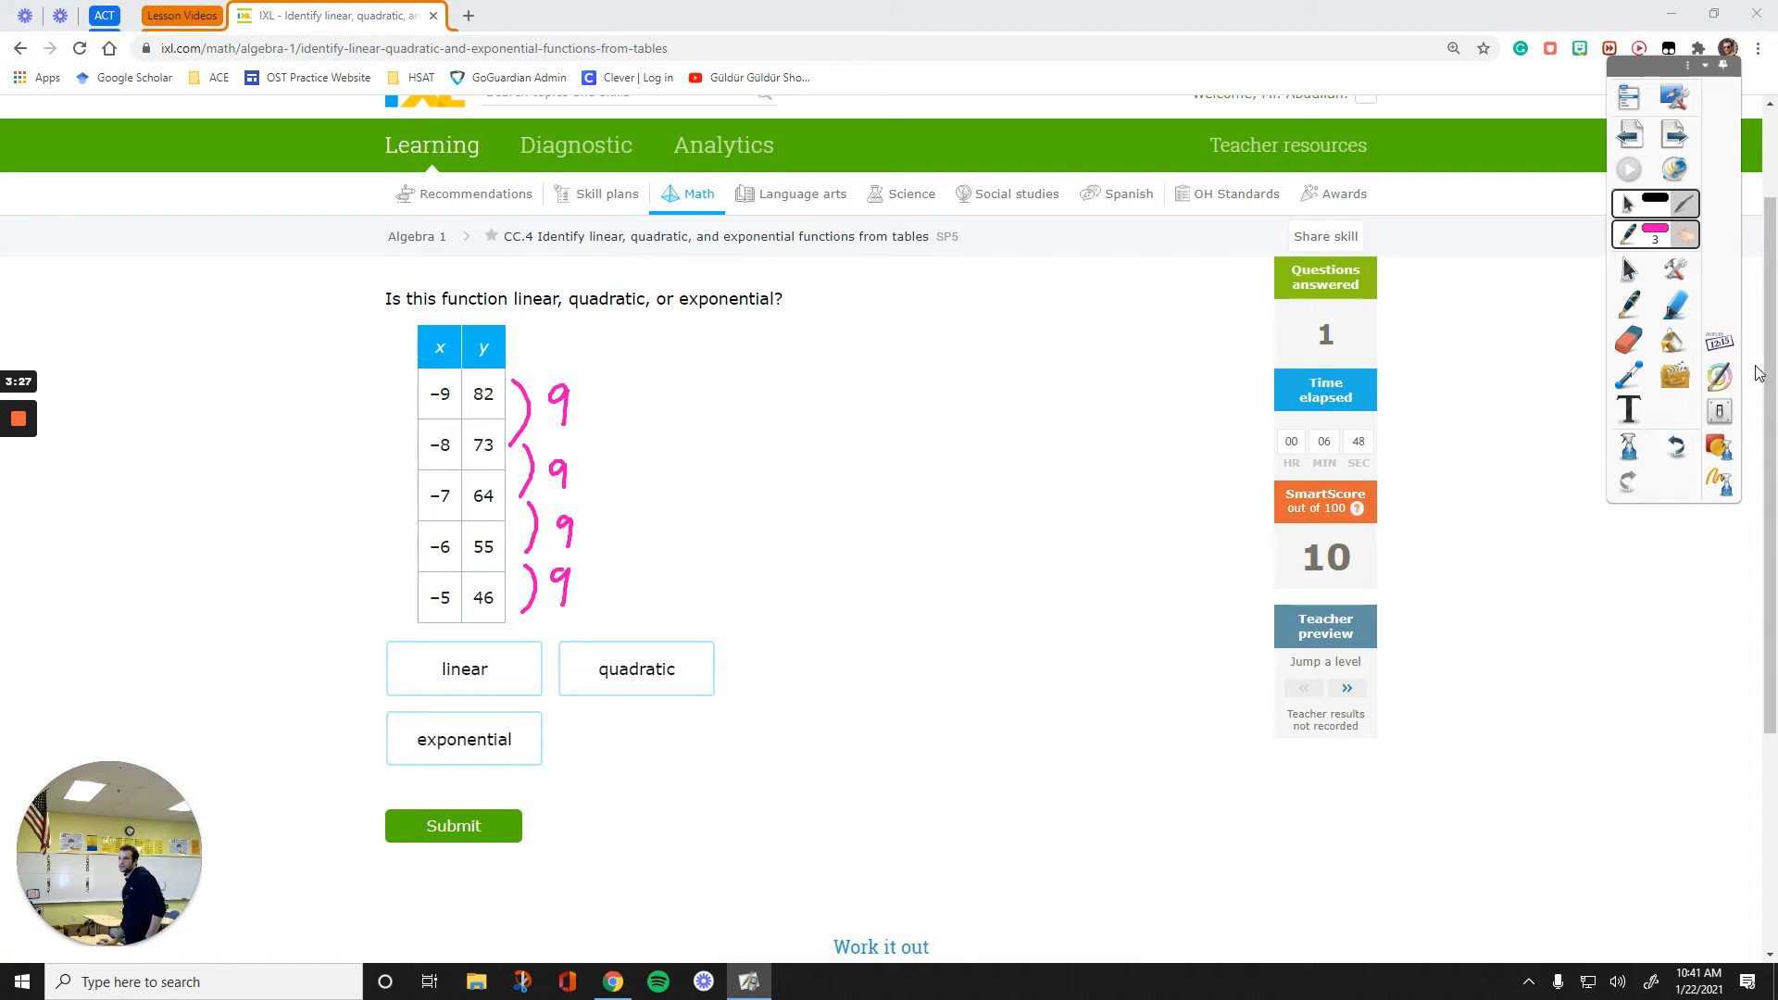
# Answer linear and submit it.
pyautogui.click(417, 668)
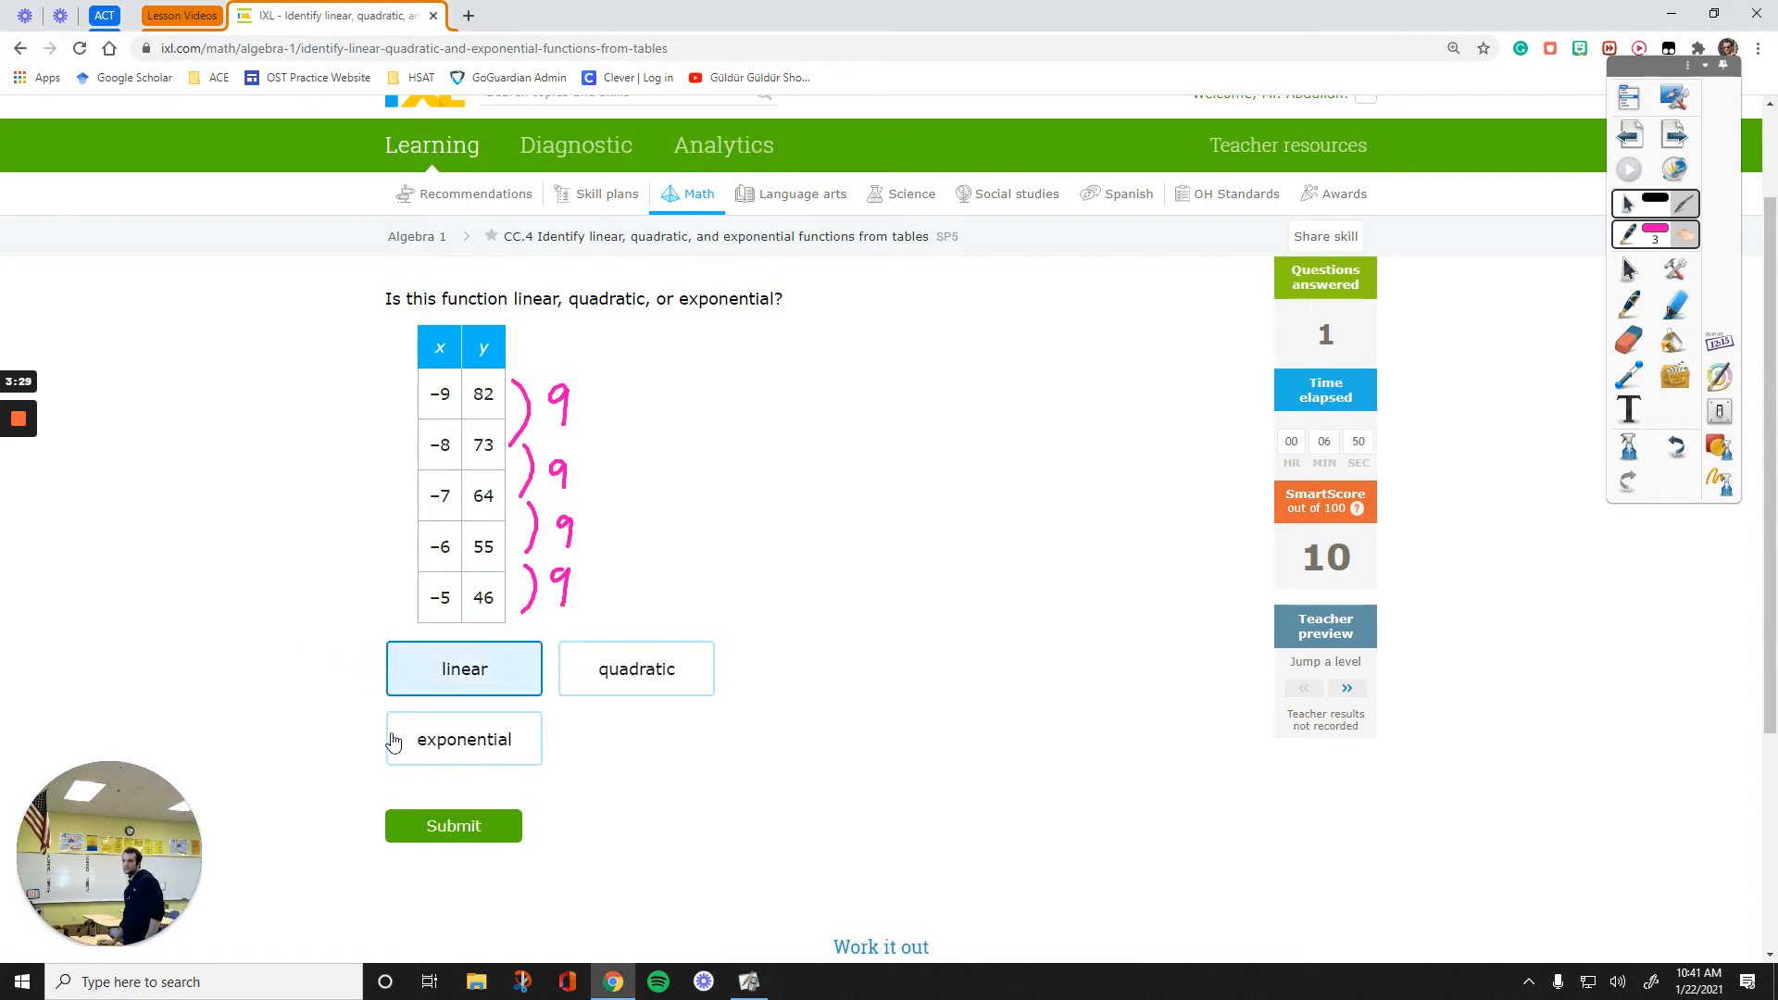
pyautogui.click(409, 834)
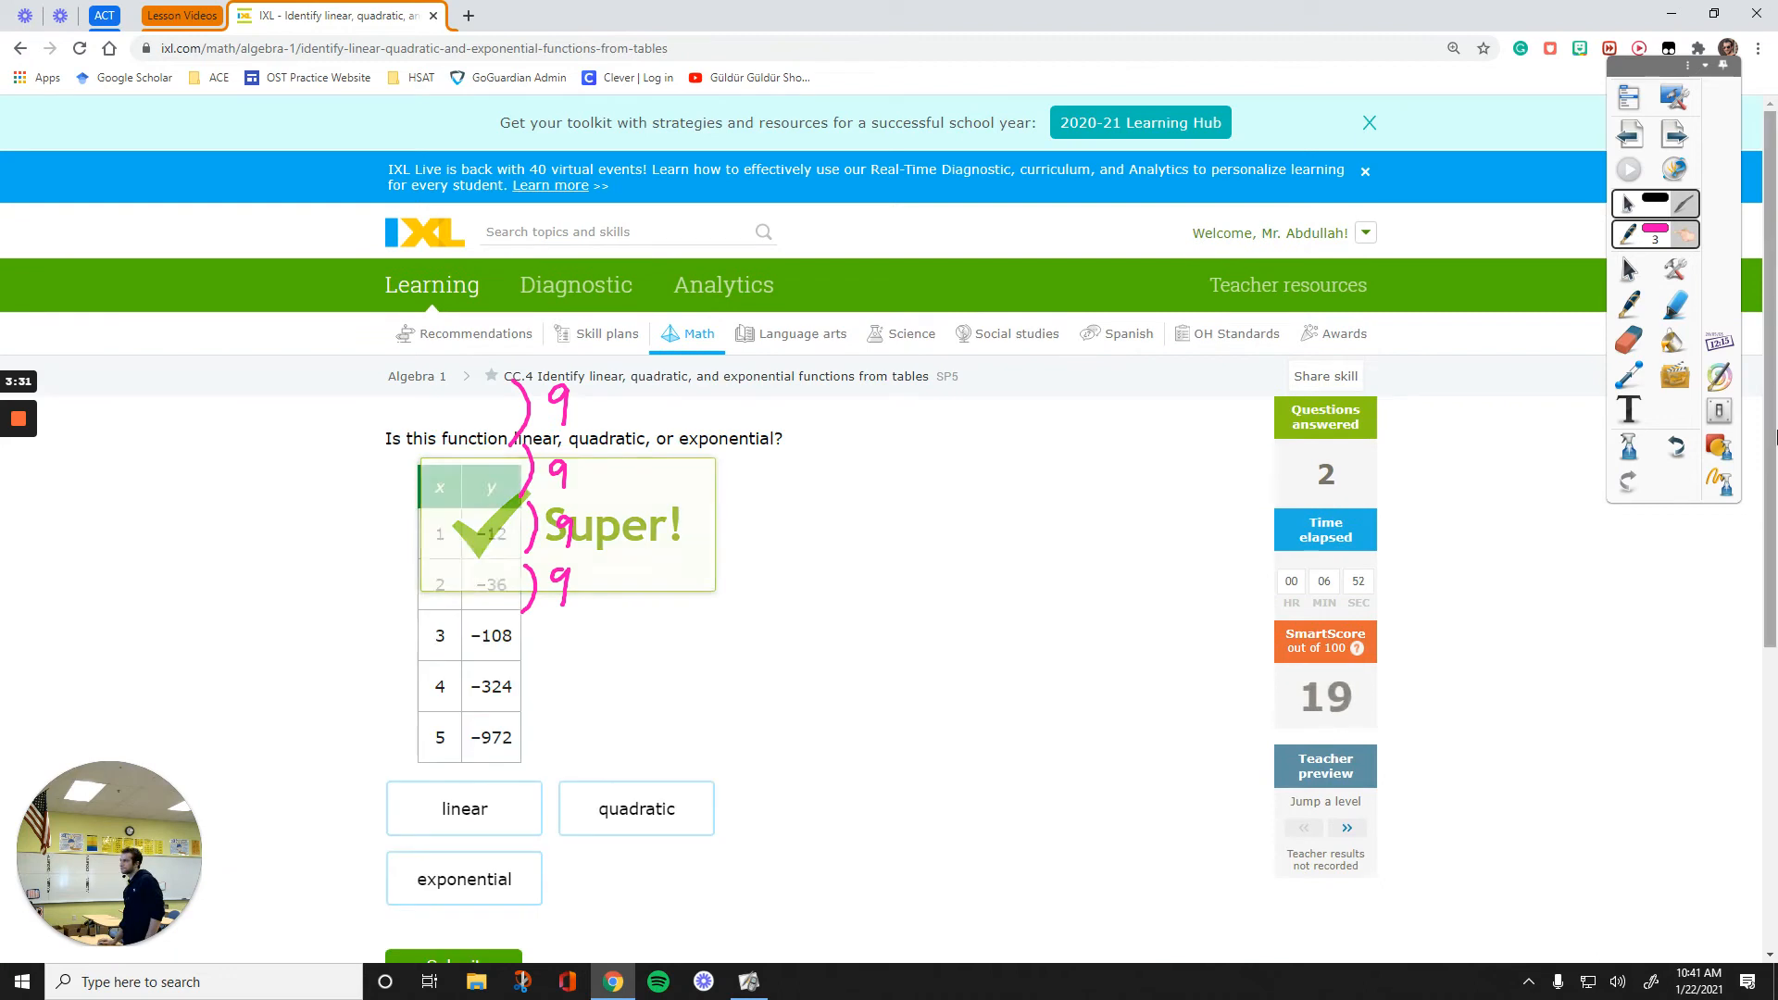
# Clear old ink and write pink differences 24 and 72 with brackets beside −12, −36, −108, −324.
pyautogui.click(1718, 481)
pyautogui.moveTo(1767, 418); pyautogui.dragTo(1769, 456)
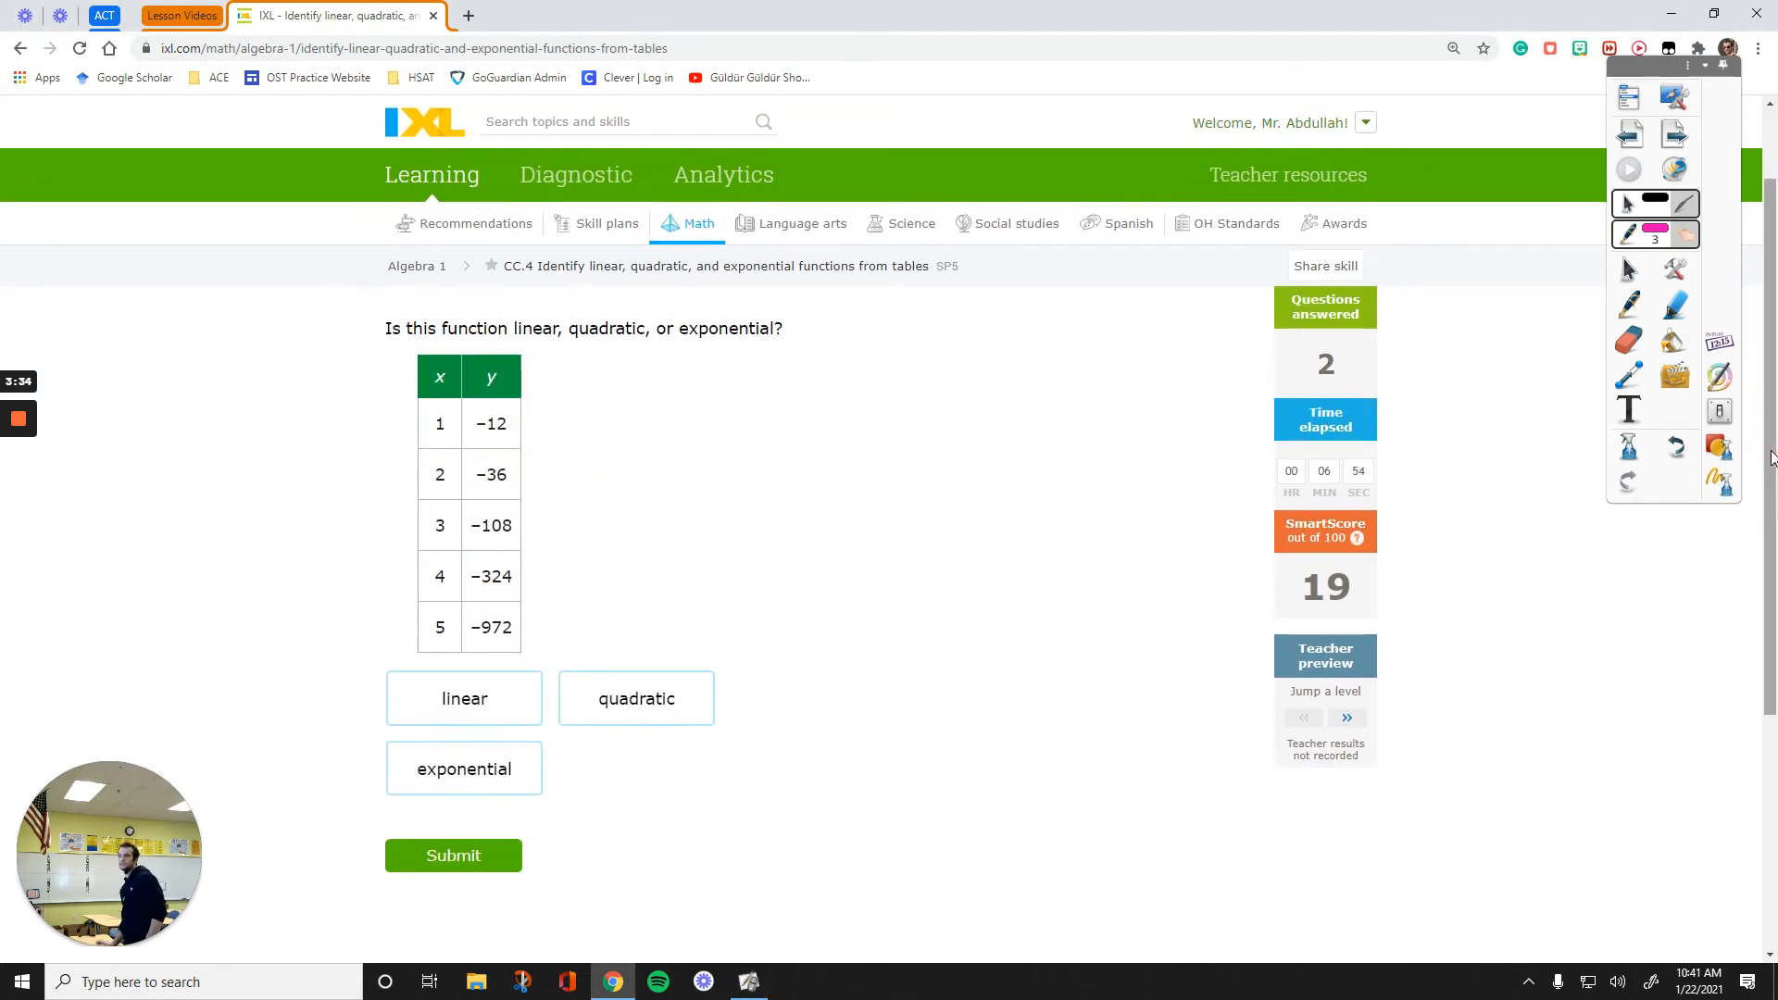
pyautogui.moveTo(539, 415); pyautogui.dragTo(529, 473)
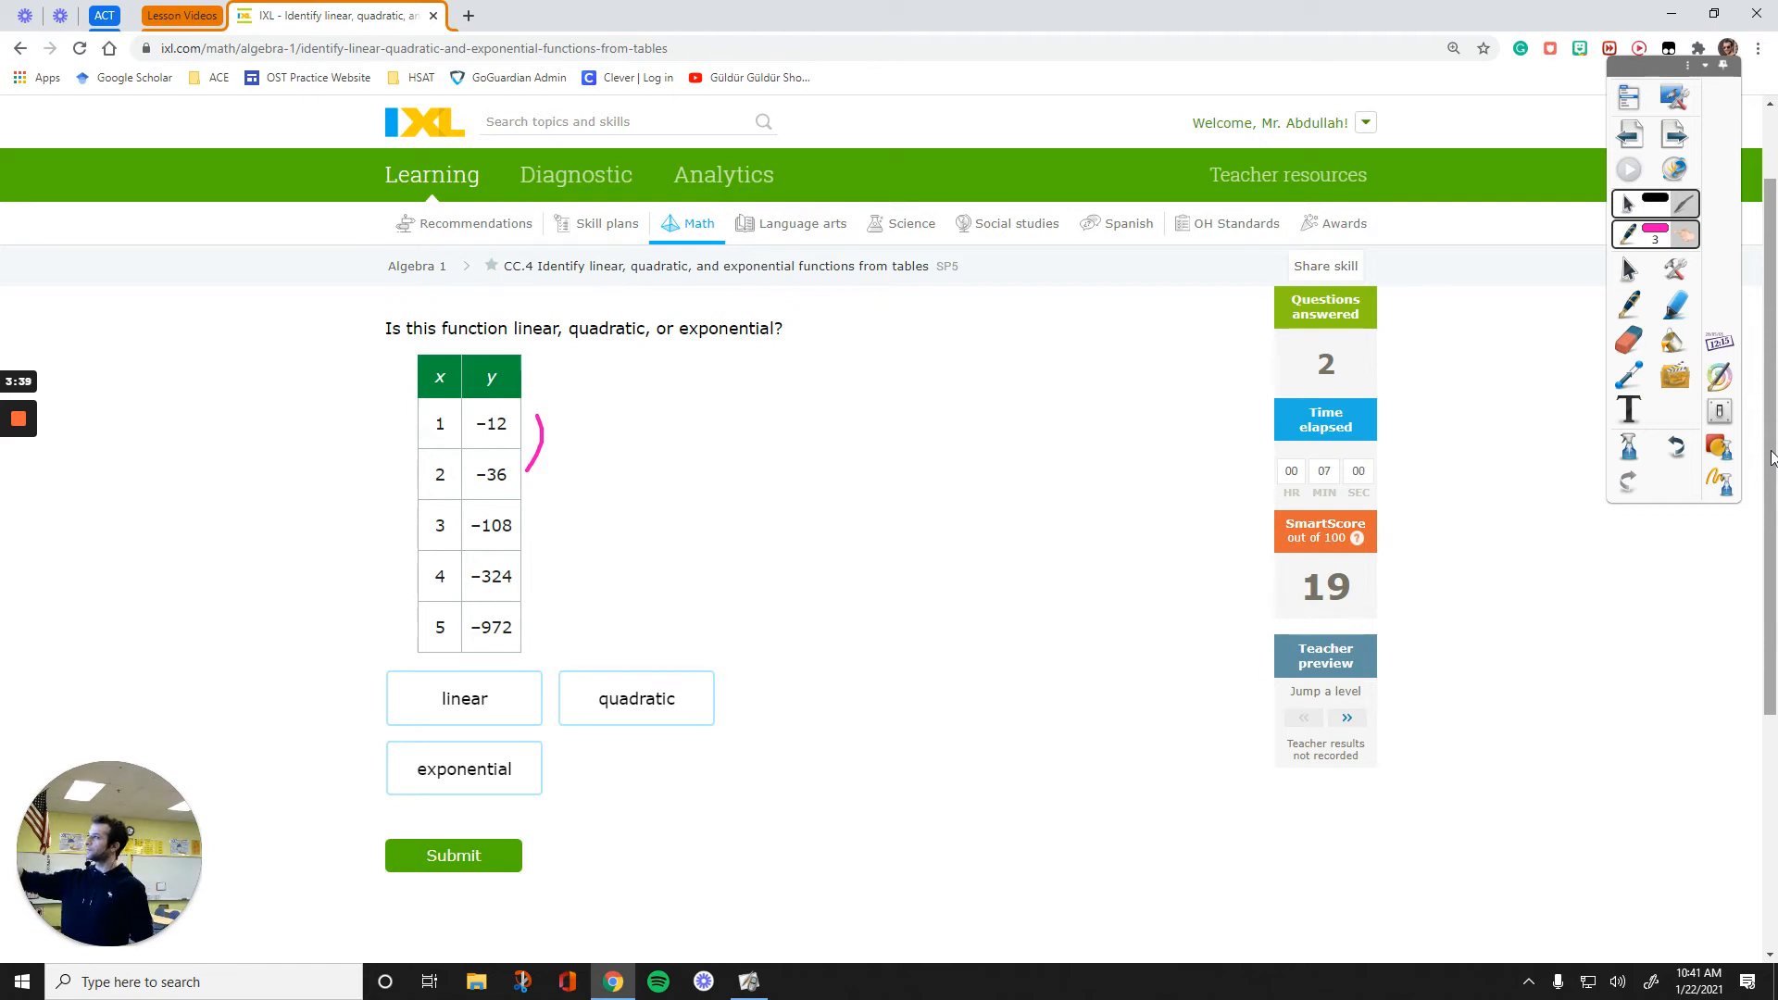
pyautogui.moveTo(560, 433)
pyautogui.mouseDown()
pyautogui.moveTo(580, 456)
pyautogui.moveTo(607, 447)
pyautogui.moveTo(604, 464)
pyautogui.moveTo(532, 532)
pyautogui.mouseUp()
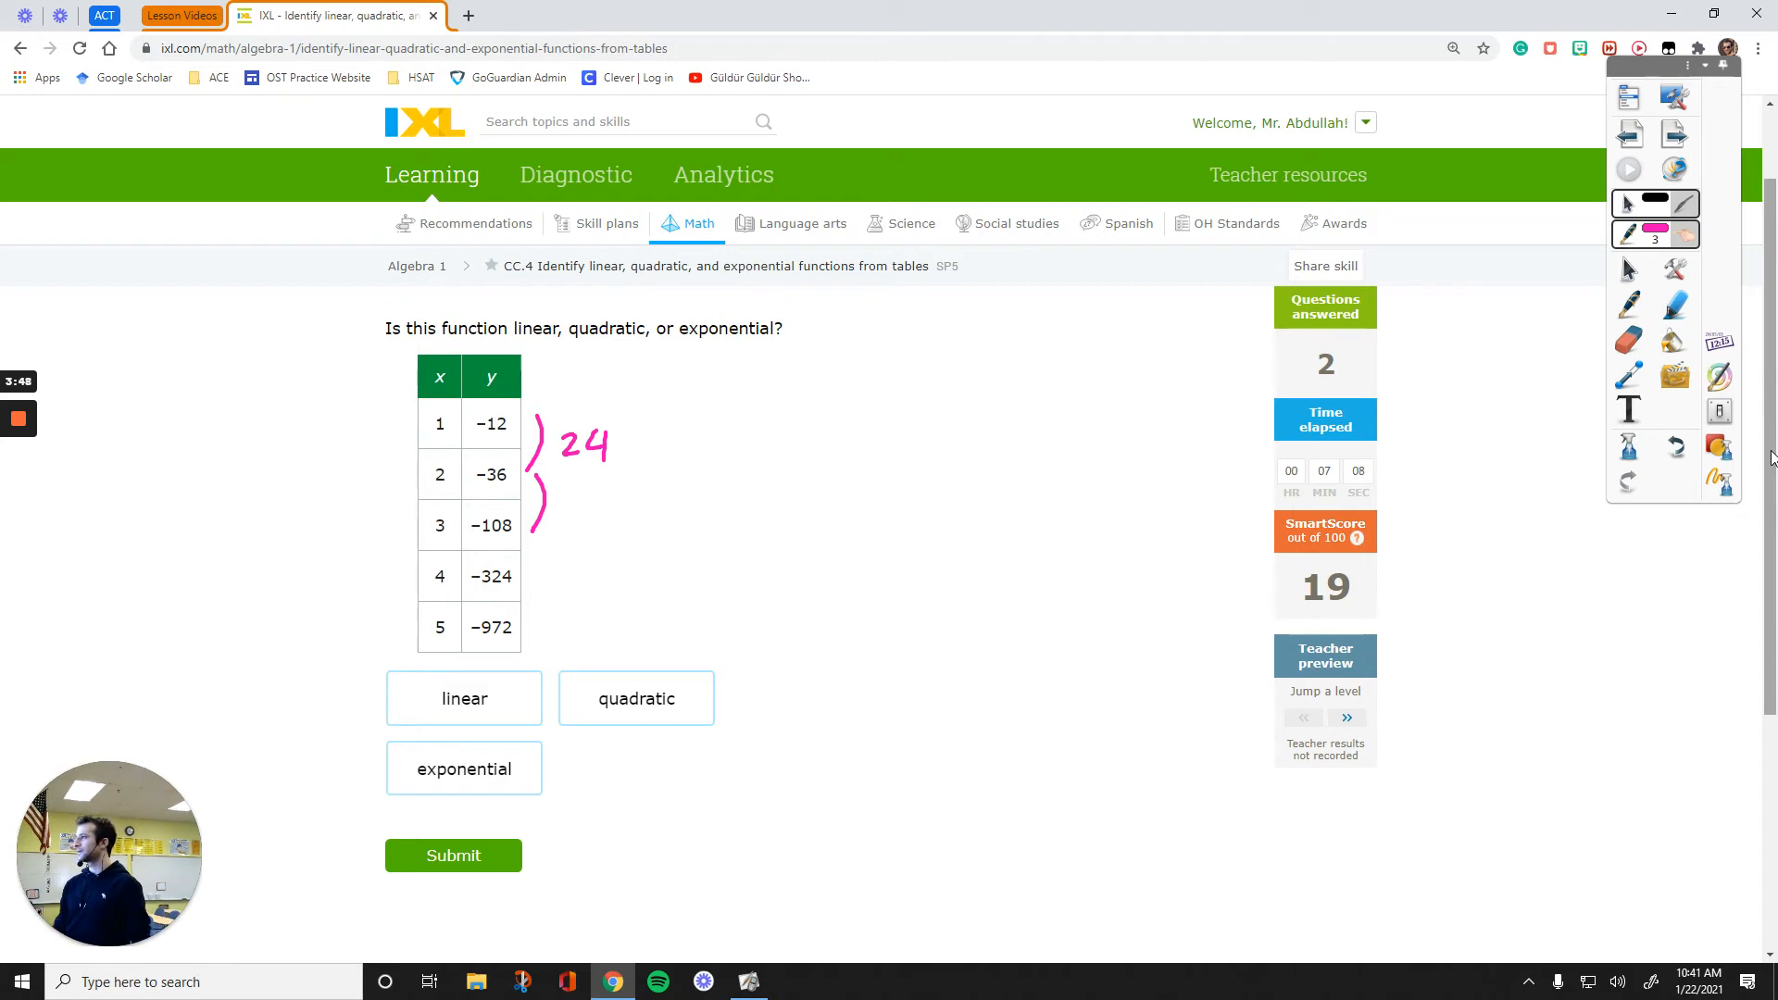
pyautogui.moveTo(590, 495)
pyautogui.mouseDown()
pyautogui.moveTo(608, 509)
pyautogui.moveTo(539, 582)
pyautogui.mouseUp()
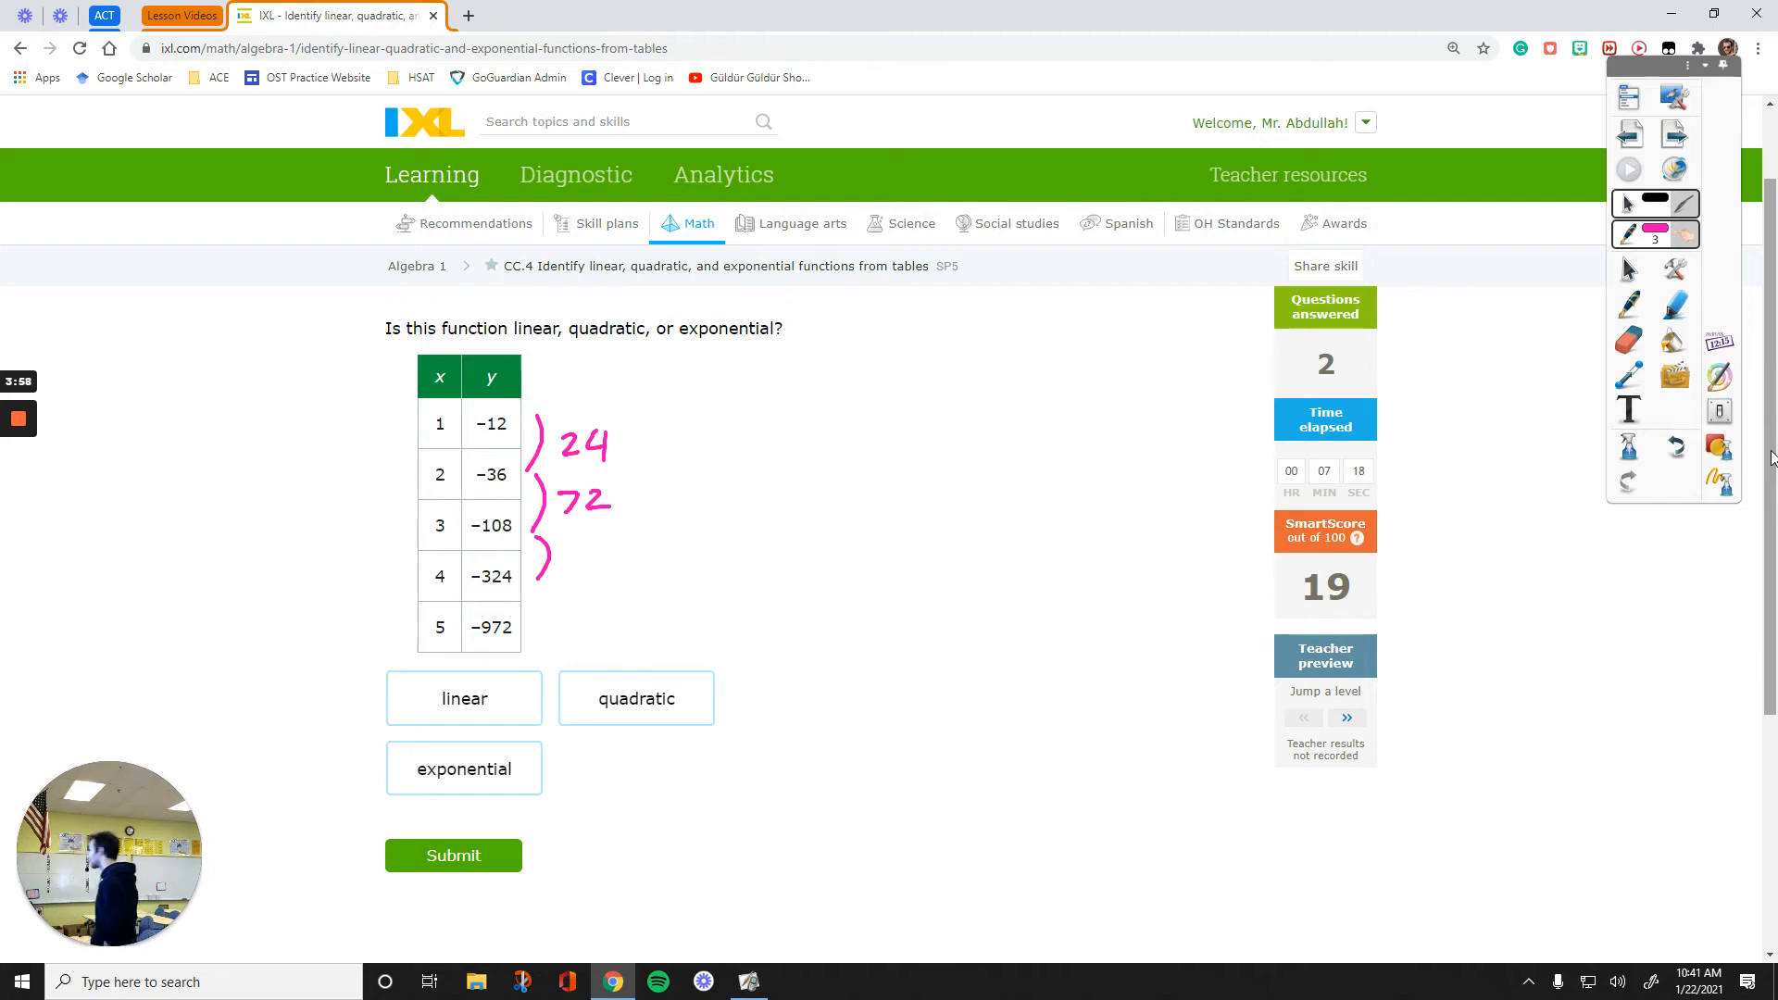
pyautogui.click(466, 16)
pyautogui.write('324-108')
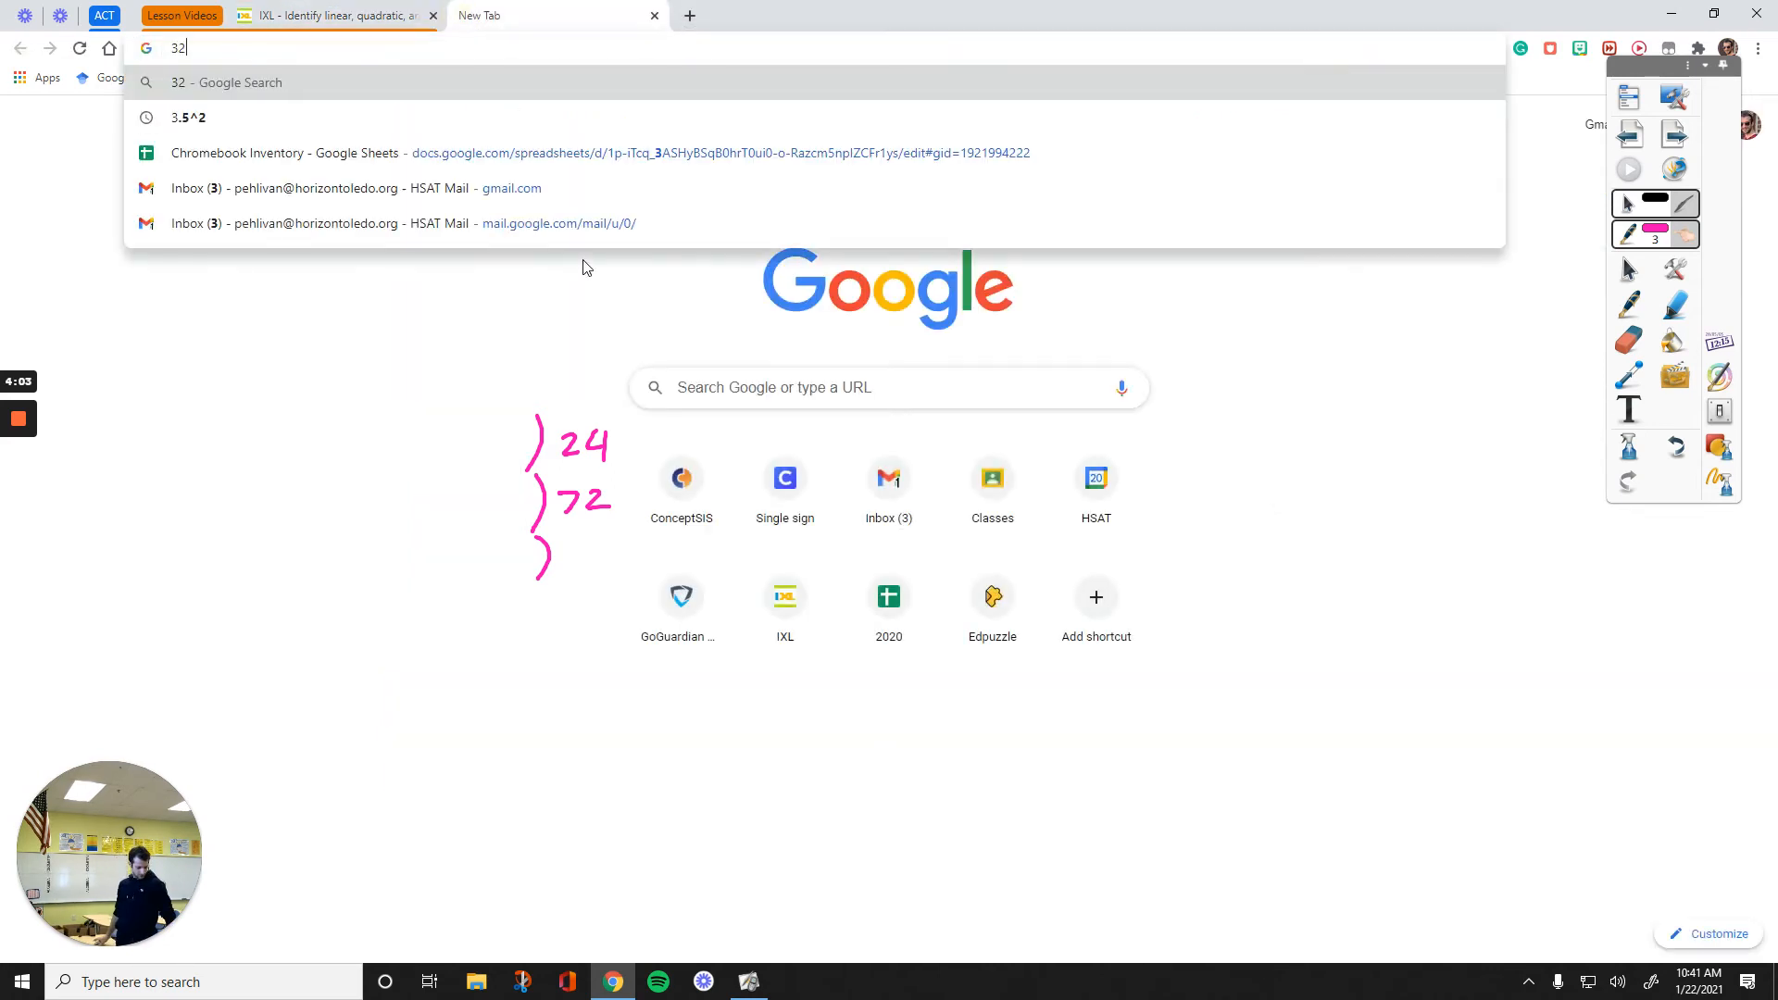
# Search 324−108 on Google and return to the IXL question to write the third difference 216.
pyautogui.press('Return')
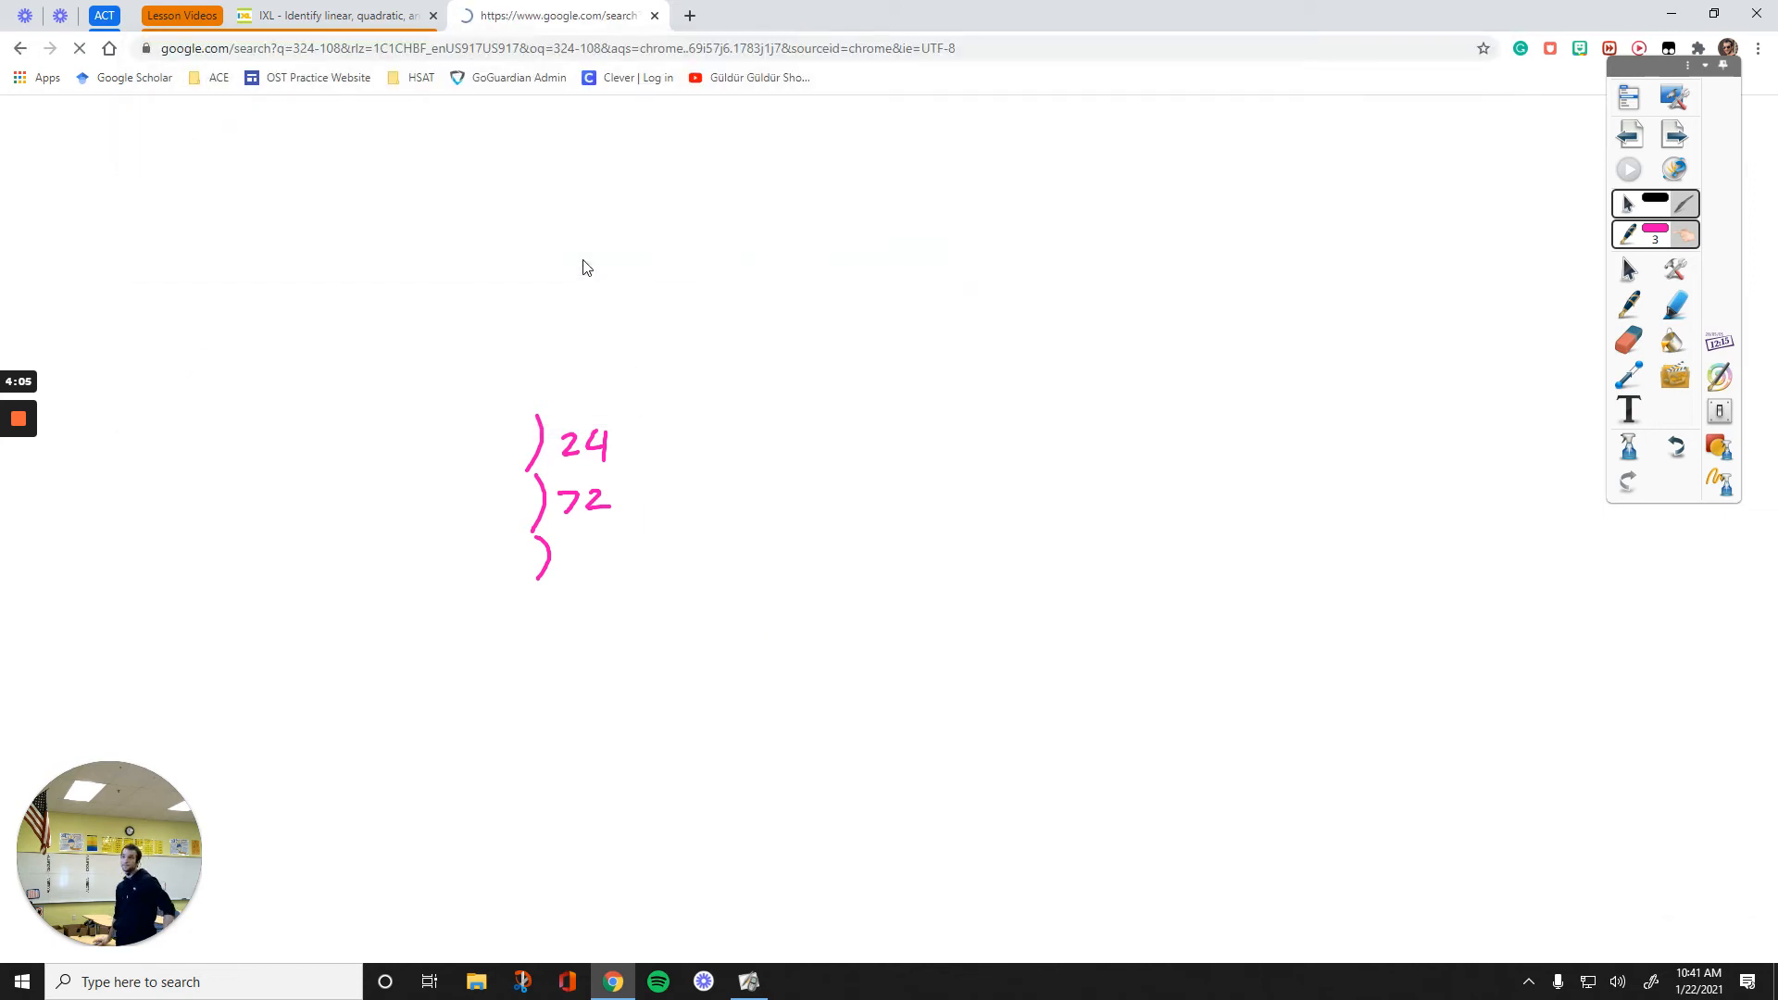
pyautogui.click(288, 13)
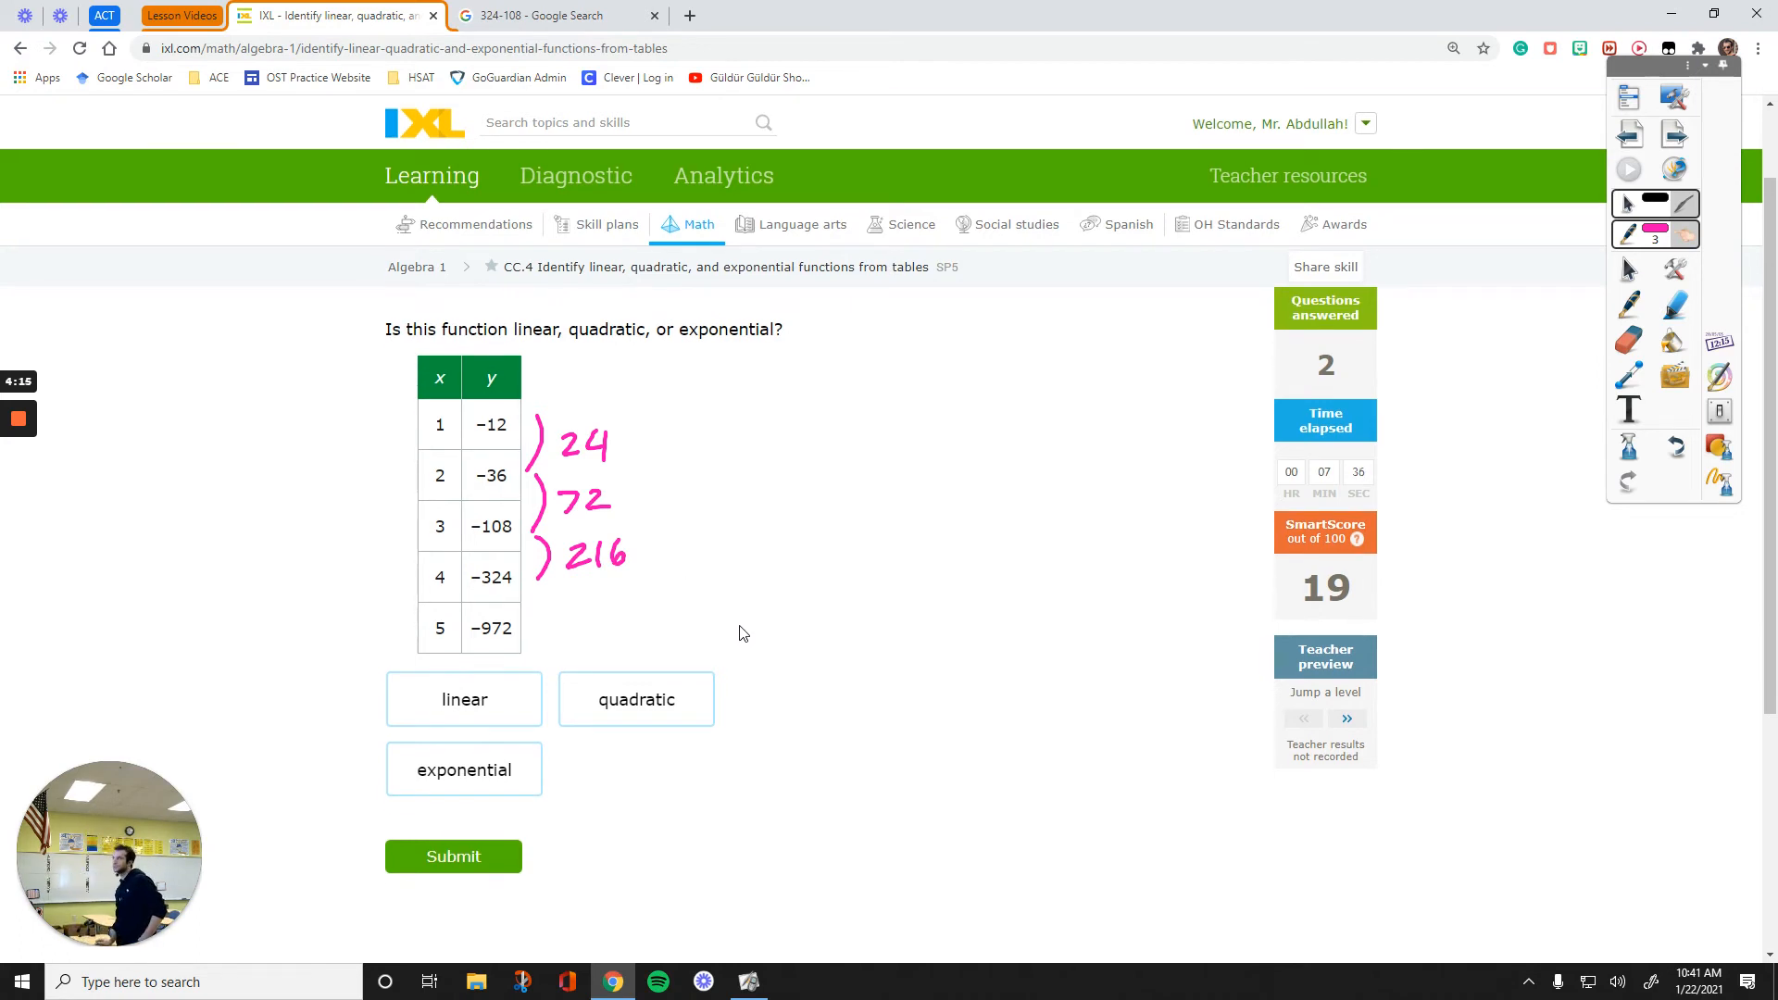
pyautogui.scroll(3, 739, 635)
pyautogui.scroll(-1, 1771, 386)
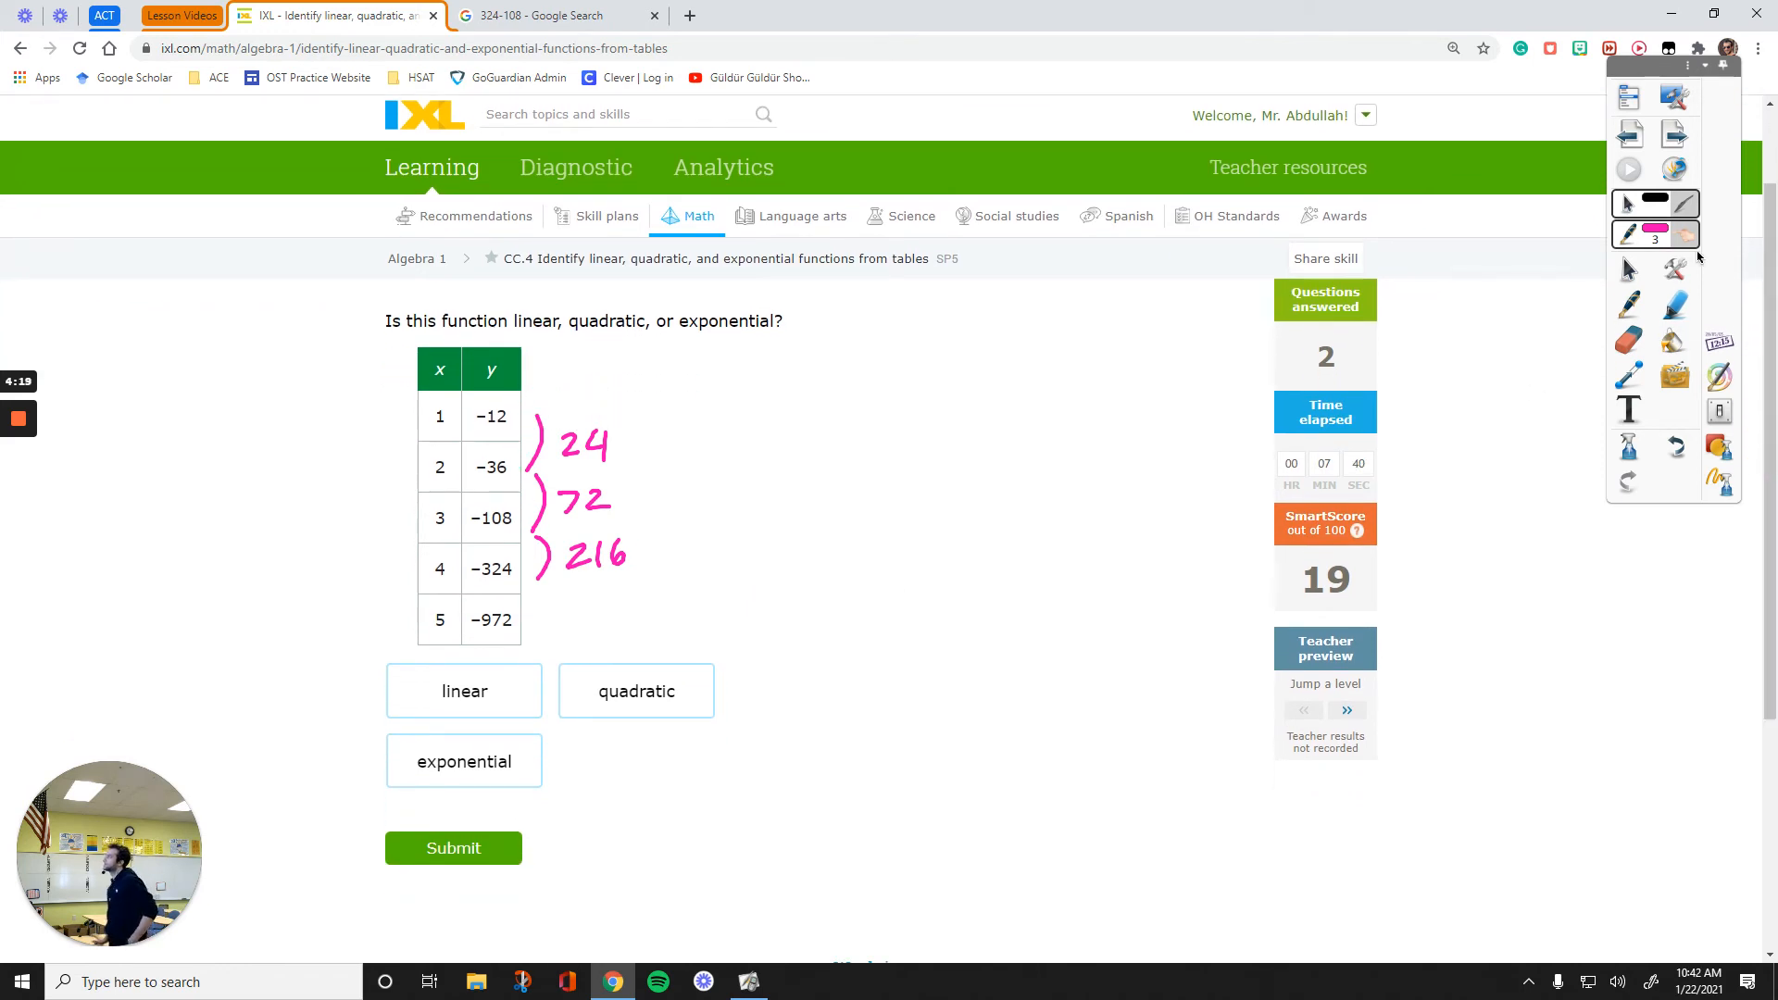
# Mark ×3 ratios in orange between the differences 24, 72 and 216.
pyautogui.click(1654, 234)
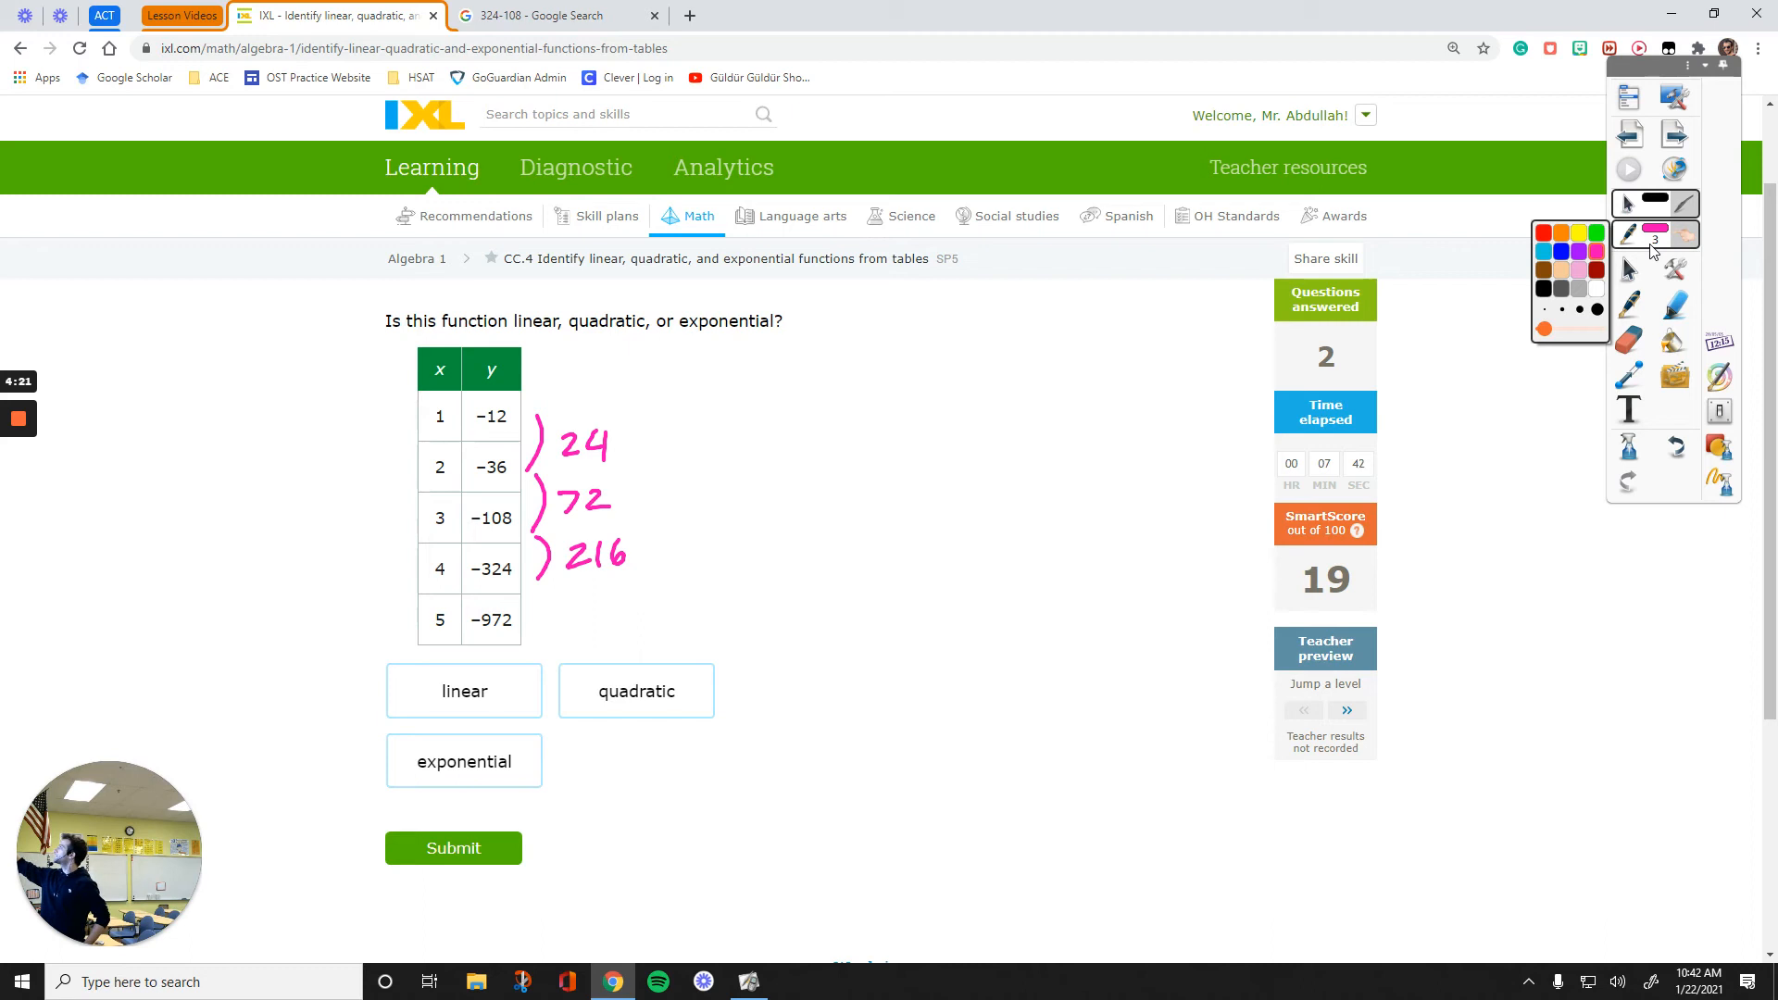
pyautogui.click(1560, 234)
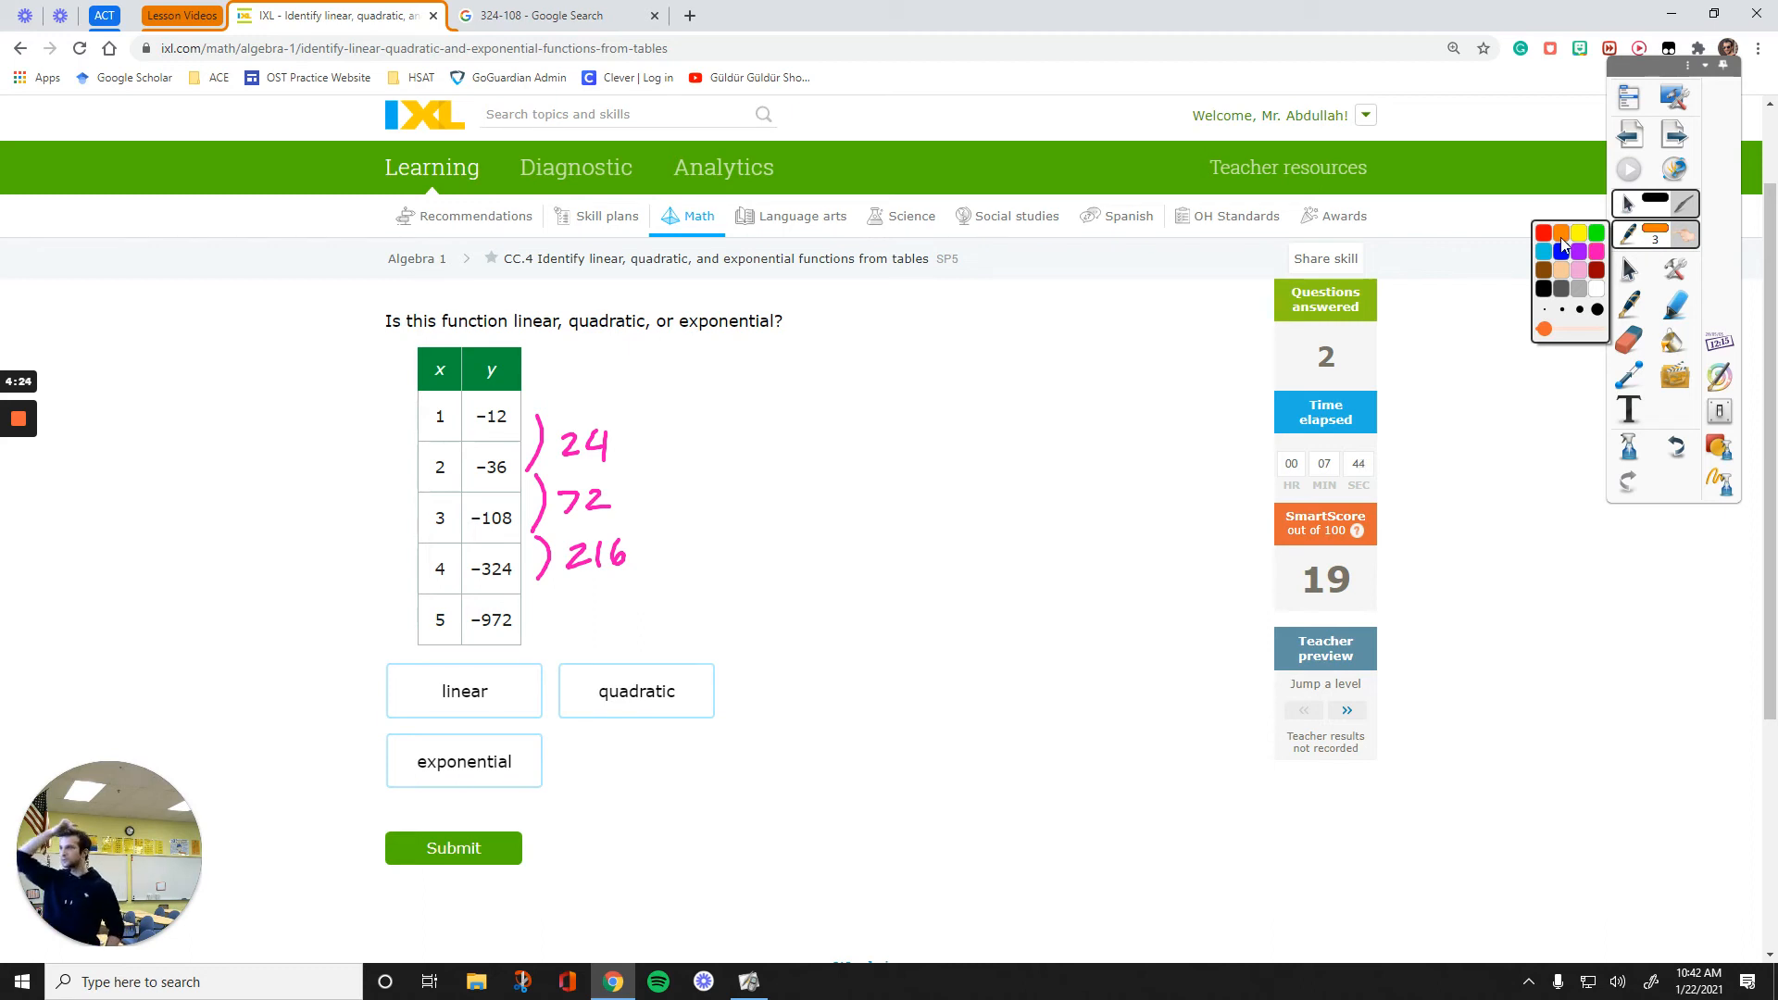
pyautogui.click(1561, 244)
pyautogui.moveTo(628, 448)
pyautogui.mouseDown()
pyautogui.moveTo(616, 500)
pyautogui.moveTo(680, 469)
pyautogui.moveTo(635, 546)
pyautogui.moveTo(684, 531)
pyautogui.moveTo(633, 616)
pyautogui.moveTo(673, 599)
pyautogui.mouseUp()
pyautogui.moveTo(674, 579)
pyautogui.mouseDown()
pyautogui.moveTo(659, 598)
pyautogui.moveTo(684, 597)
pyautogui.mouseUp()
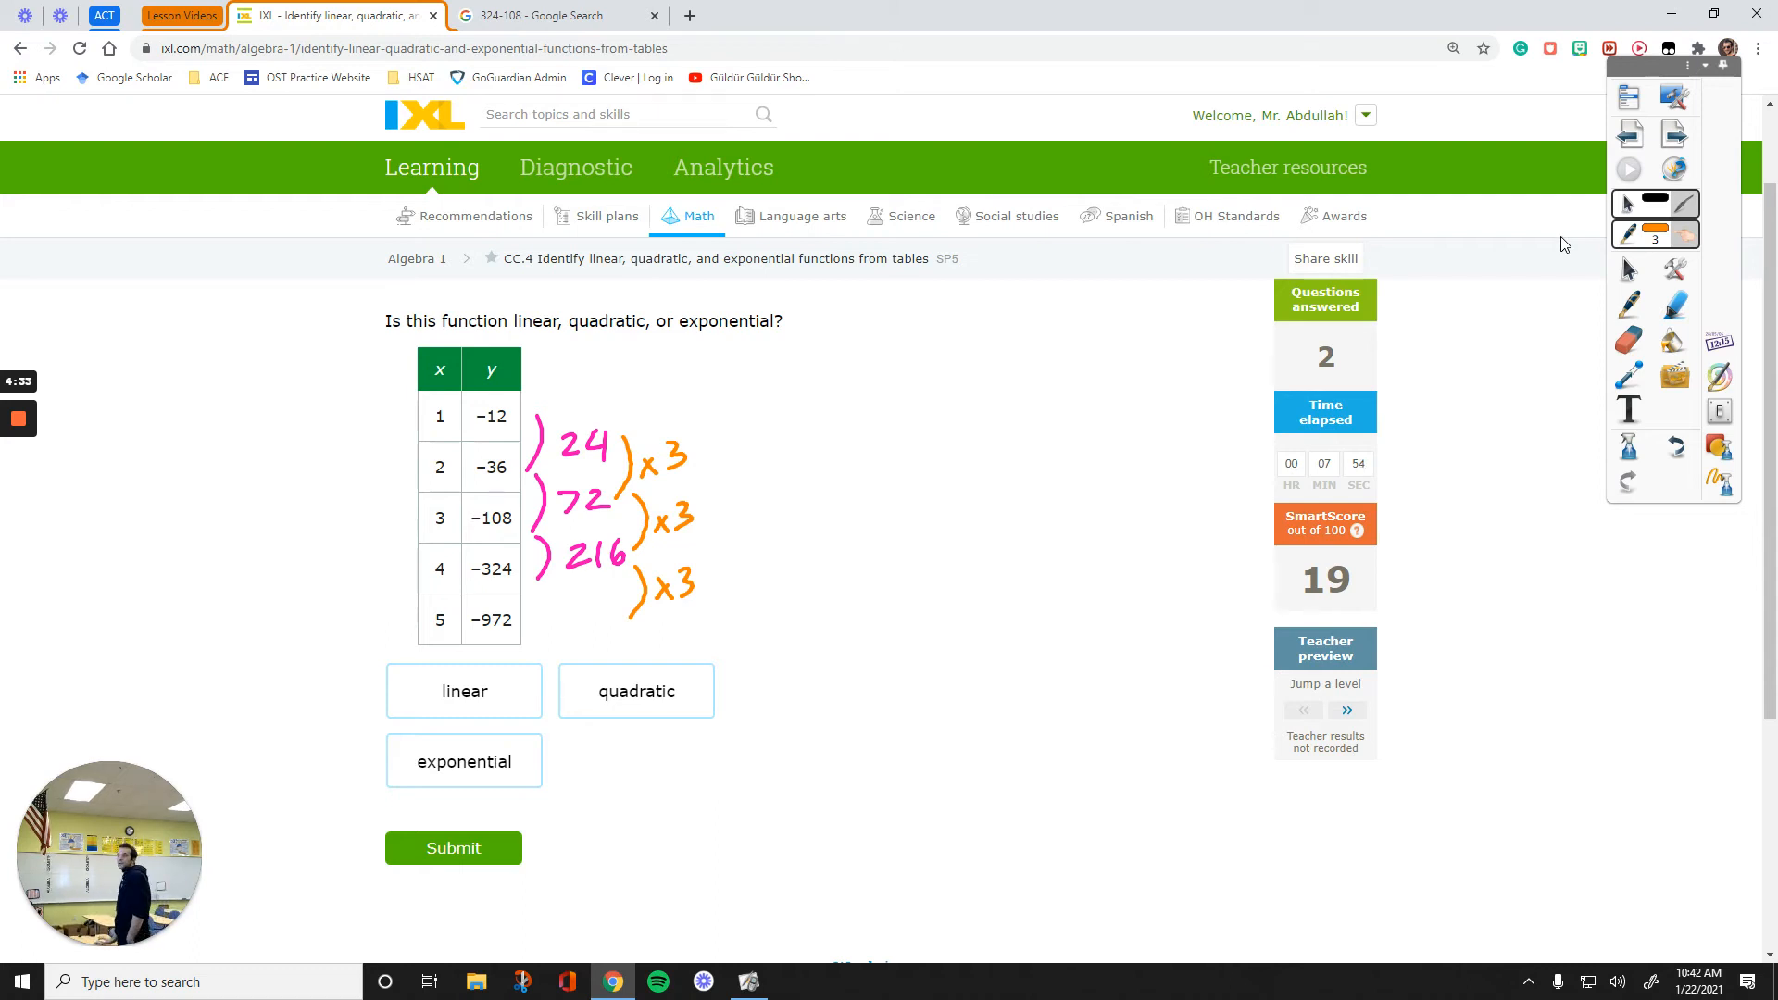
# Answer exponential, submit it, and clear the notes for the next table.
pyautogui.click(464, 761)
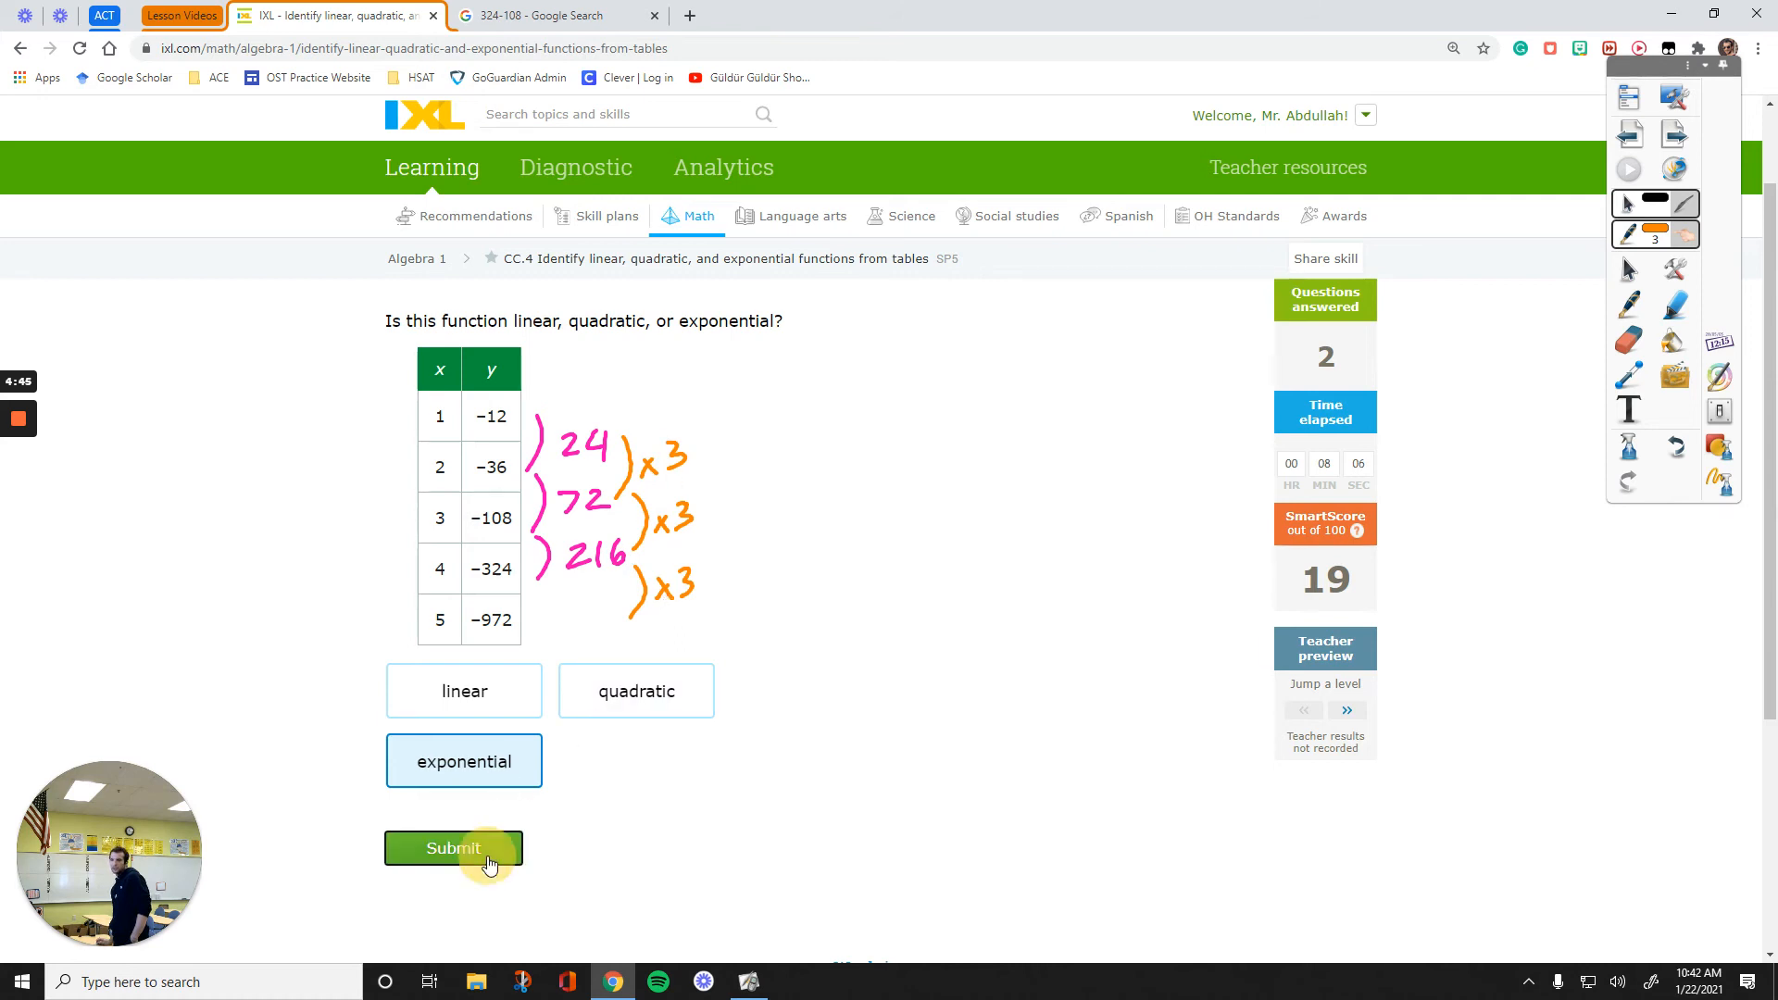
pyautogui.click(453, 847)
pyautogui.click(1719, 482)
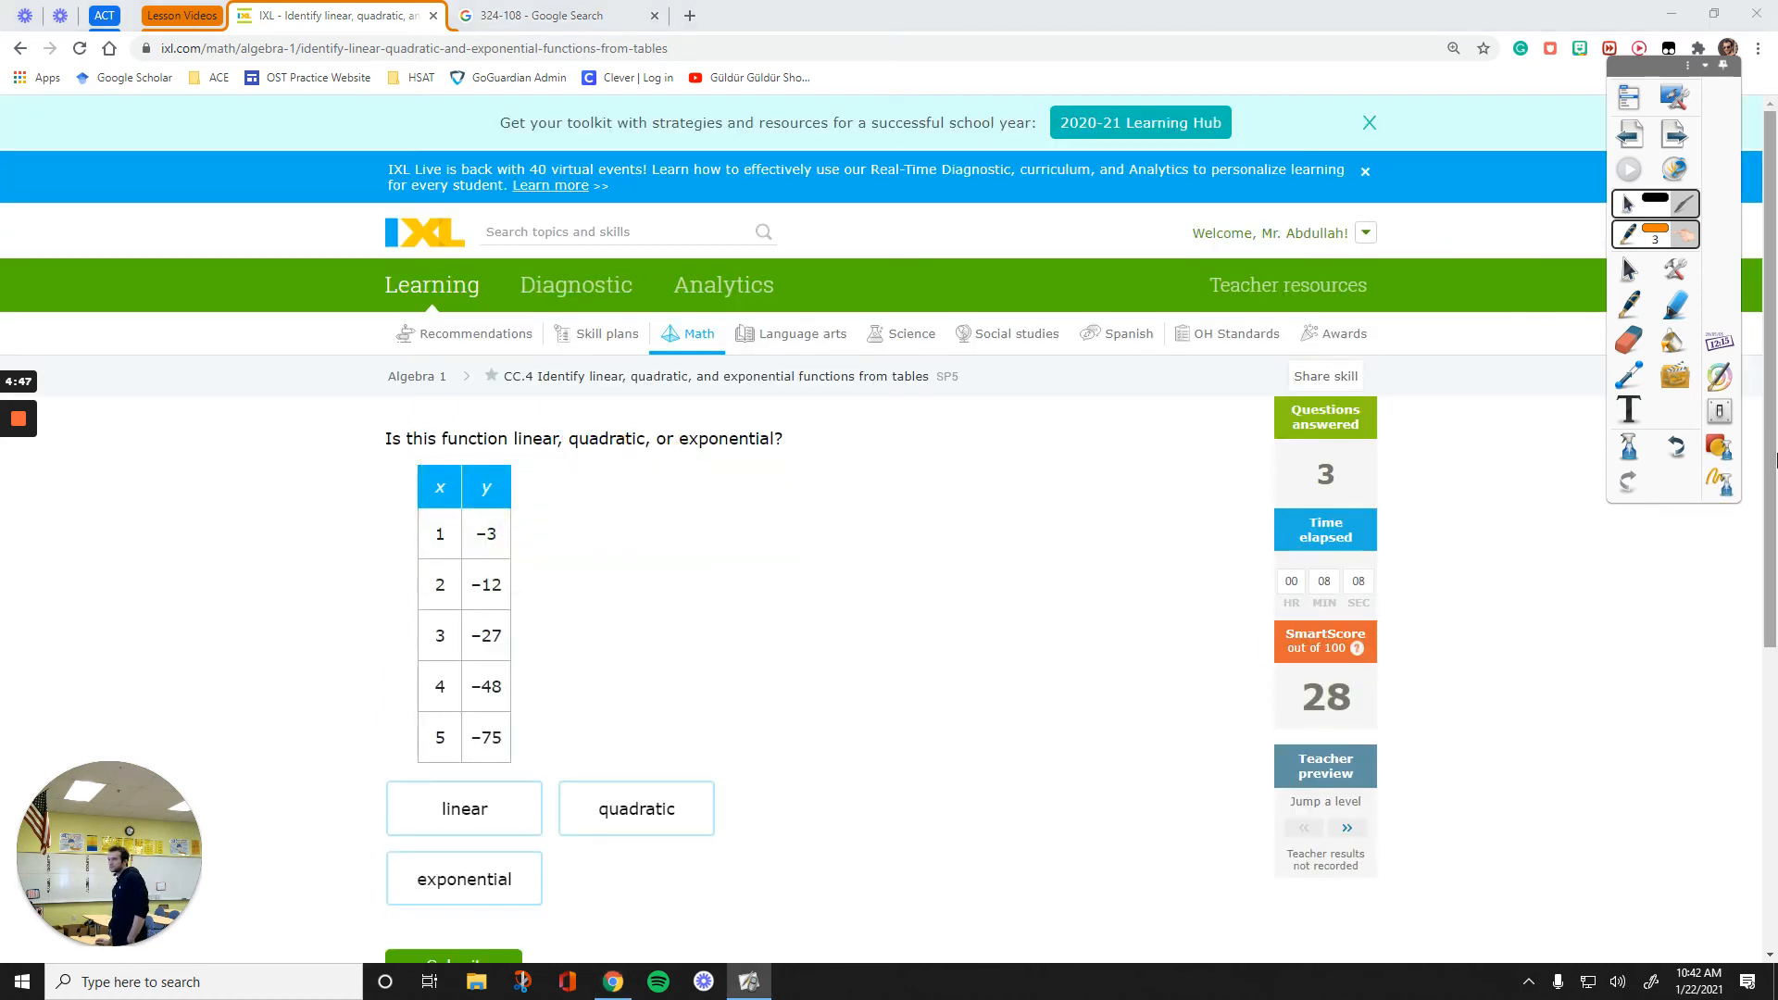
pyautogui.scroll(-1, 1749, 562)
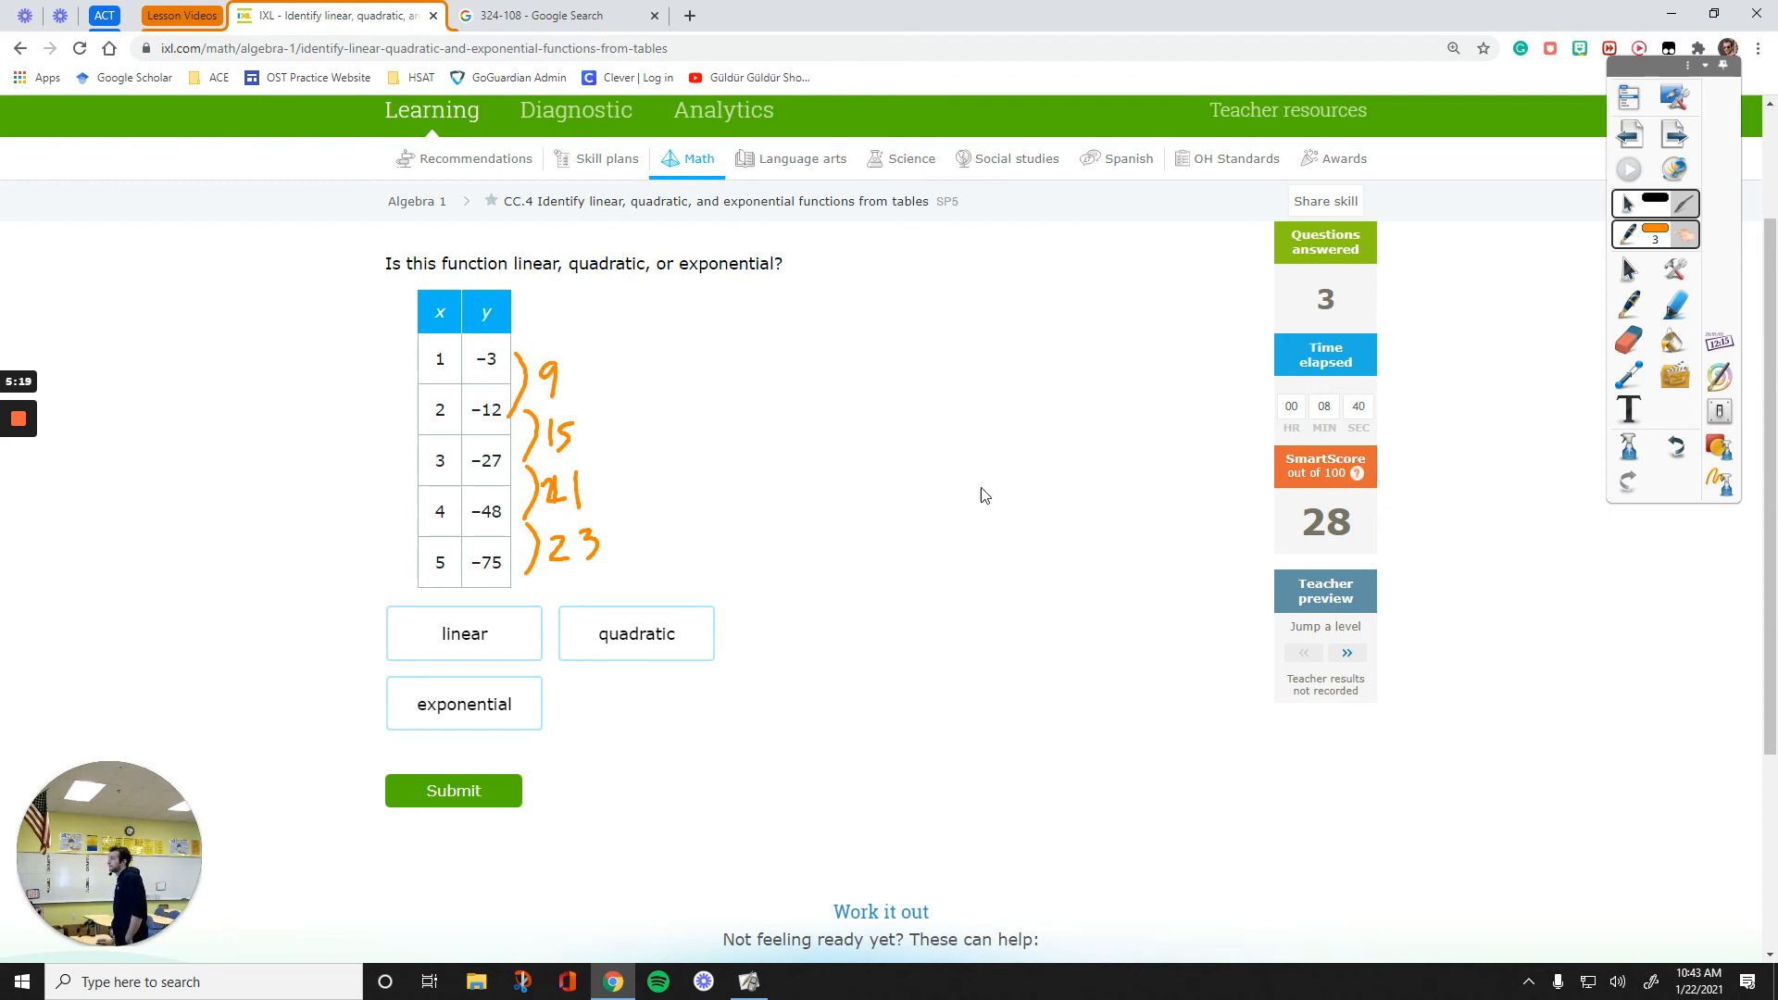
# Fix an orange first-difference stroke, then write green second differences of 6 between 9, 15, 21, 27.
pyautogui.click(1697, 452)
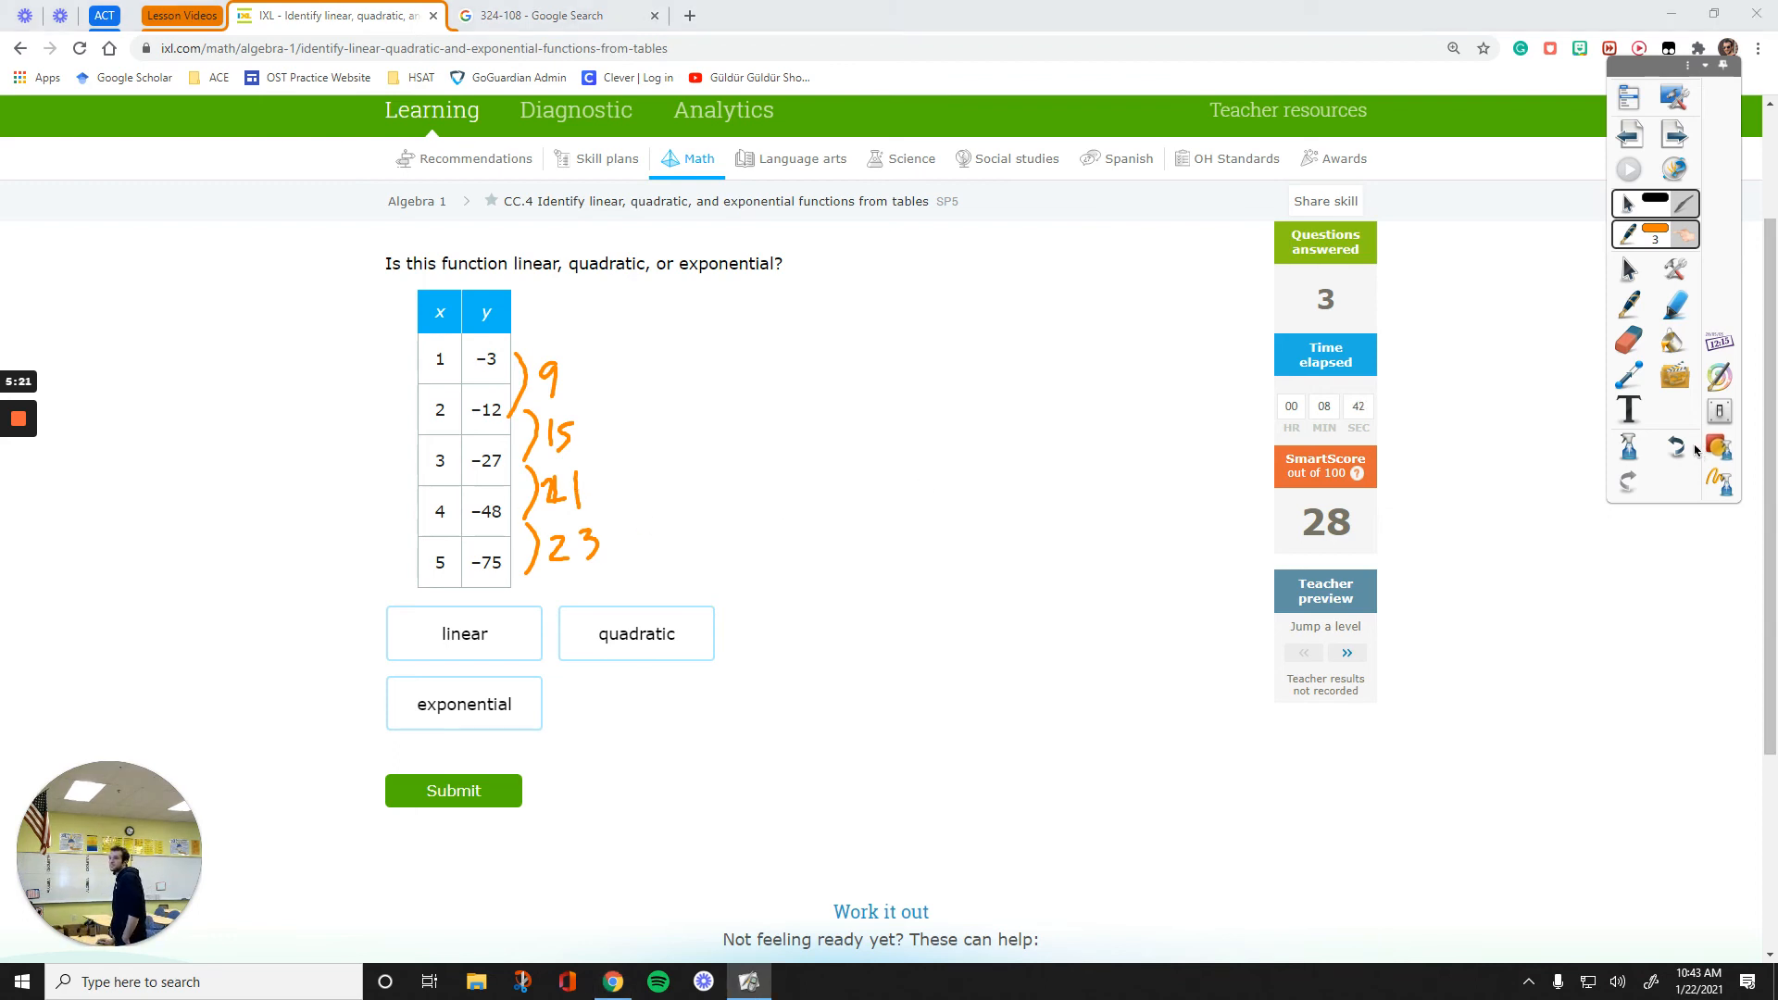
pyautogui.click(1676, 447)
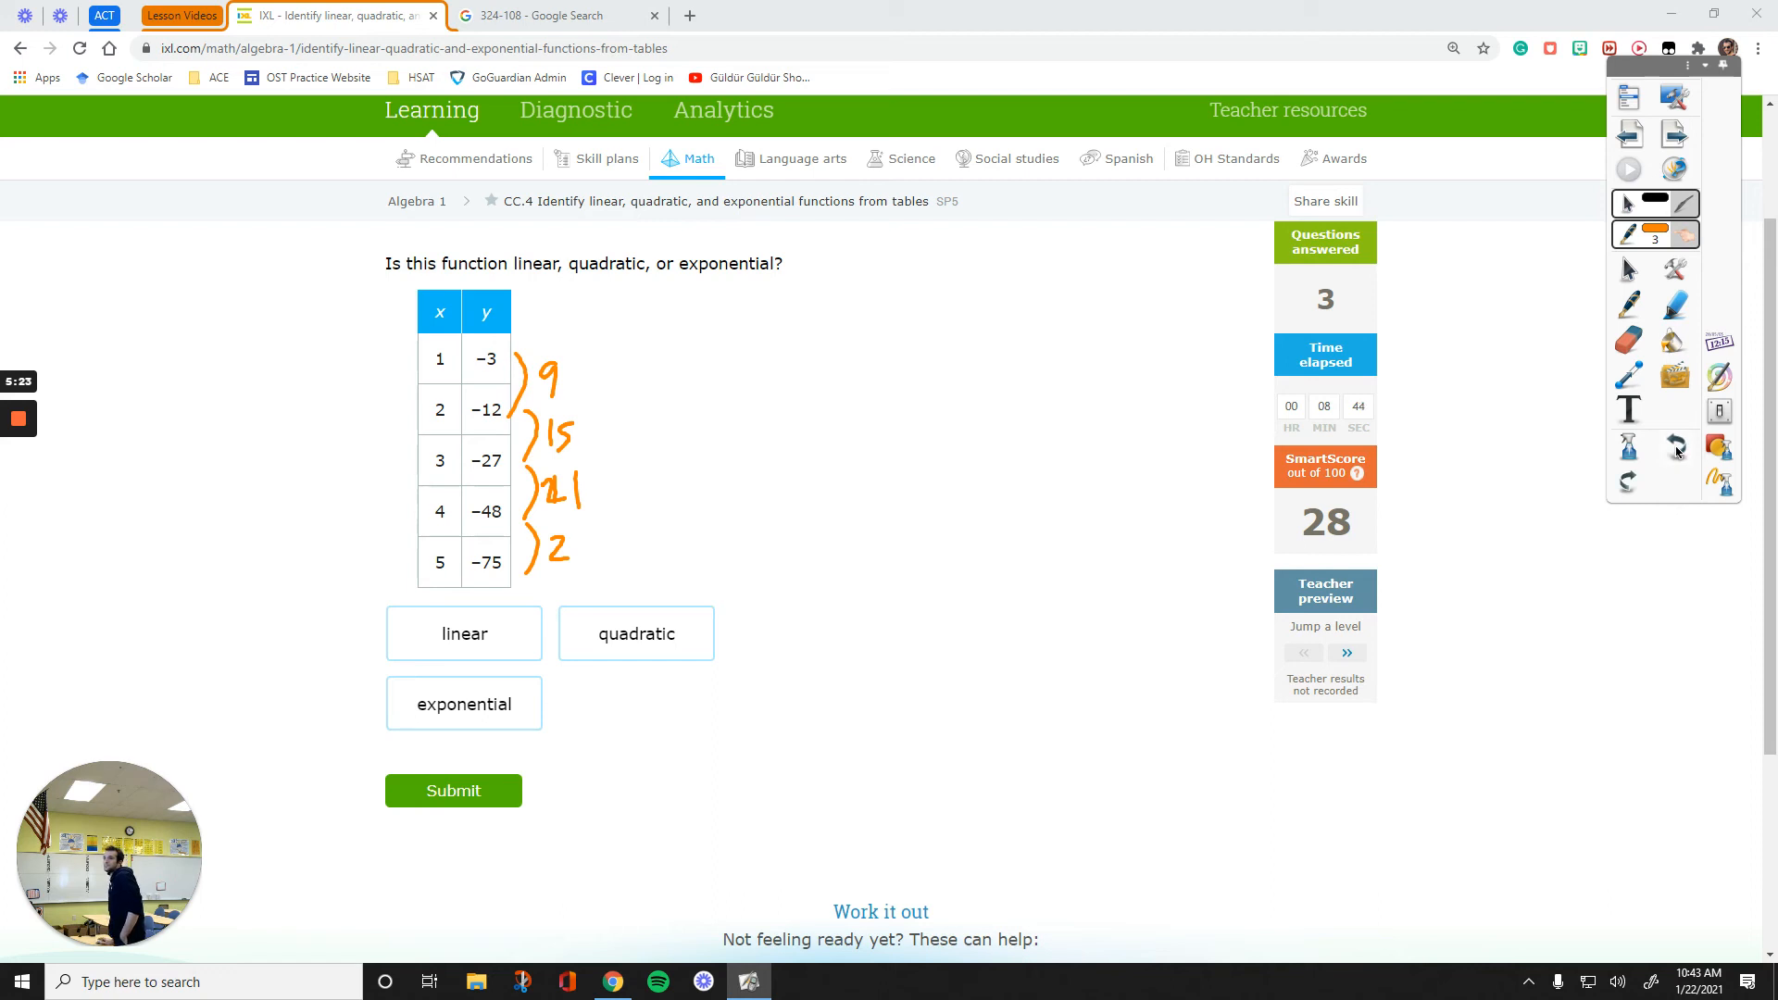
pyautogui.click(1677, 448)
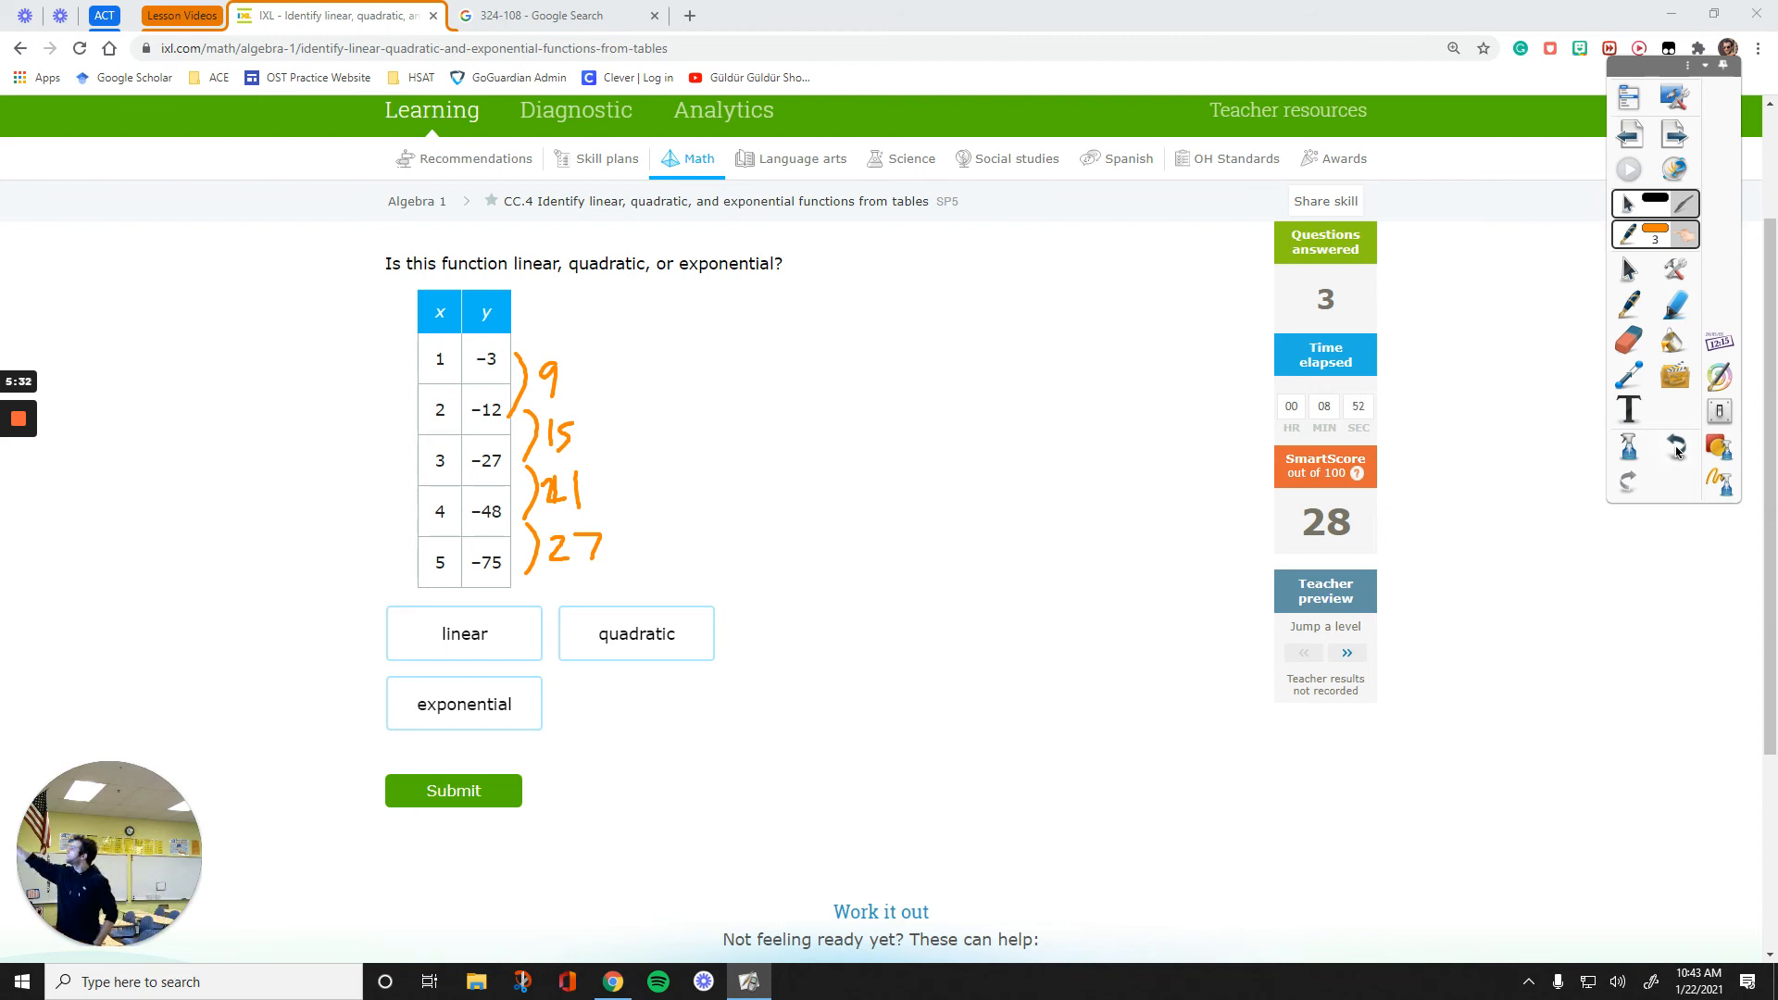
pyautogui.click(1667, 242)
pyautogui.click(1597, 245)
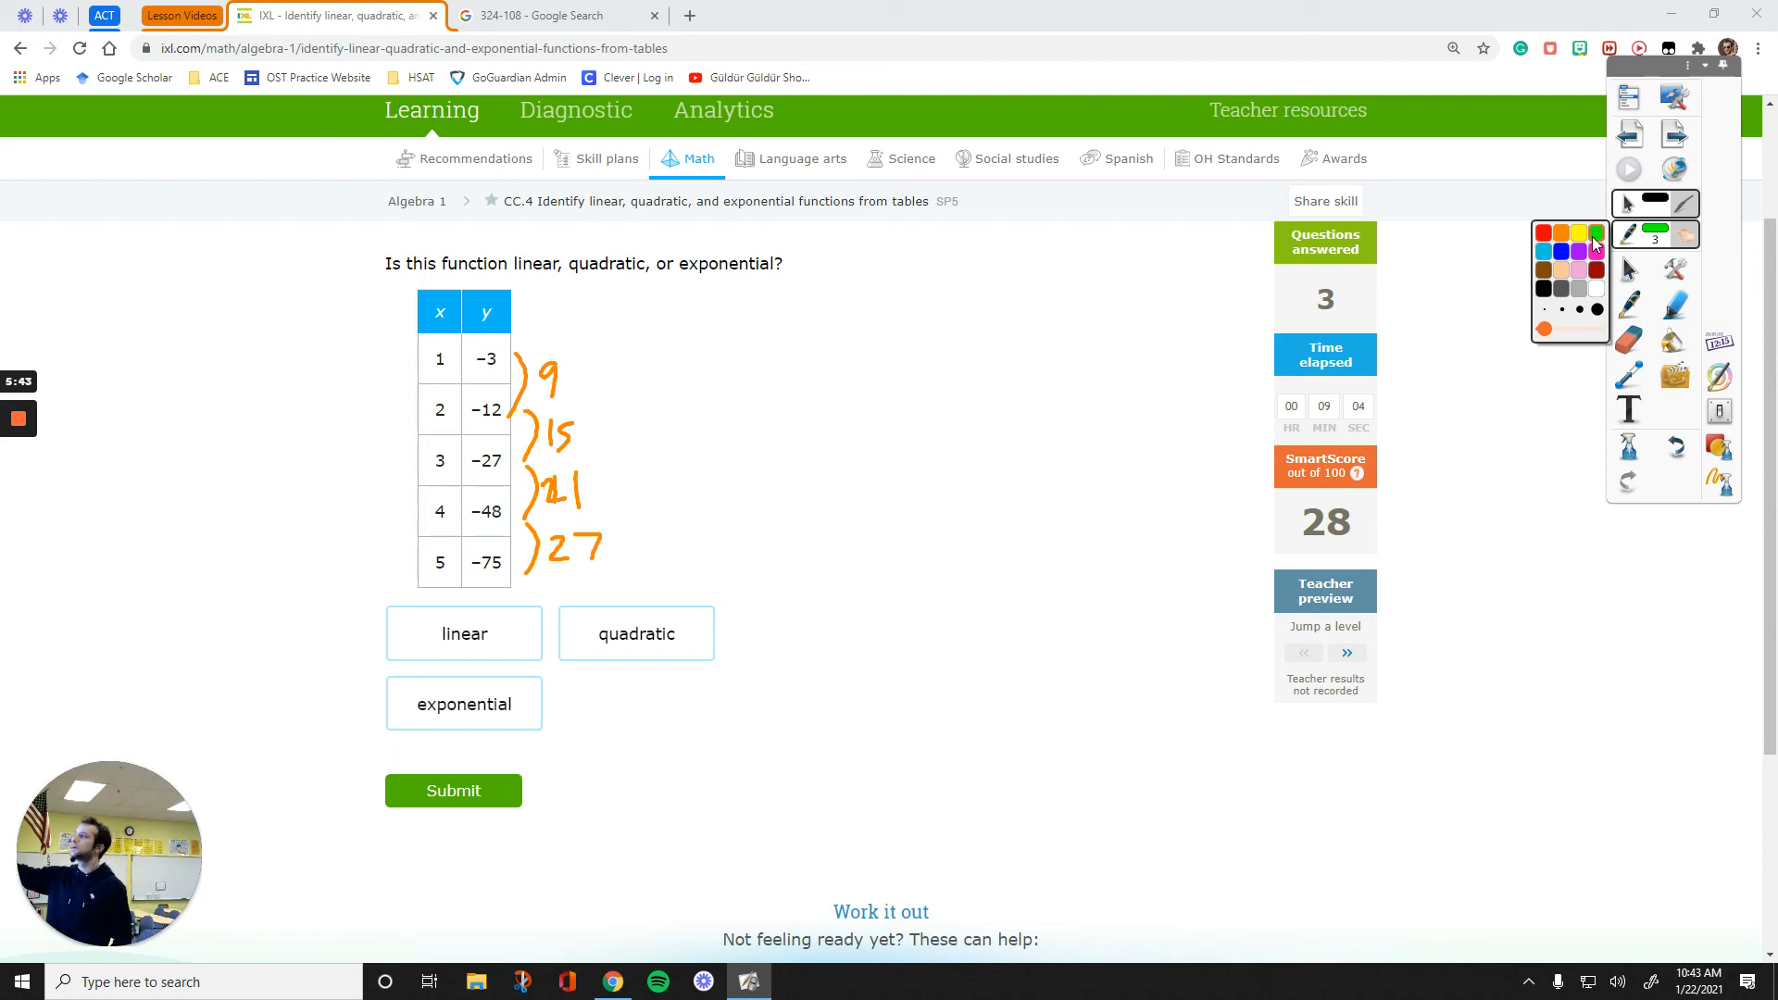
pyautogui.click(1593, 245)
pyautogui.moveTo(581, 367); pyautogui.dragTo(595, 416)
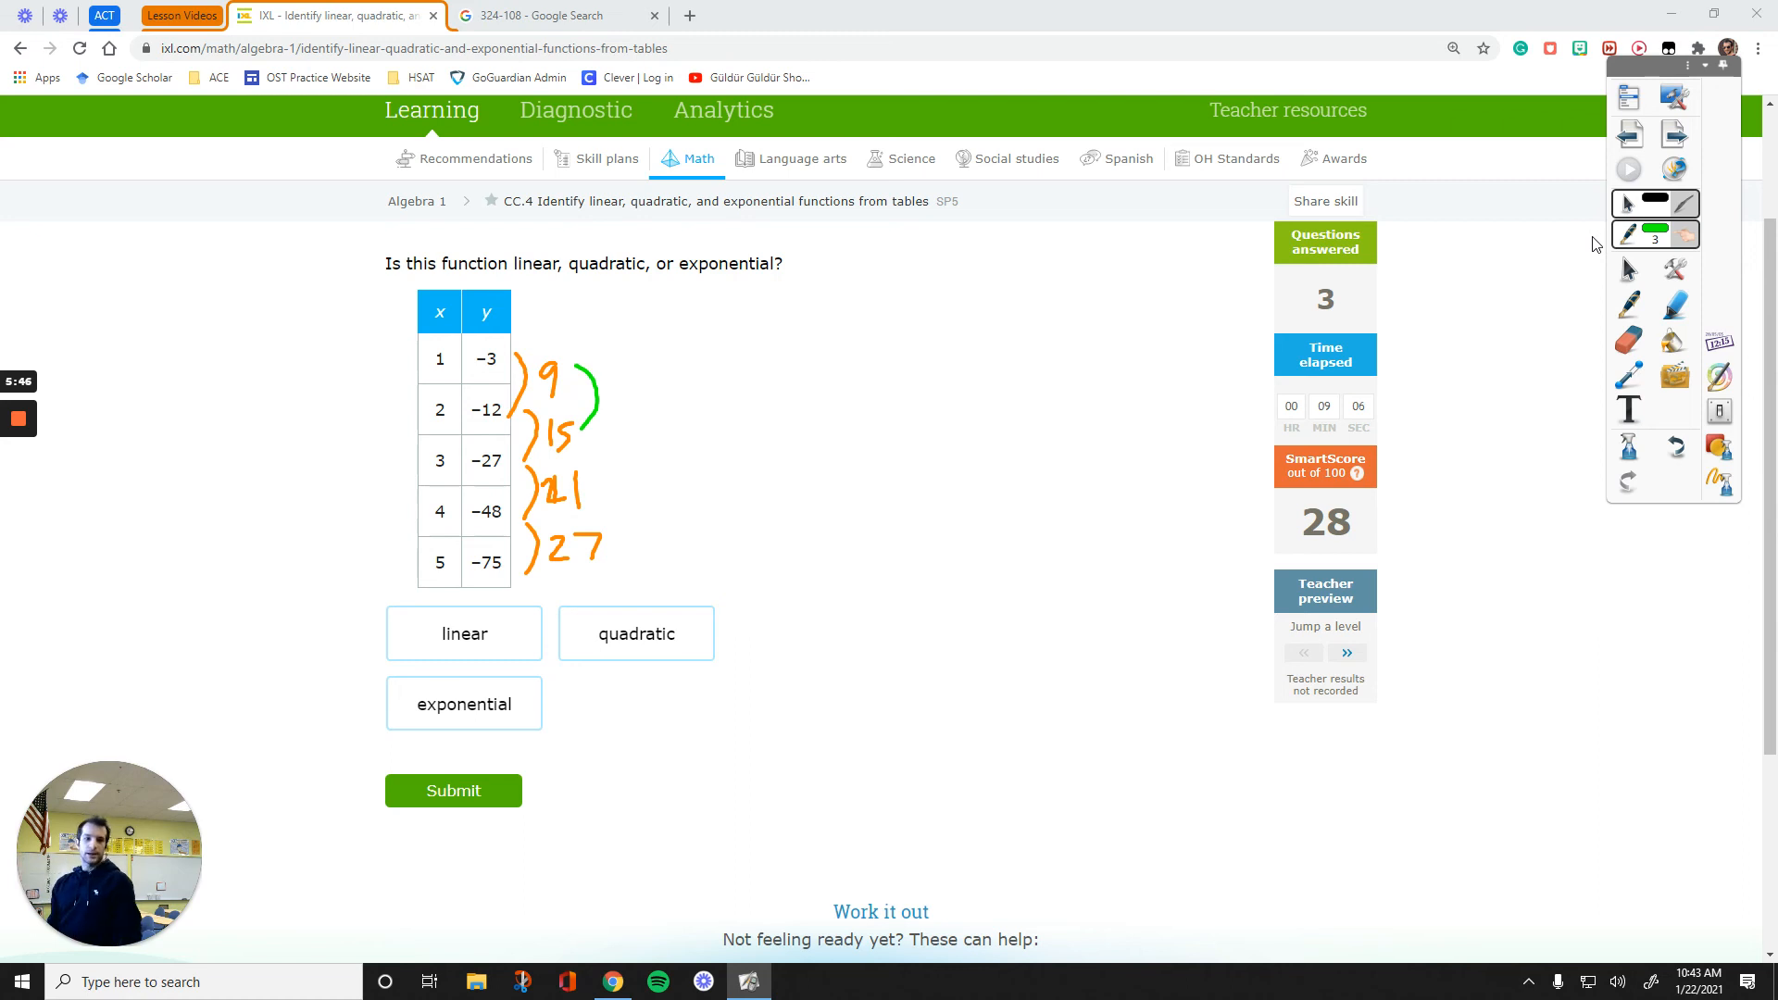
pyautogui.moveTo(626, 364)
pyautogui.mouseDown()
pyautogui.moveTo(640, 396)
pyautogui.moveTo(598, 481)
pyautogui.moveTo(640, 472)
pyautogui.moveTo(617, 549)
pyautogui.moveTo(655, 531)
pyautogui.mouseUp()
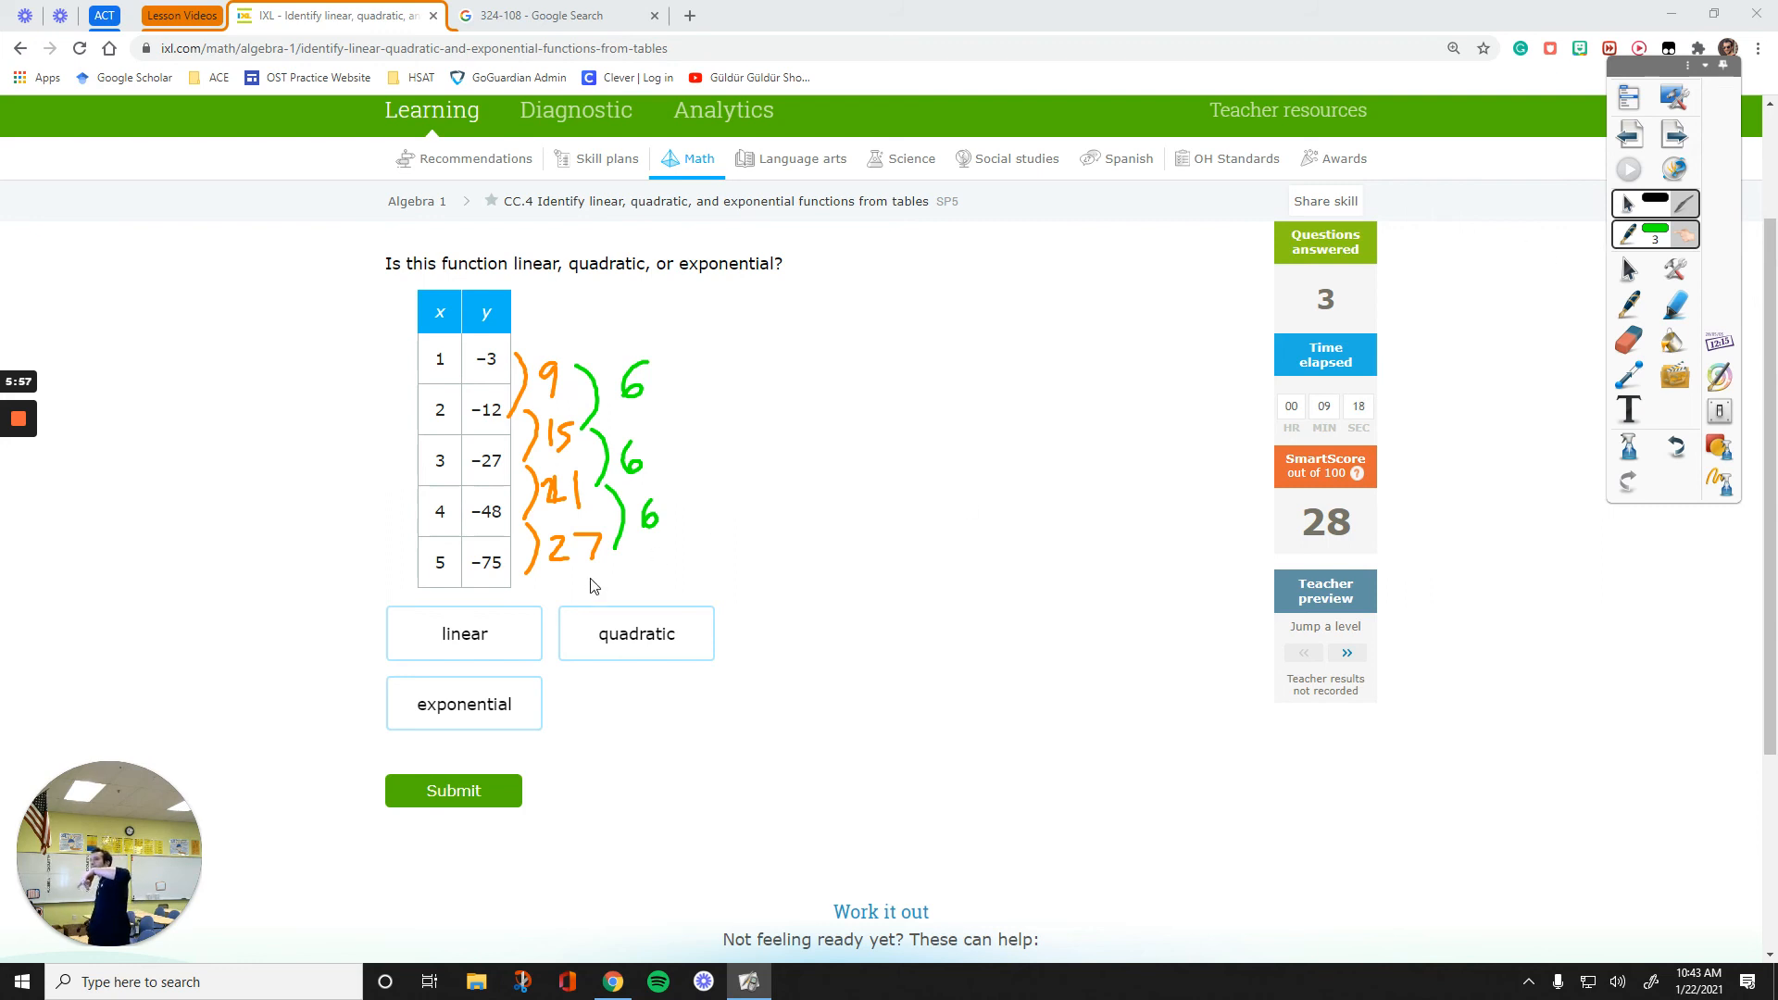
# Answer quadratic and submit it.
pyautogui.click(632, 646)
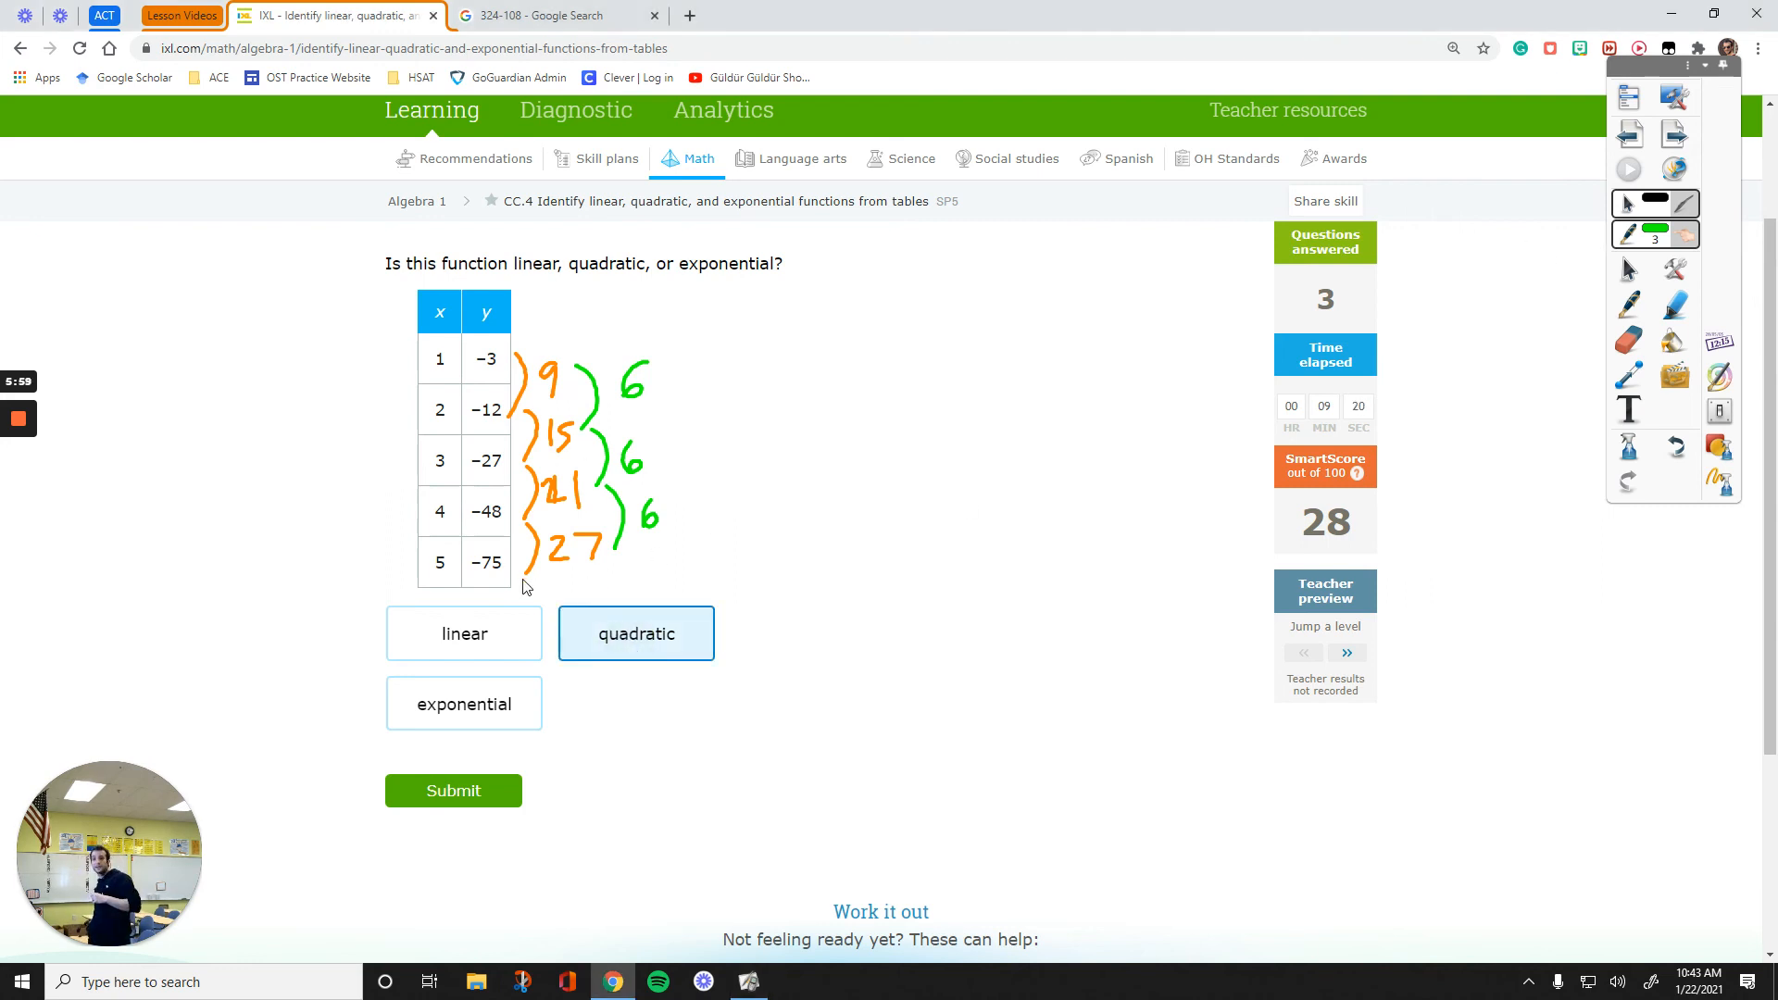
pyautogui.click(490, 793)
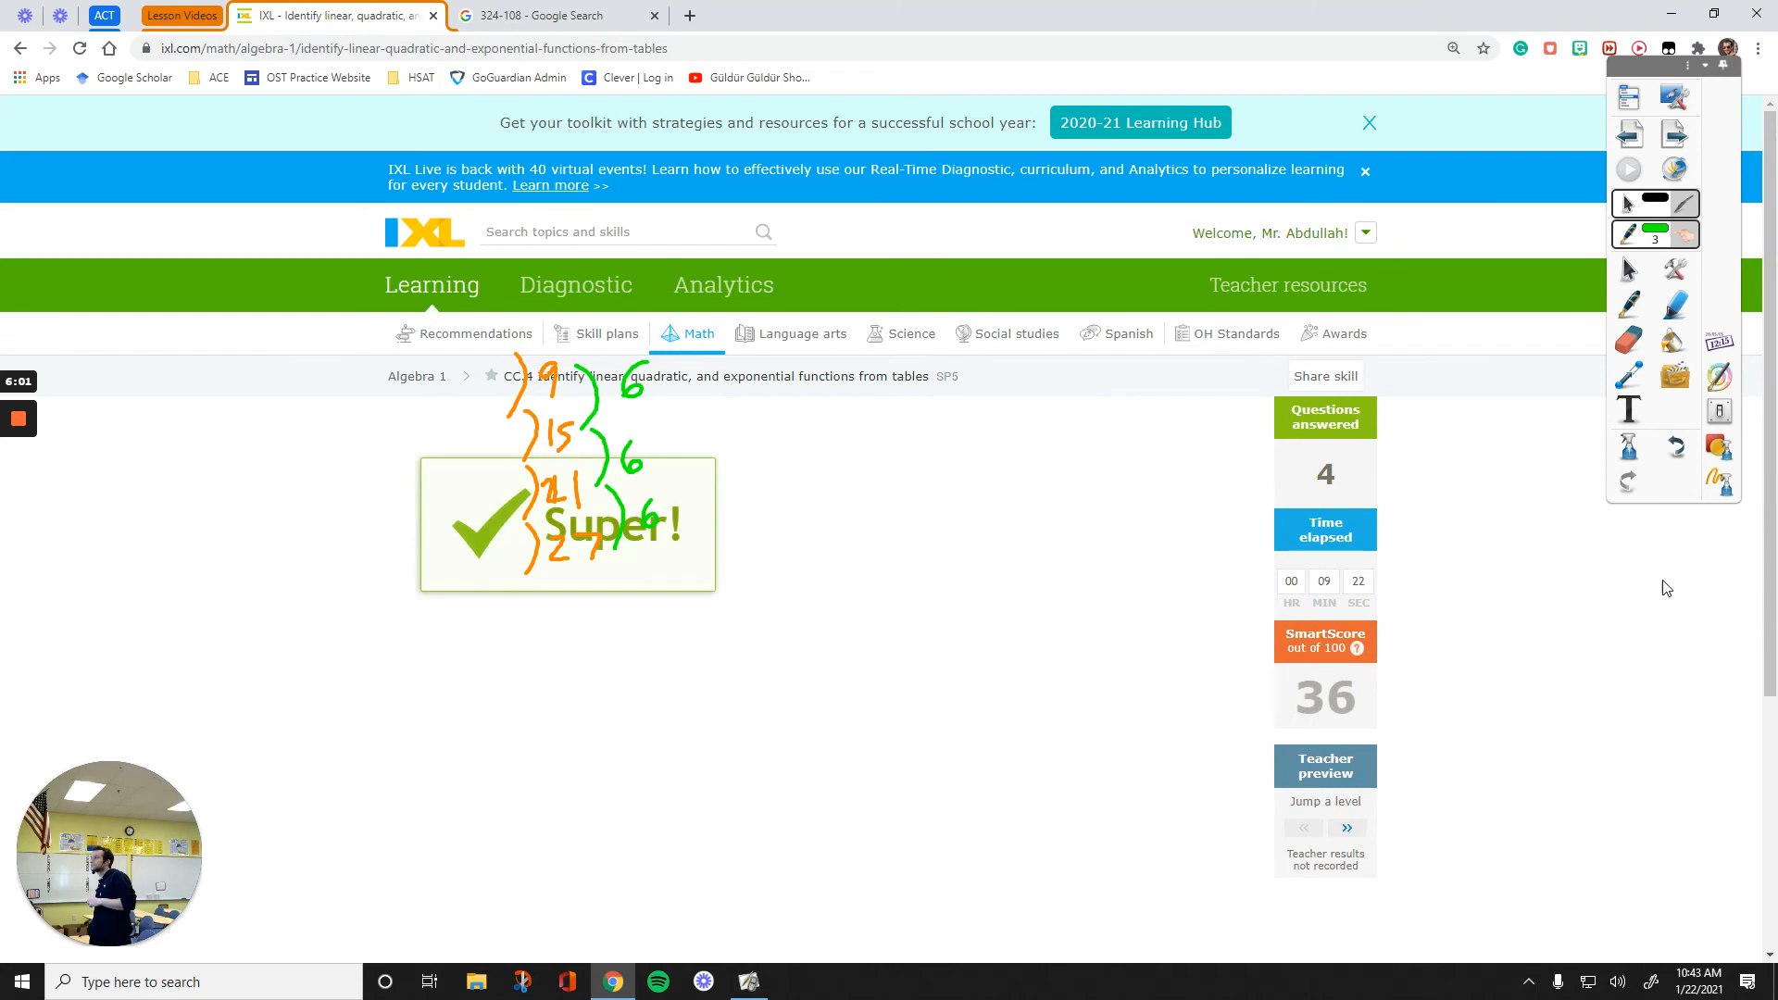
# Choose exponential and write green differences 1, 2, 4, 8 with ×2 ratios beside the doubling table.
pyautogui.click(1723, 482)
pyautogui.scroll(-3, 1744, 542)
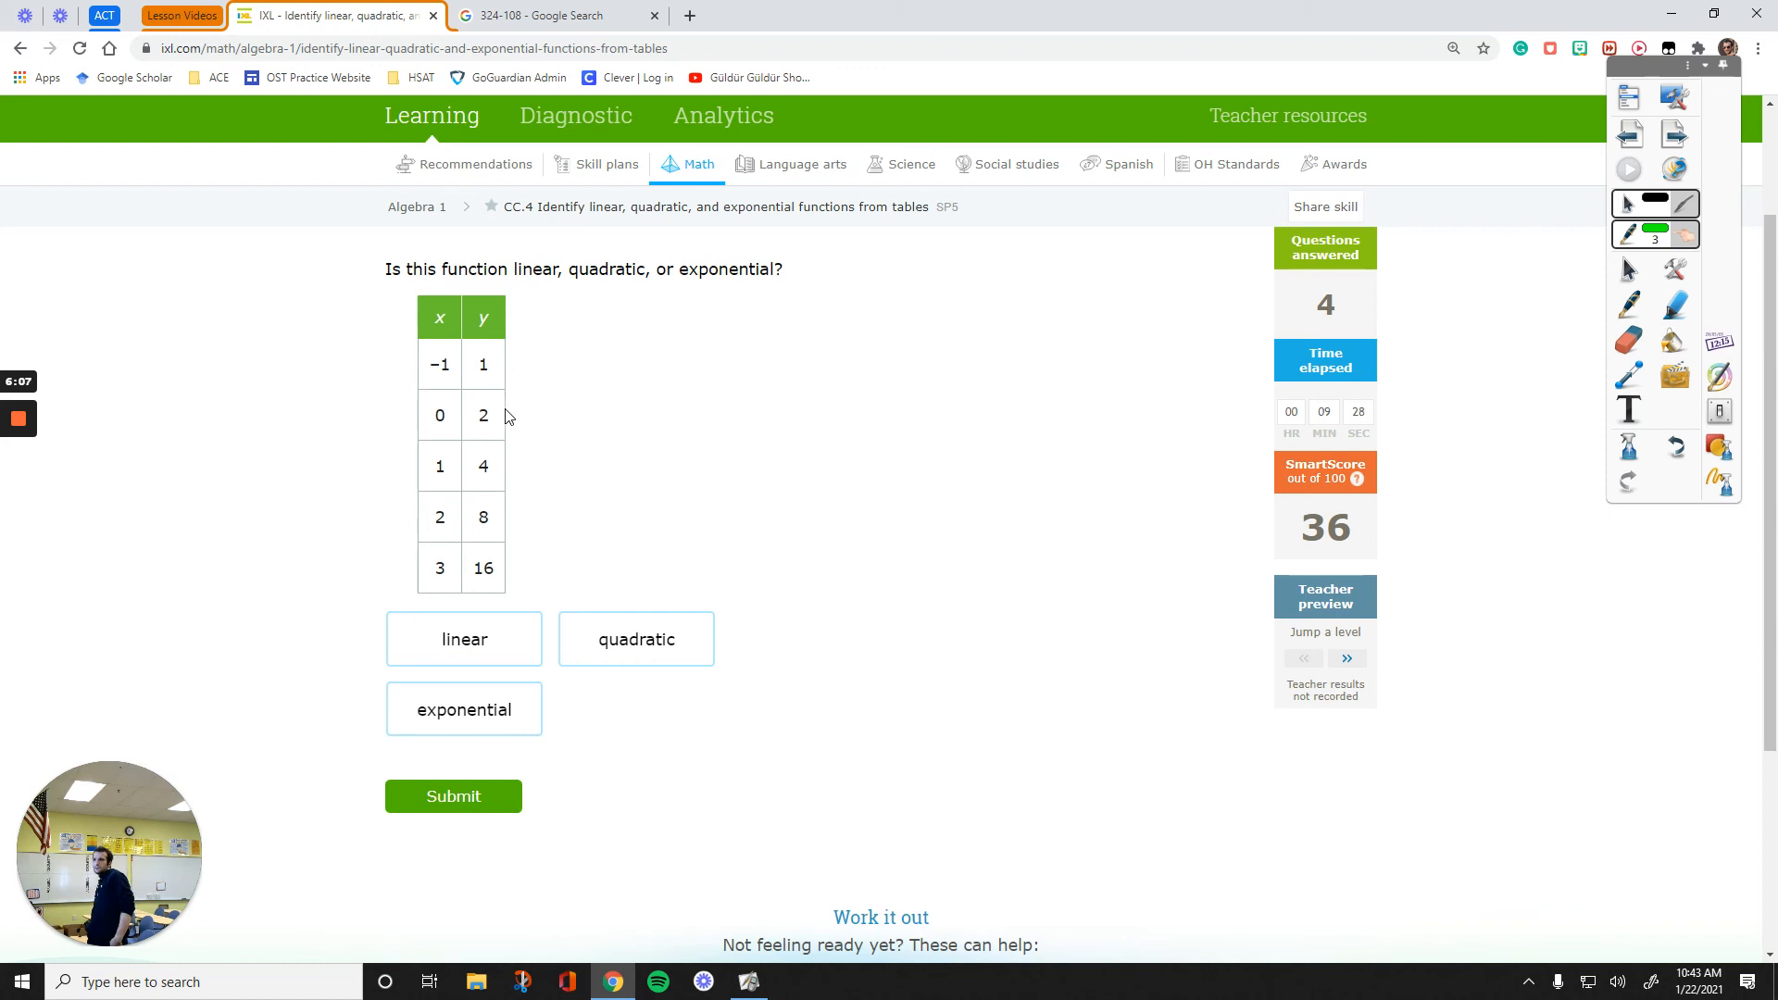
pyautogui.click(465, 709)
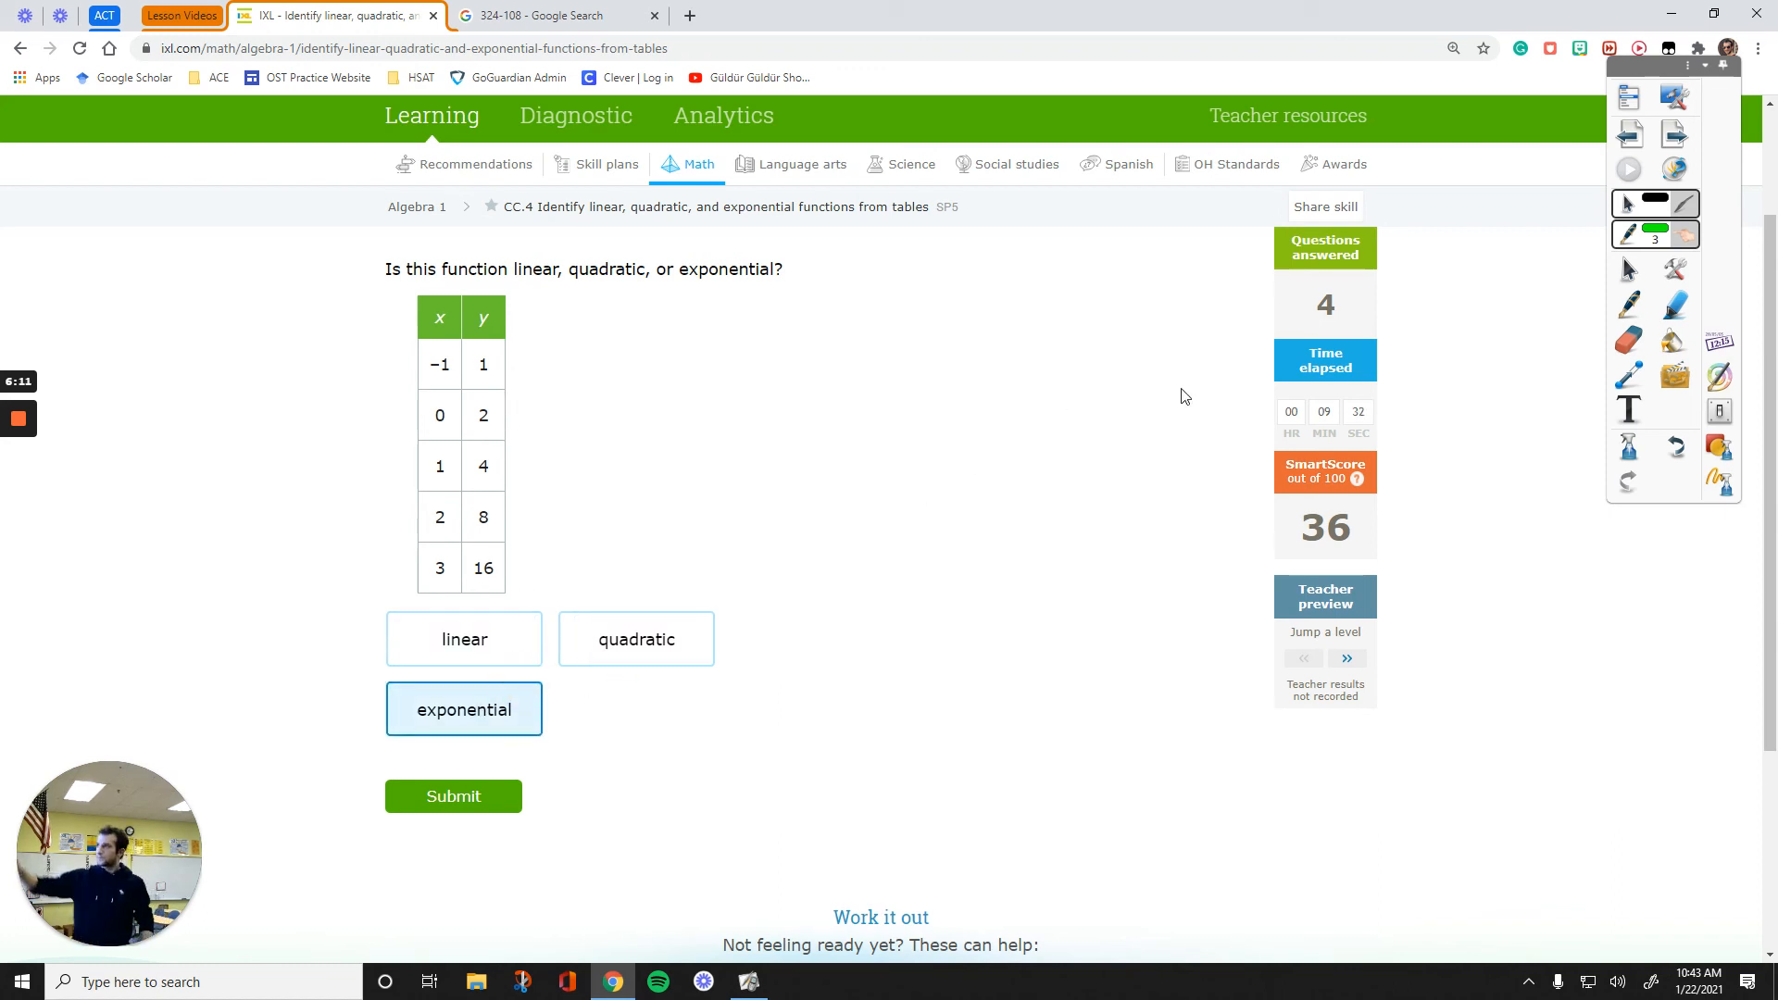
pyautogui.moveTo(517, 355)
pyautogui.mouseDown()
pyautogui.moveTo(512, 414)
pyautogui.moveTo(569, 396)
pyautogui.mouseUp()
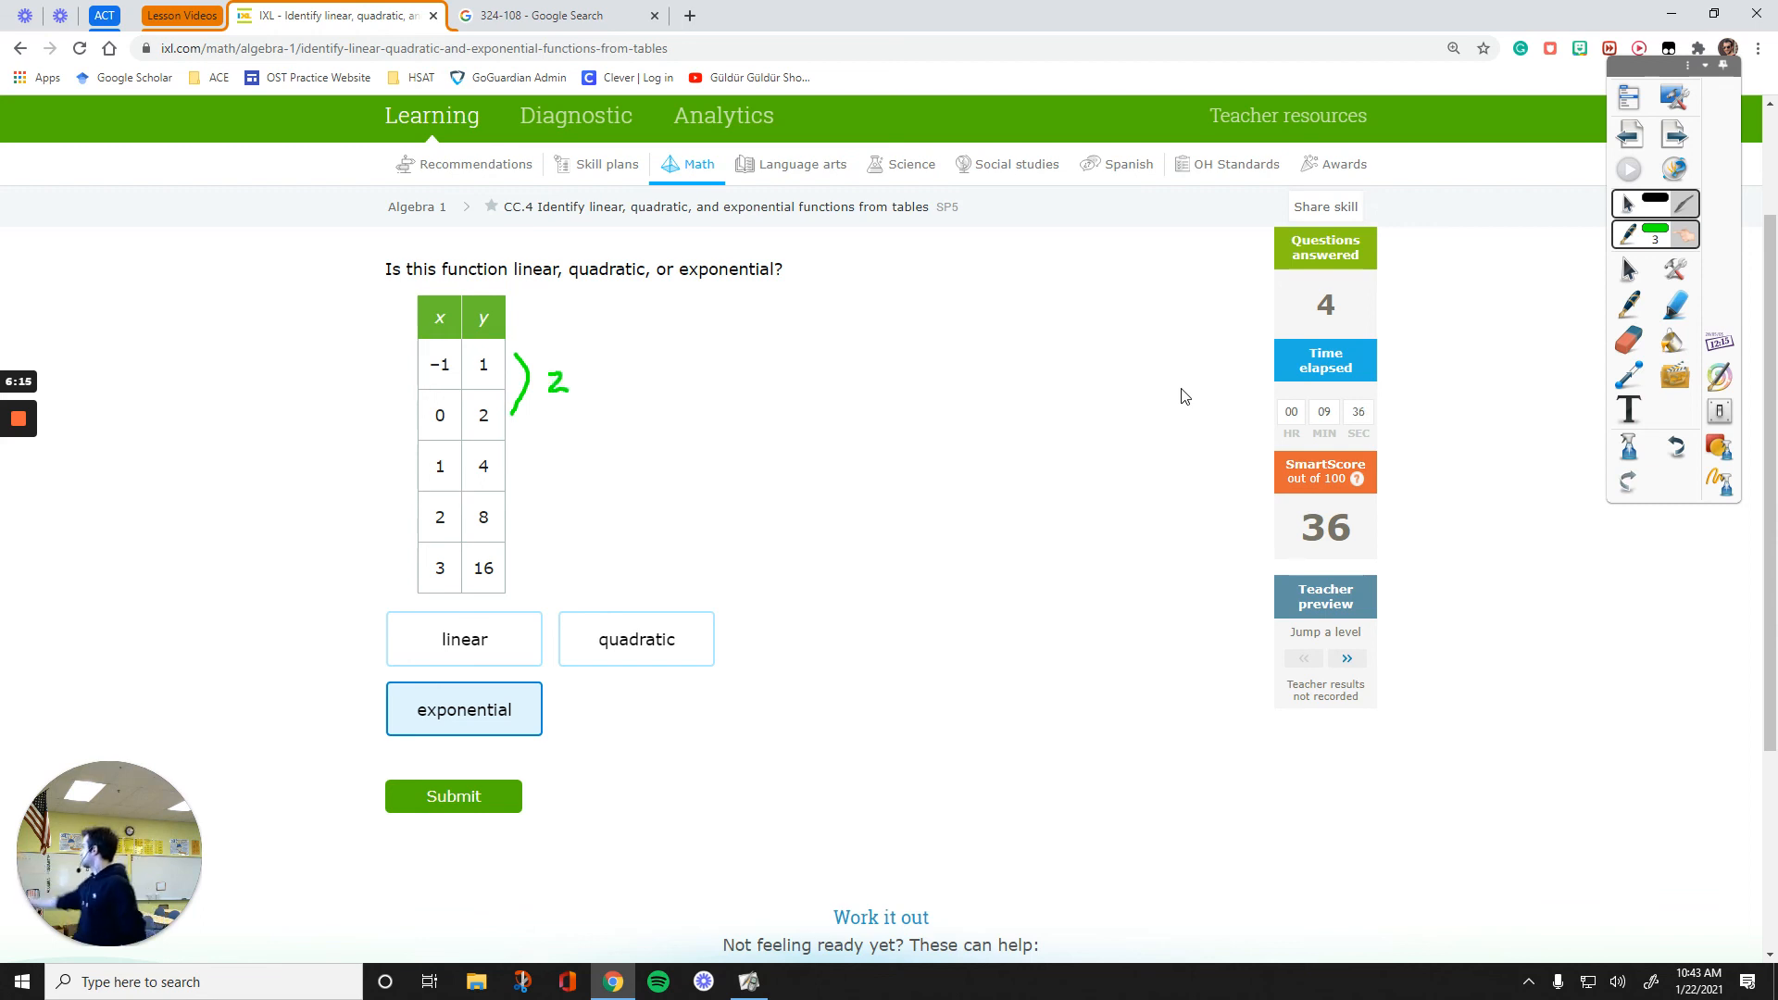
pyautogui.hotkey('ctrl', 'z')
pyautogui.moveTo(550, 358)
pyautogui.mouseDown()
pyautogui.moveTo(519, 473)
pyautogui.moveTo(564, 447)
pyautogui.moveTo(522, 523)
pyautogui.moveTo(561, 525)
pyautogui.moveTo(516, 583)
pyautogui.moveTo(564, 564)
pyautogui.mouseUp()
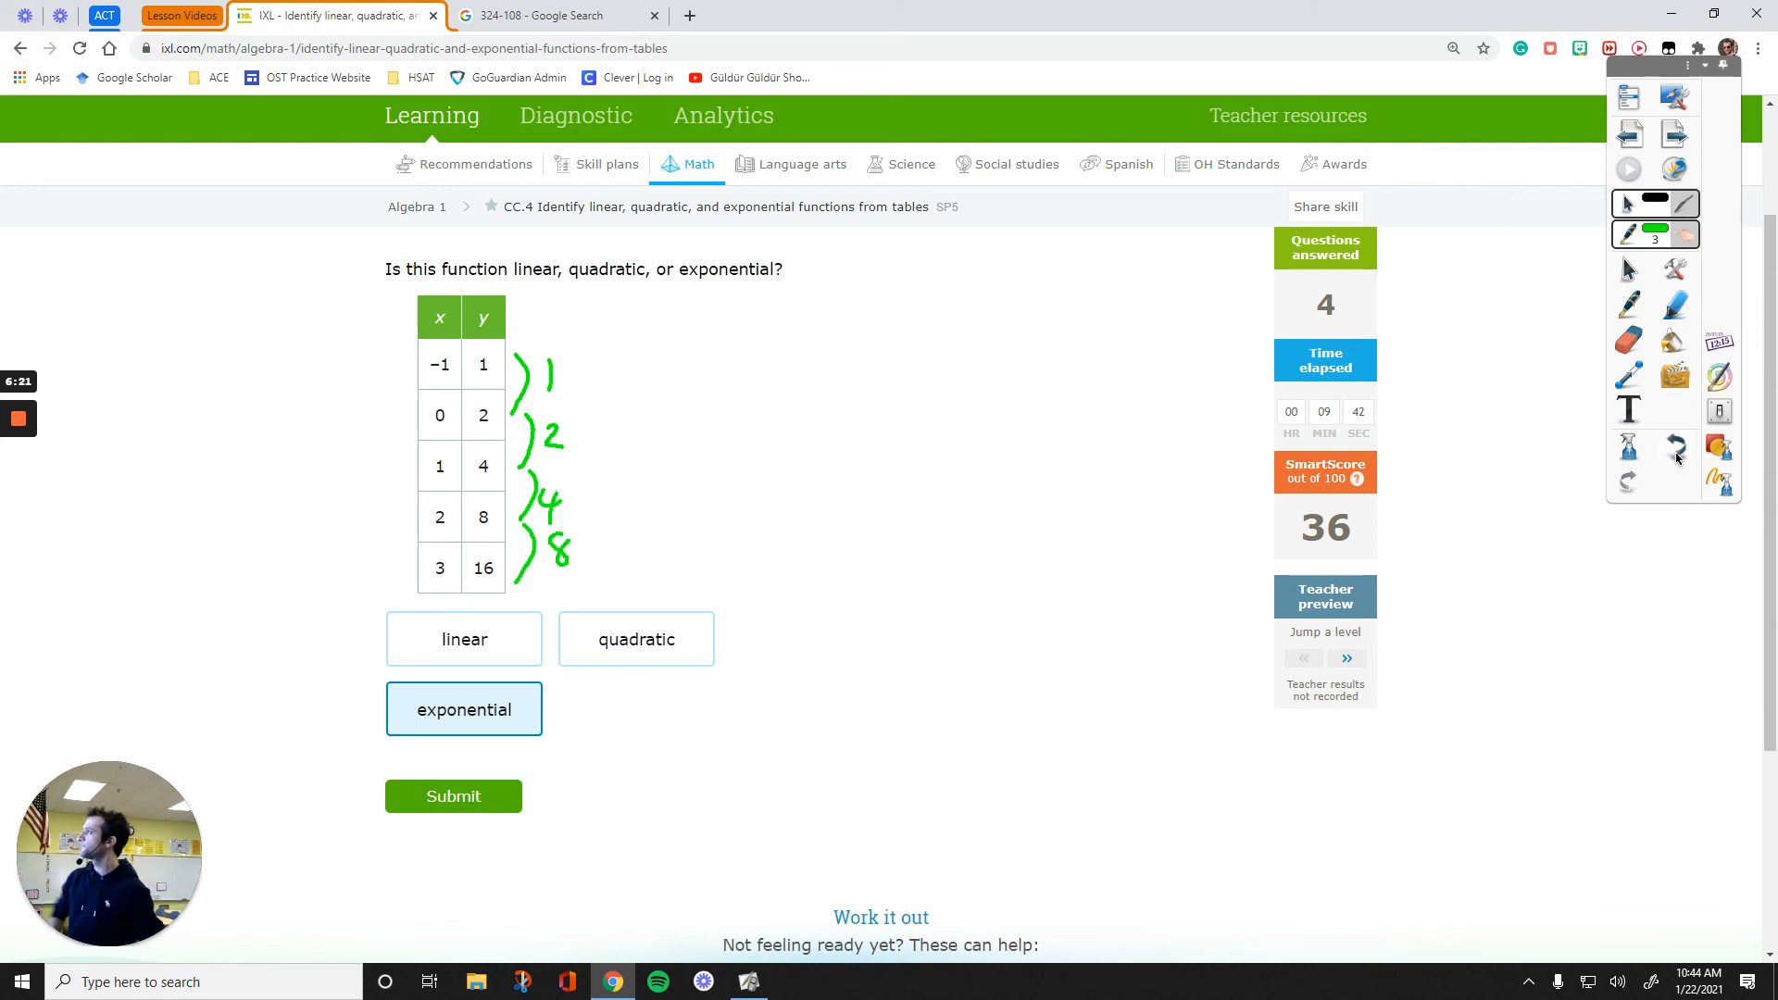
pyautogui.moveTo(572, 364)
pyautogui.mouseDown()
pyautogui.moveTo(594, 417)
pyautogui.moveTo(629, 414)
pyautogui.mouseUp()
pyautogui.moveTo(575, 437)
pyautogui.mouseDown()
pyautogui.moveTo(592, 498)
pyautogui.moveTo(645, 484)
pyautogui.moveTo(577, 552)
pyautogui.moveTo(647, 545)
pyautogui.mouseUp()
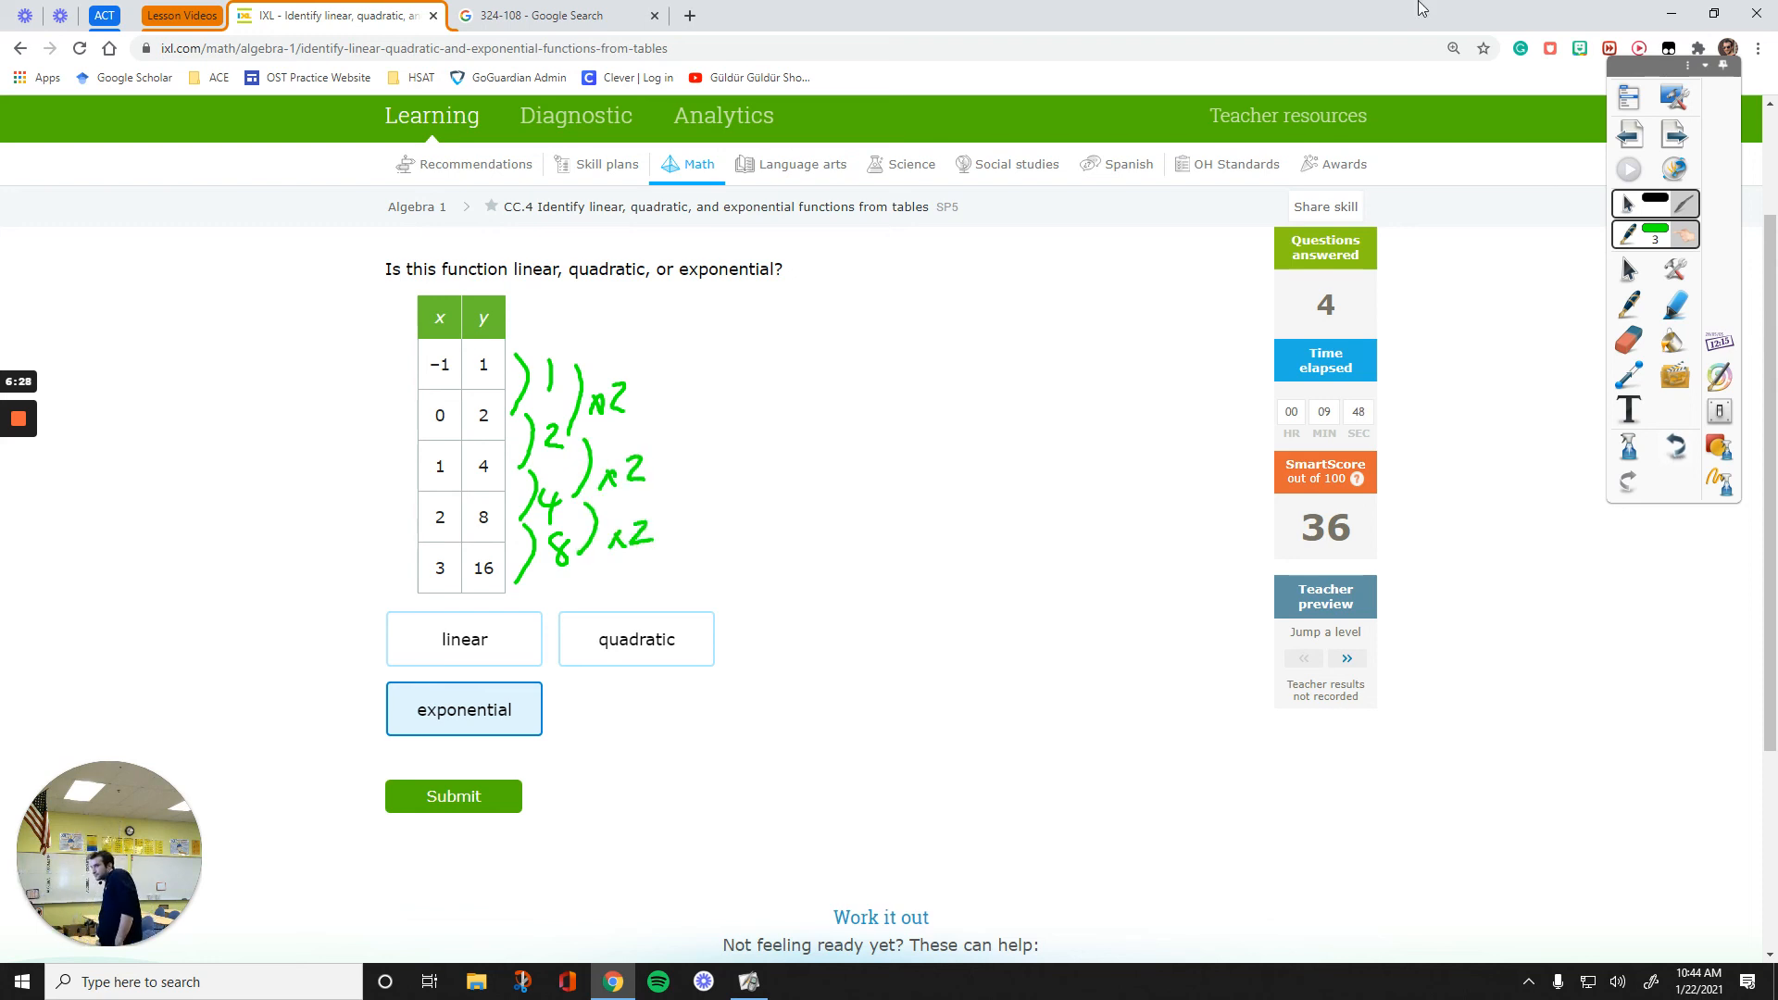
# Submit the exponential answer and clear the green notes.
pyautogui.click(418, 792)
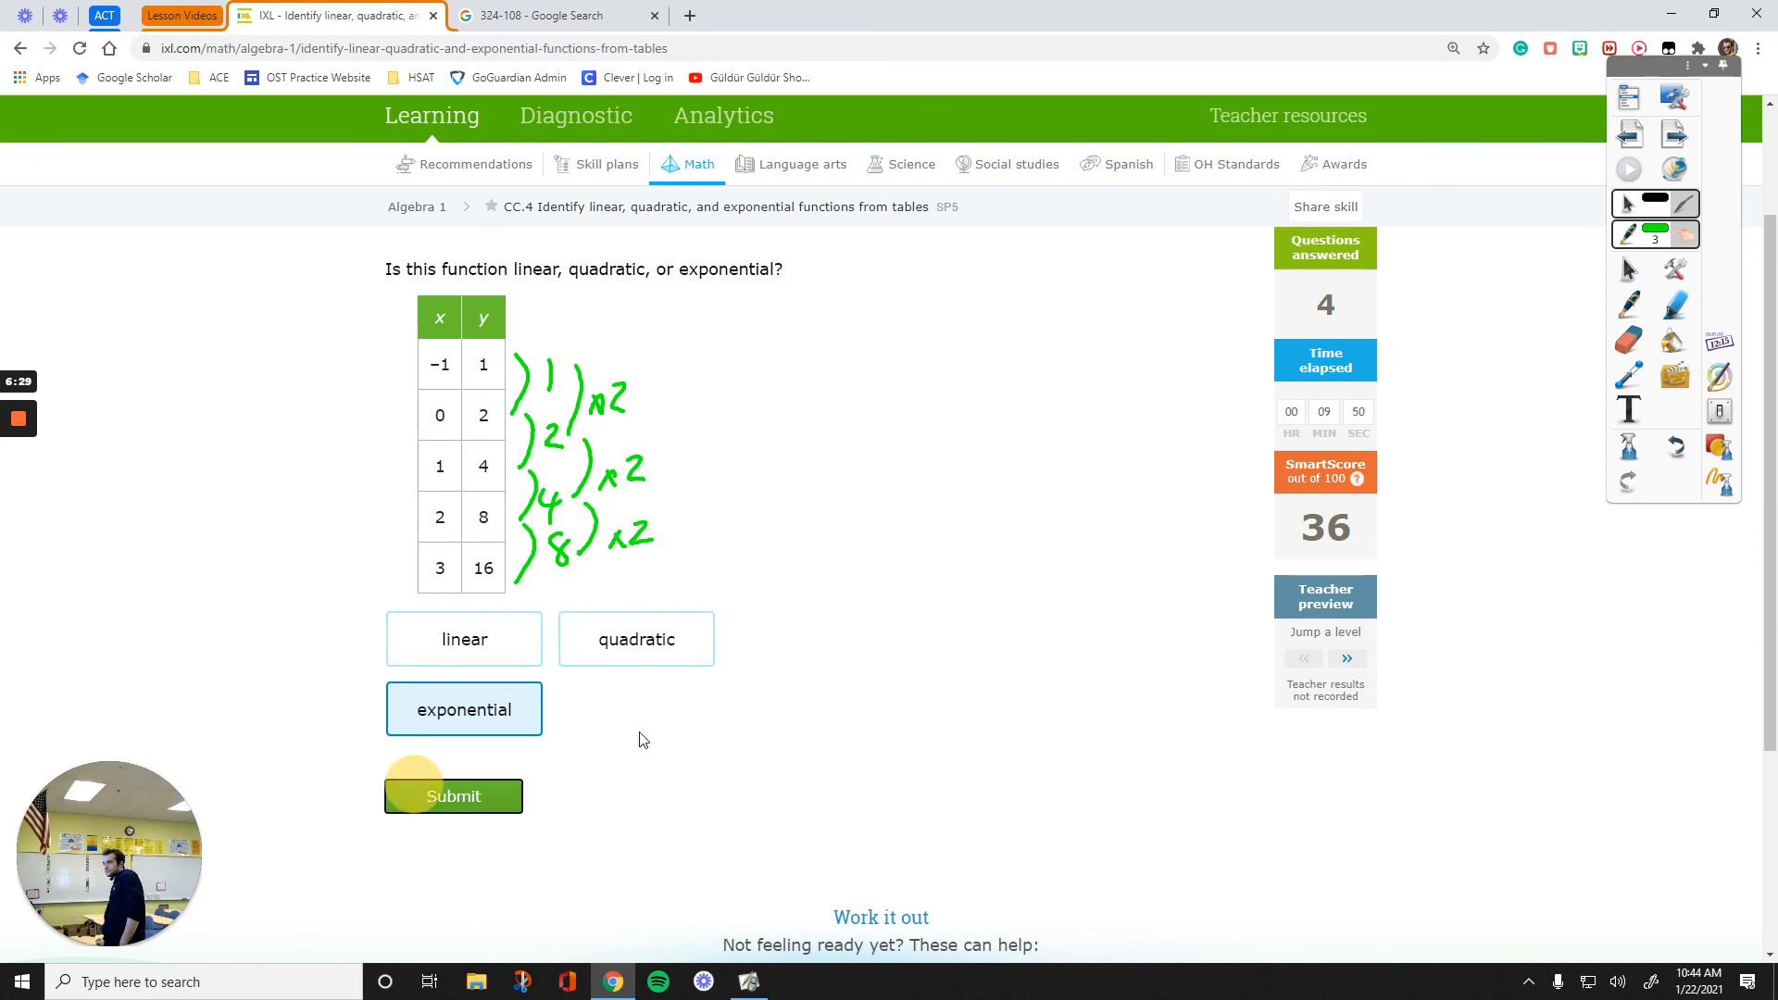
pyautogui.click(1719, 482)
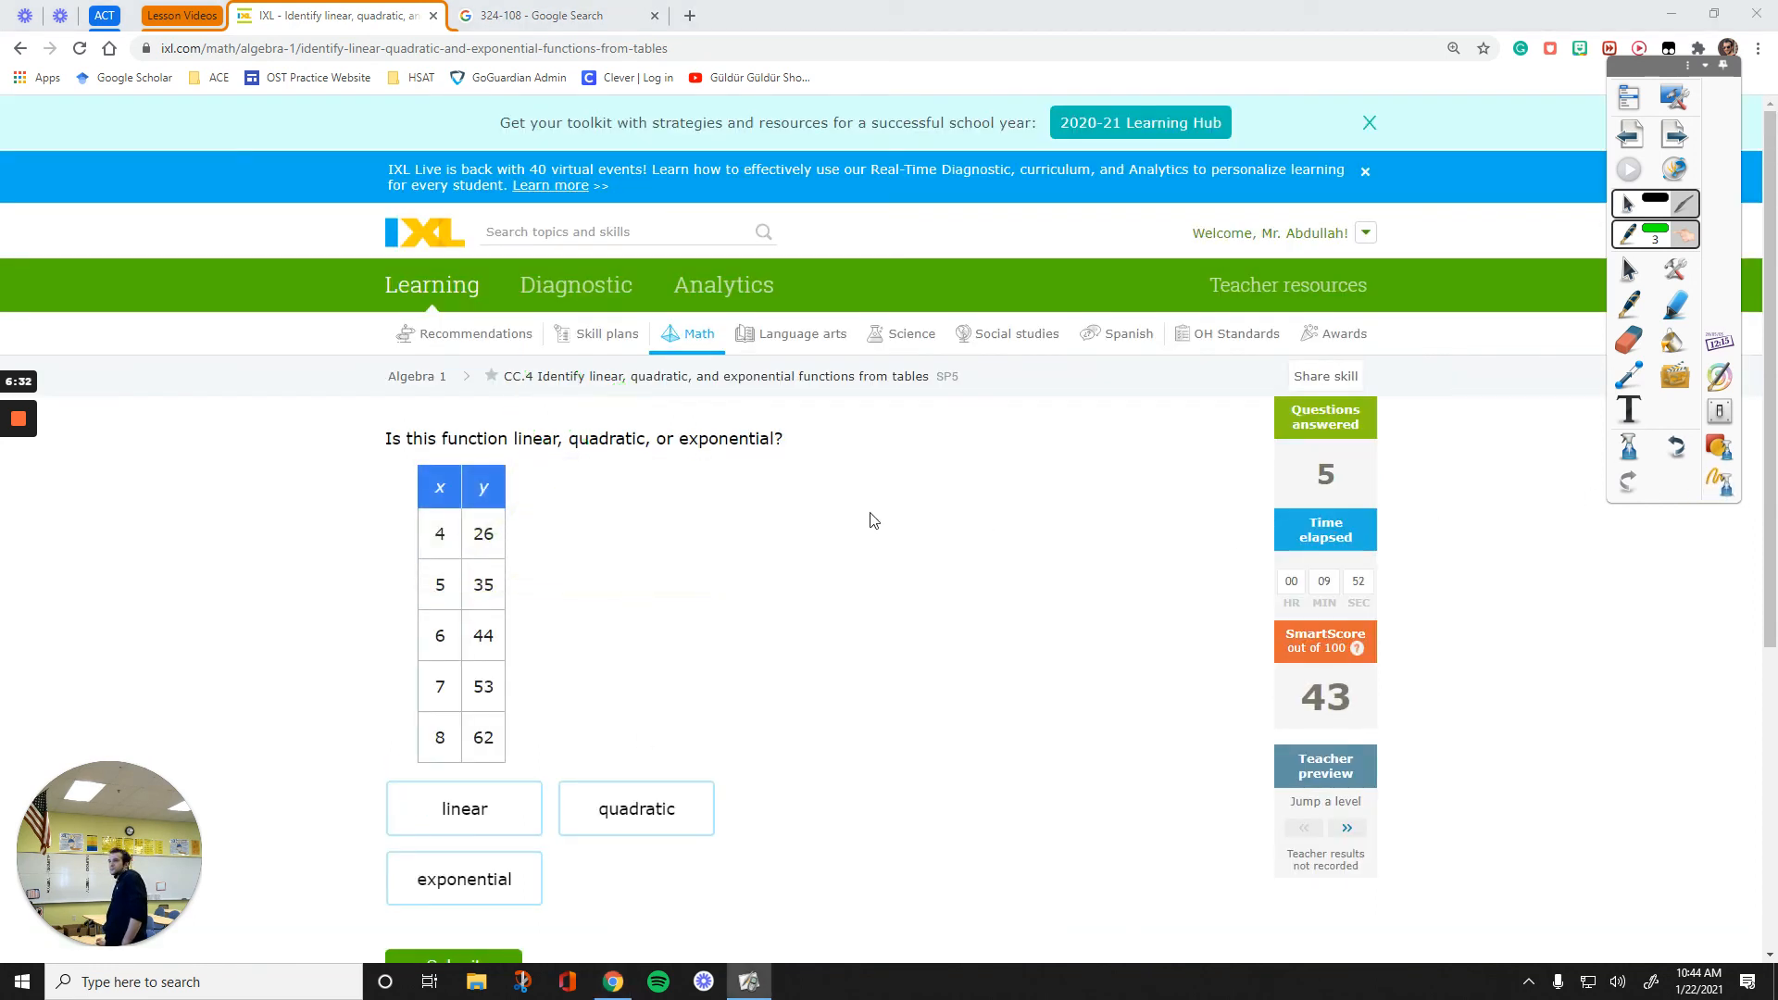
pyautogui.scroll(-1, 872, 521)
# Jump a level, mark constant differences of 2 beside the −16.44 to −8.44 table, and submit linear.
pyautogui.click(1346, 735)
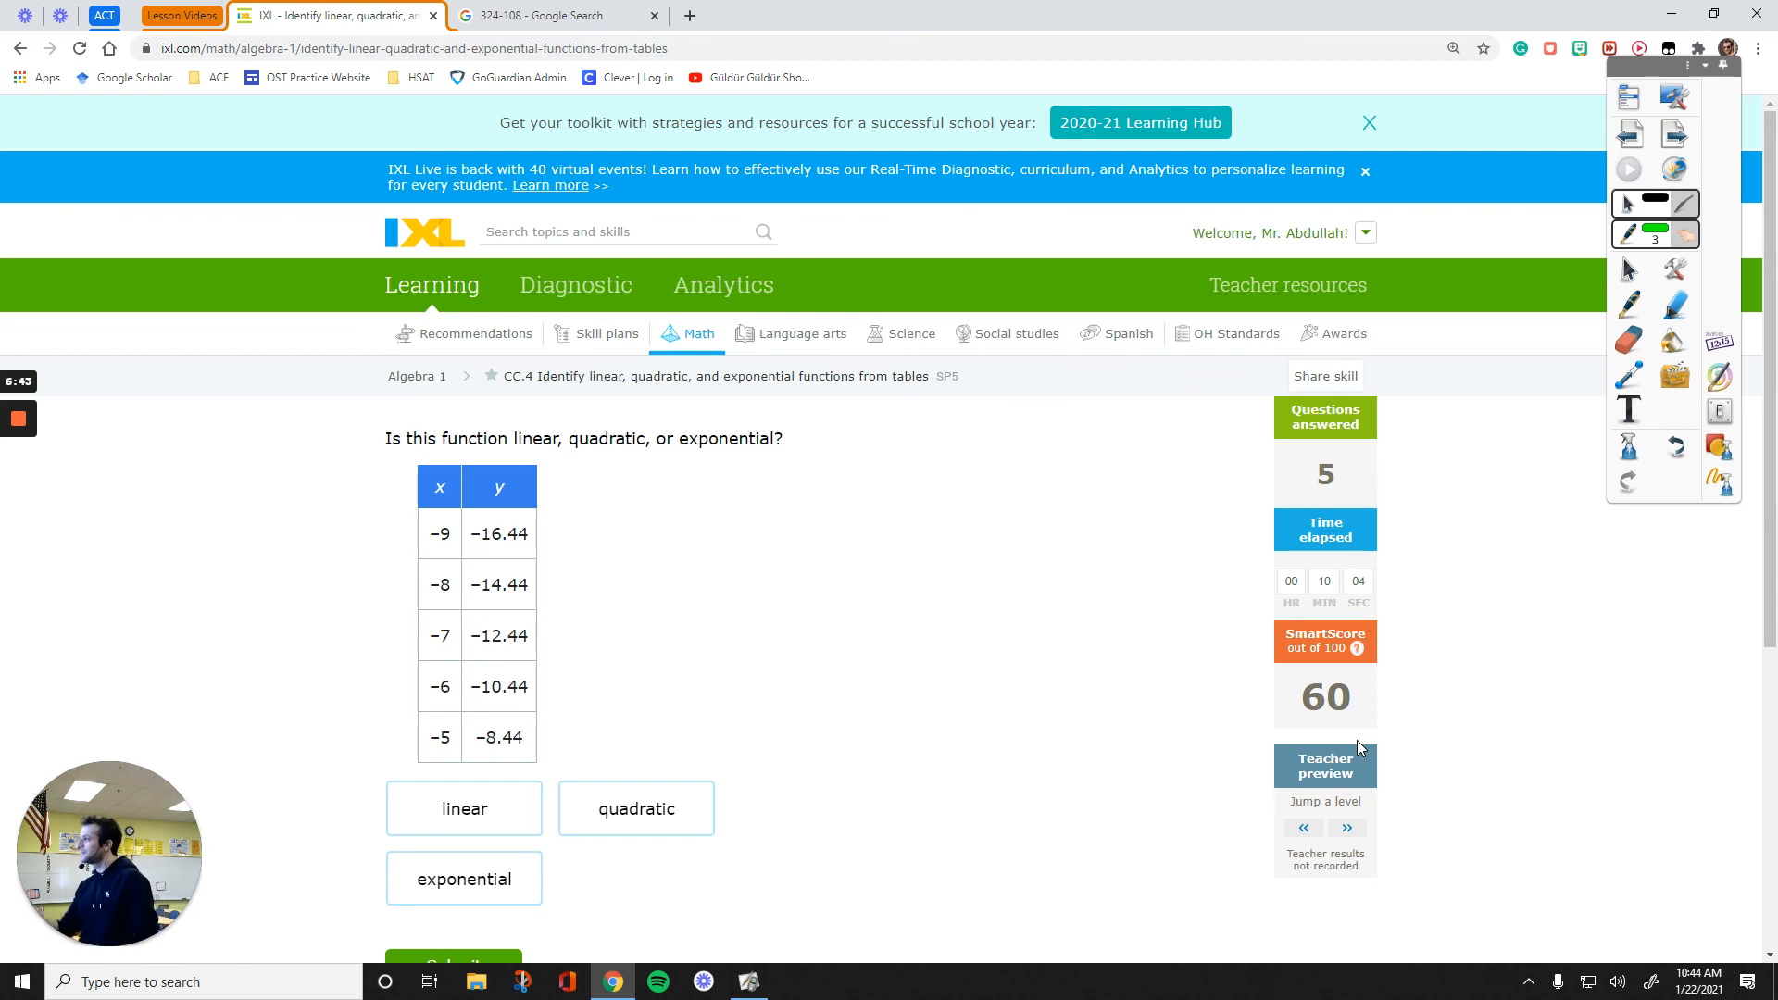
pyautogui.moveTo(558, 526)
pyautogui.mouseDown()
pyautogui.moveTo(555, 582)
pyautogui.moveTo(612, 558)
pyautogui.moveTo(553, 647)
pyautogui.moveTo(613, 628)
pyautogui.moveTo(558, 700)
pyautogui.moveTo(615, 682)
pyautogui.moveTo(552, 753)
pyautogui.moveTo(612, 740)
pyautogui.mouseUp()
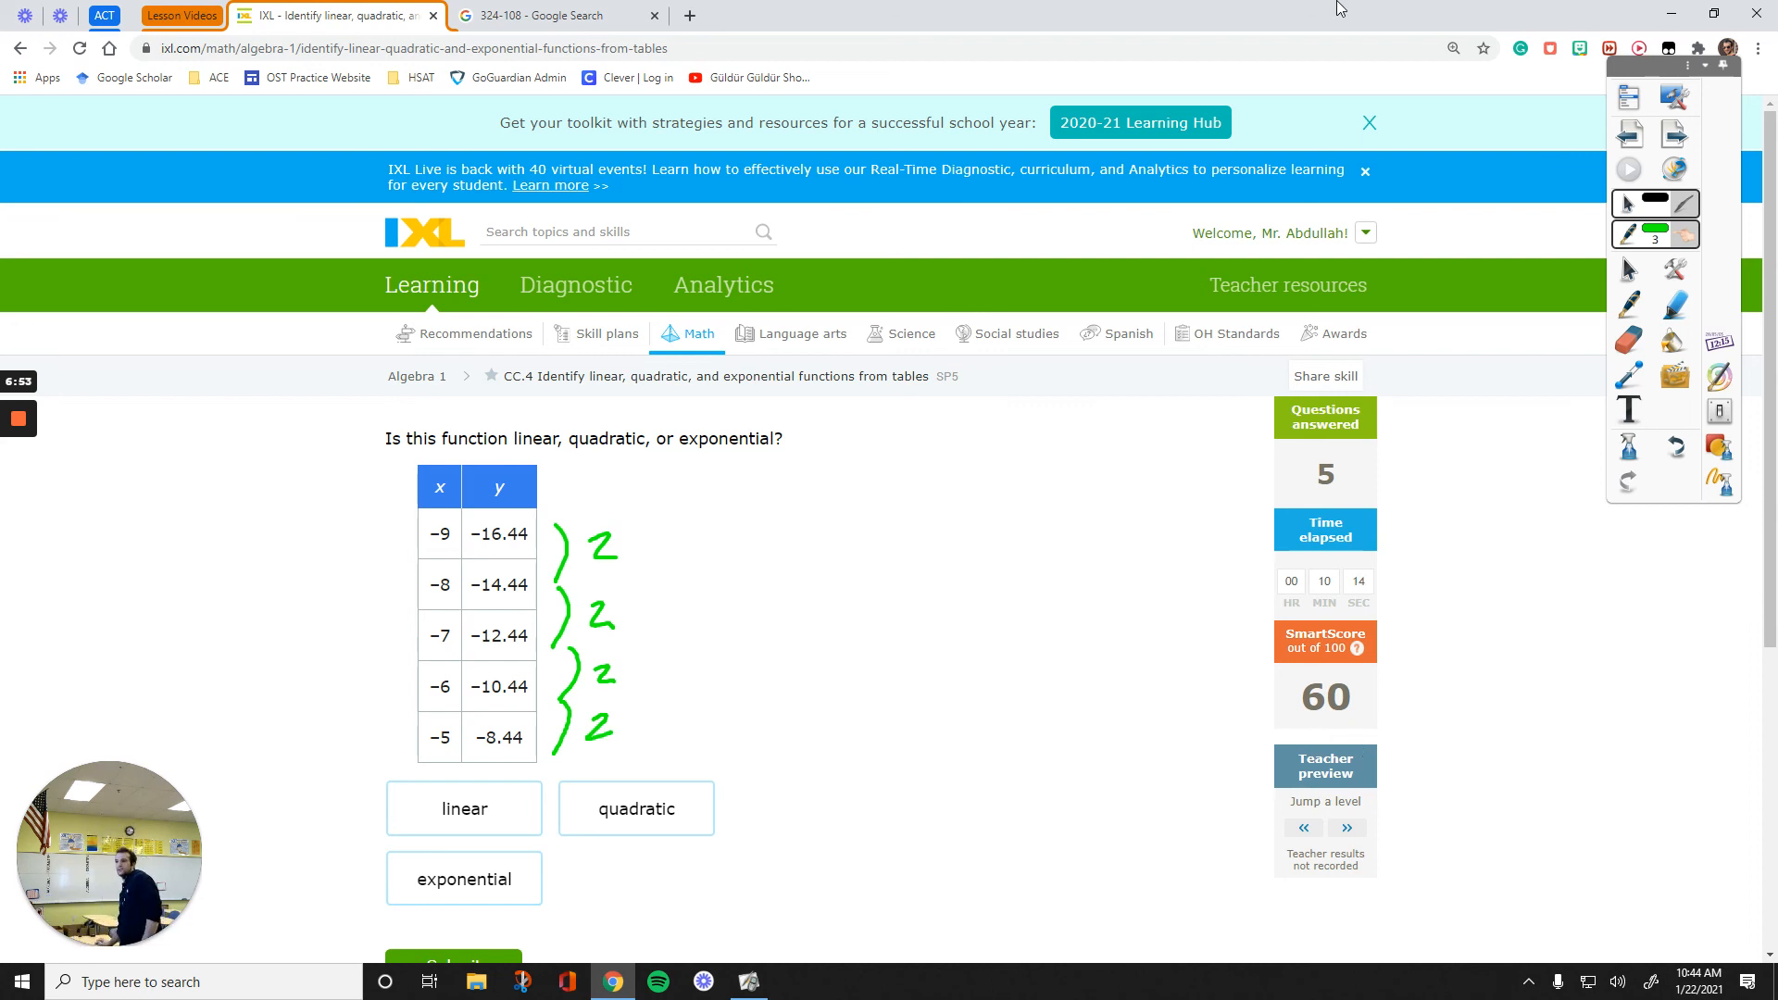
pyautogui.click(444, 819)
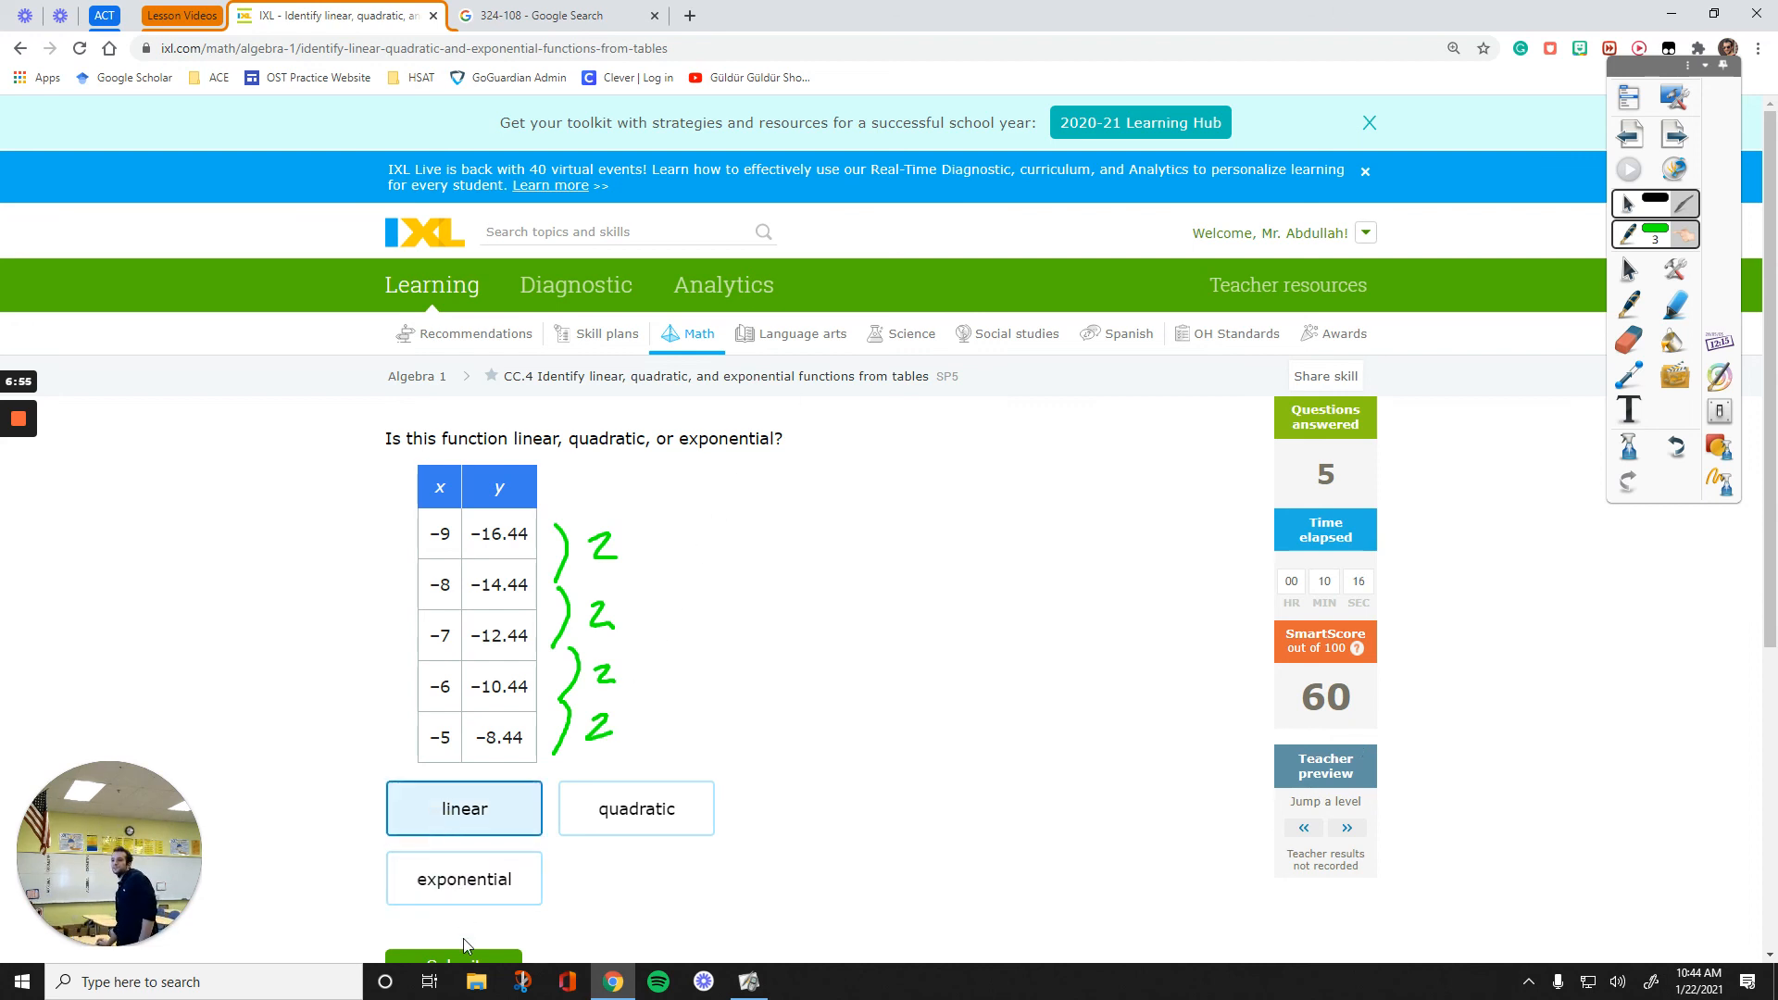
pyautogui.click(459, 963)
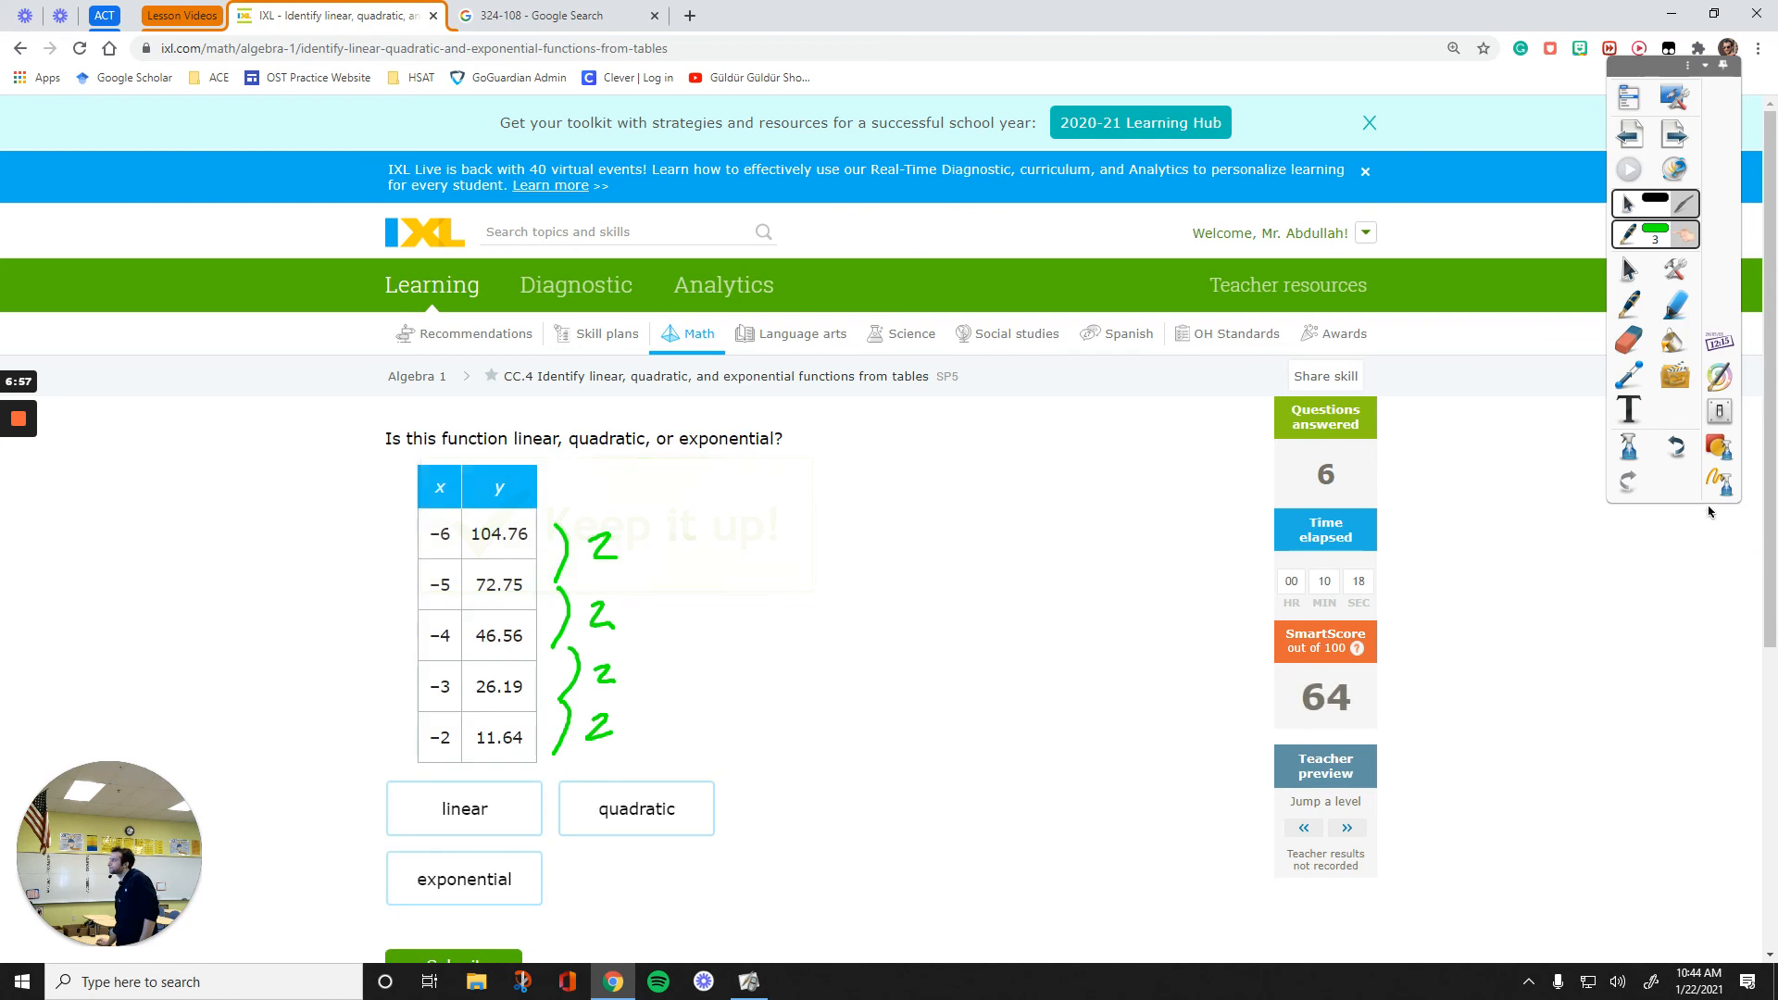
pyautogui.click(1727, 489)
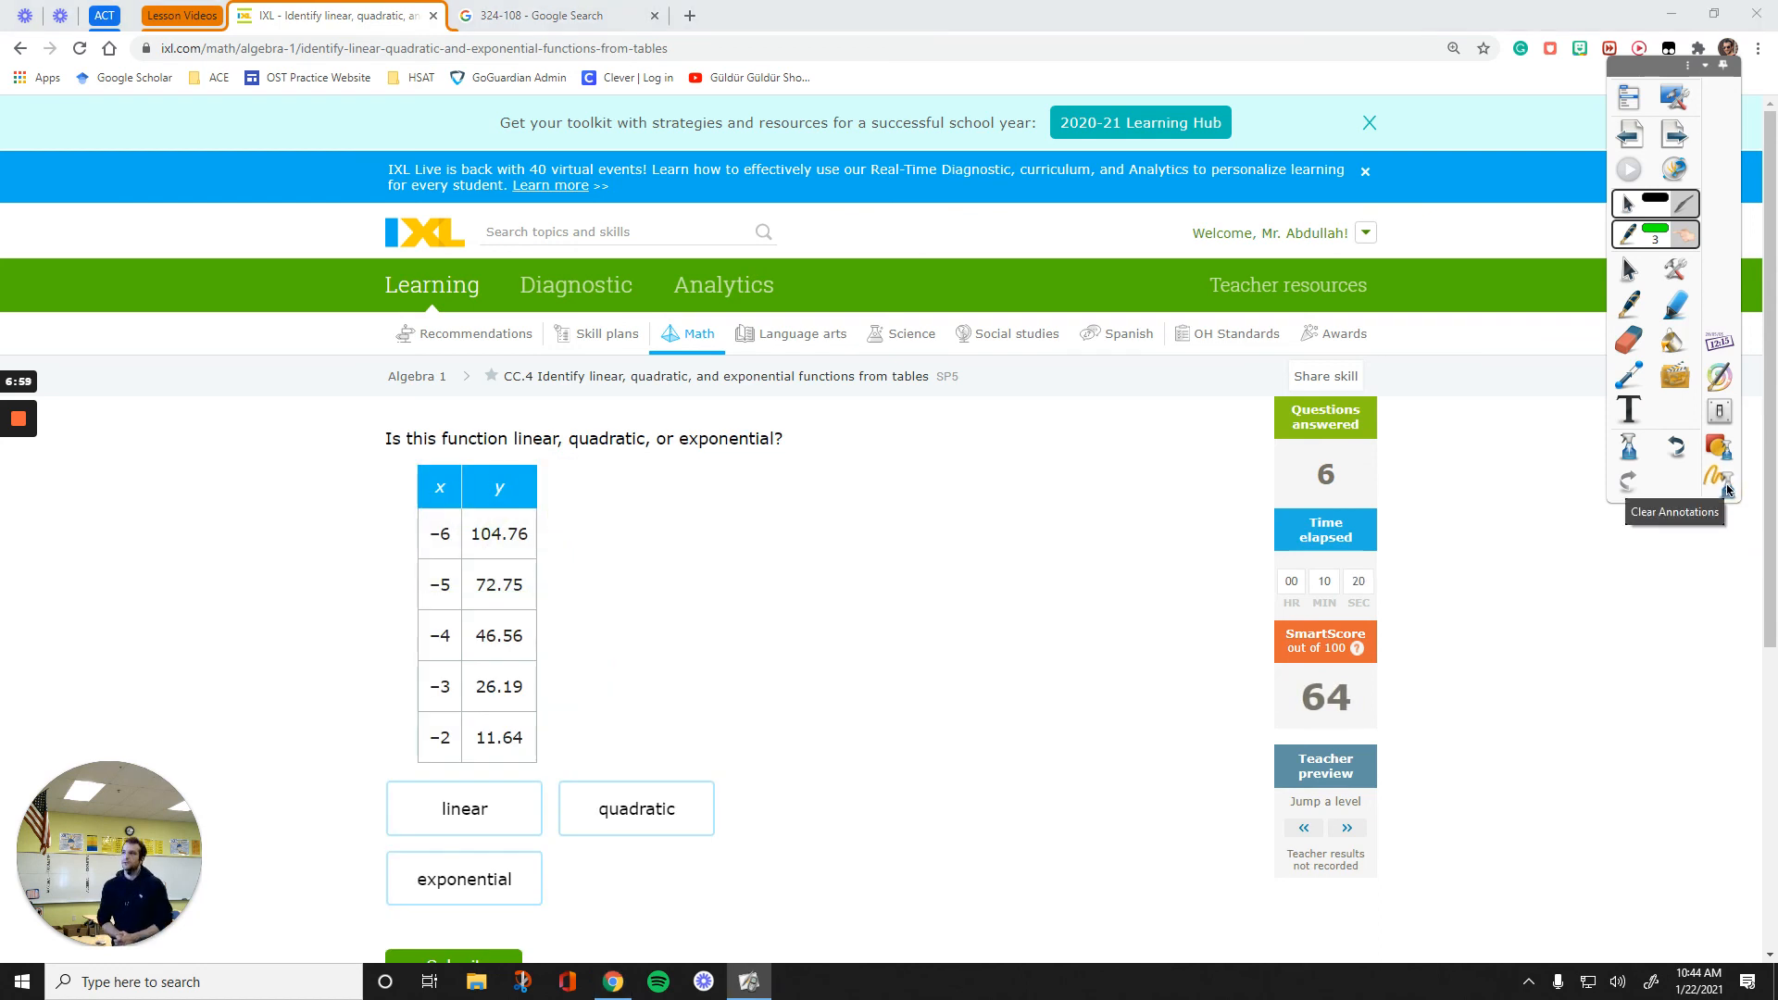